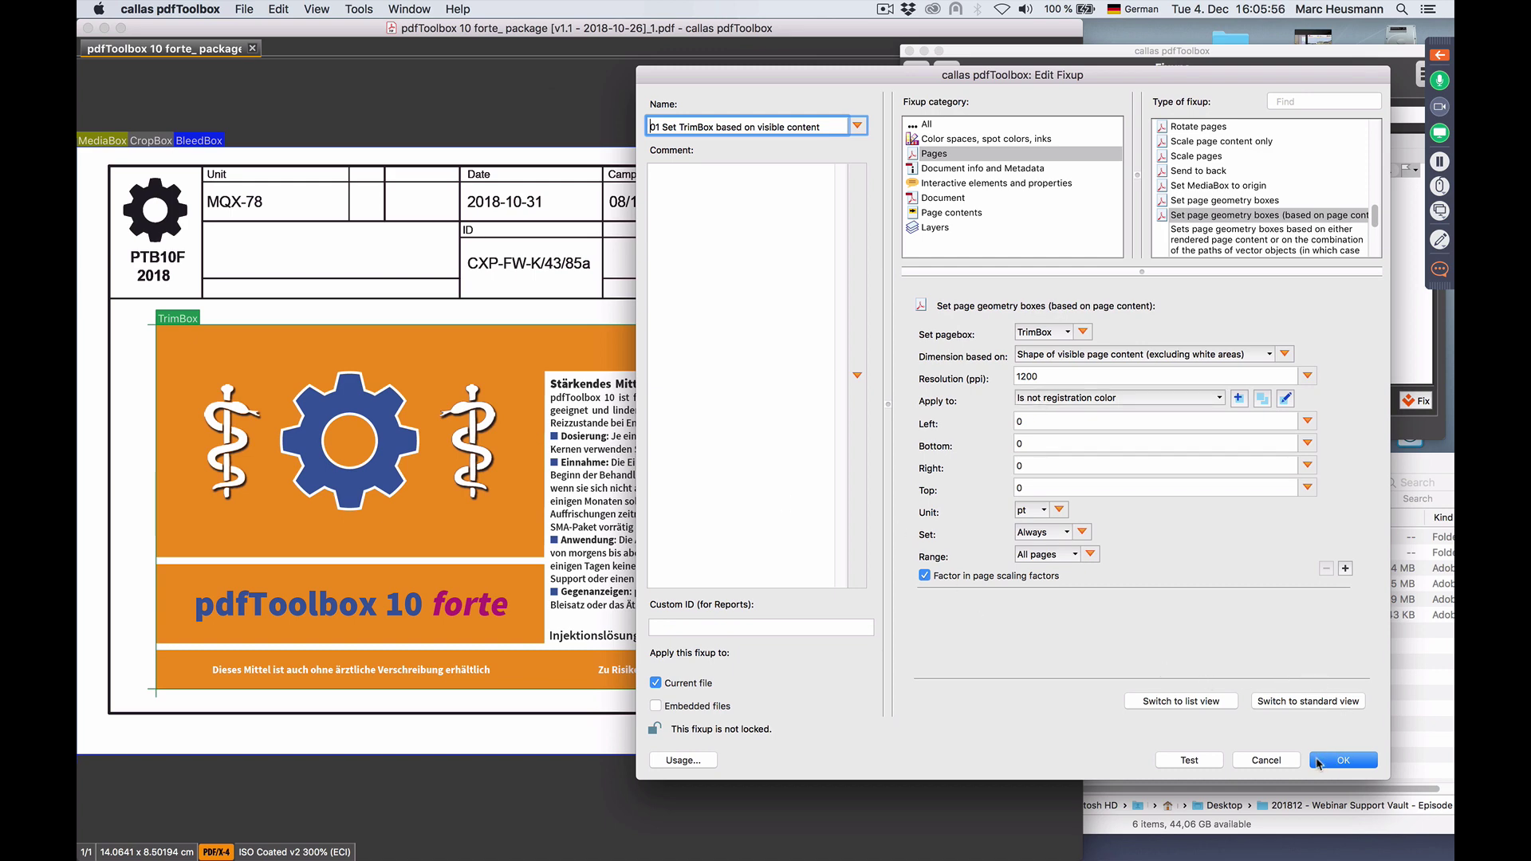
Run the fixup "02a Create Dieline from TrimBox" and save the result as "pdfToolbox 10 forte_ package [v1.1 - 2018-10-26]_1_2.pdf"
left_click(1267, 759)
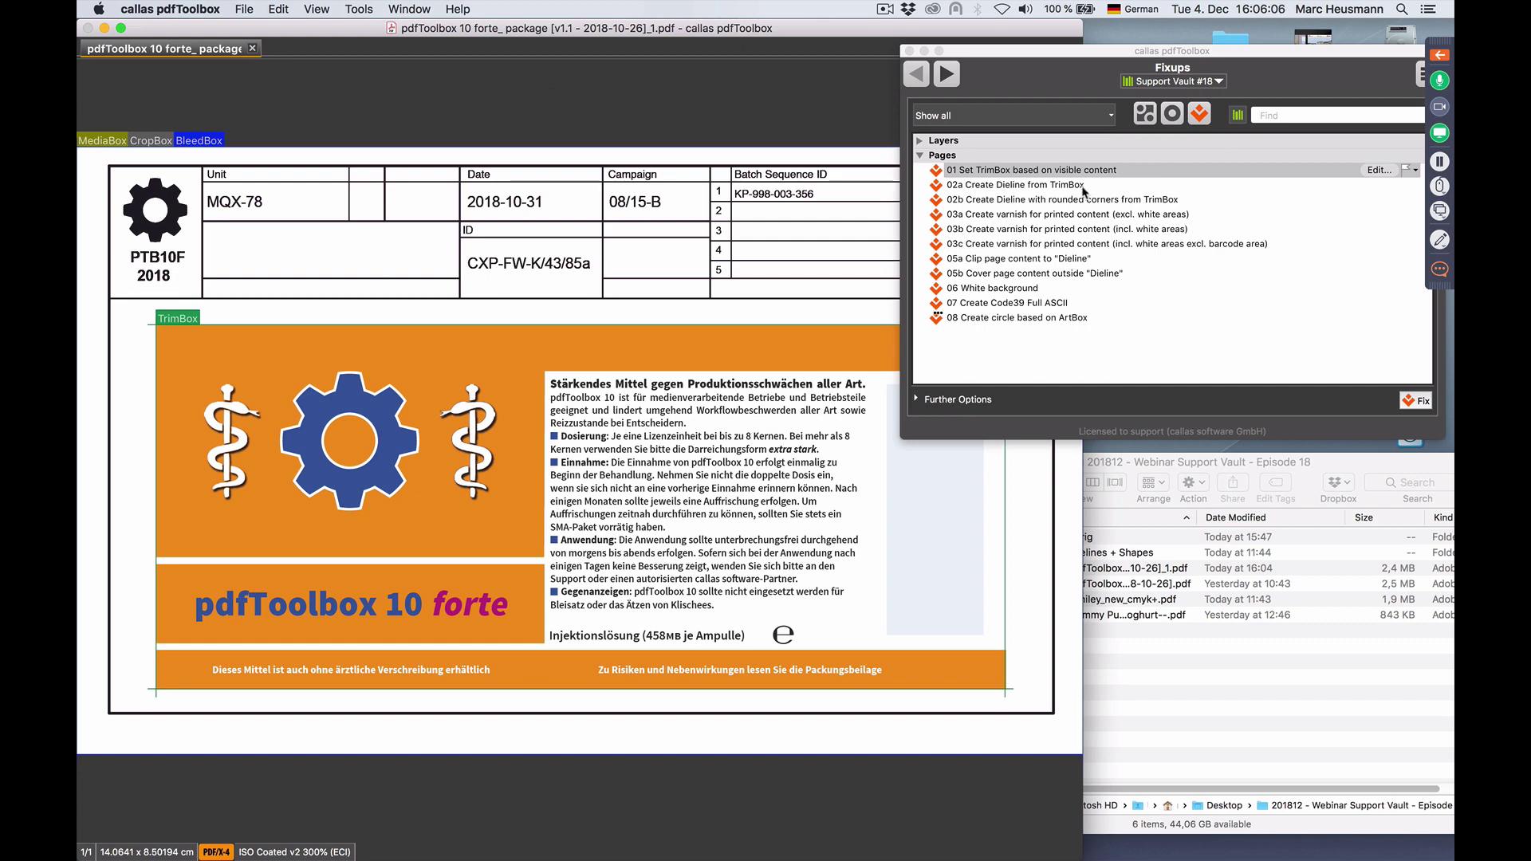
left_click(1082, 186)
left_click(1417, 400)
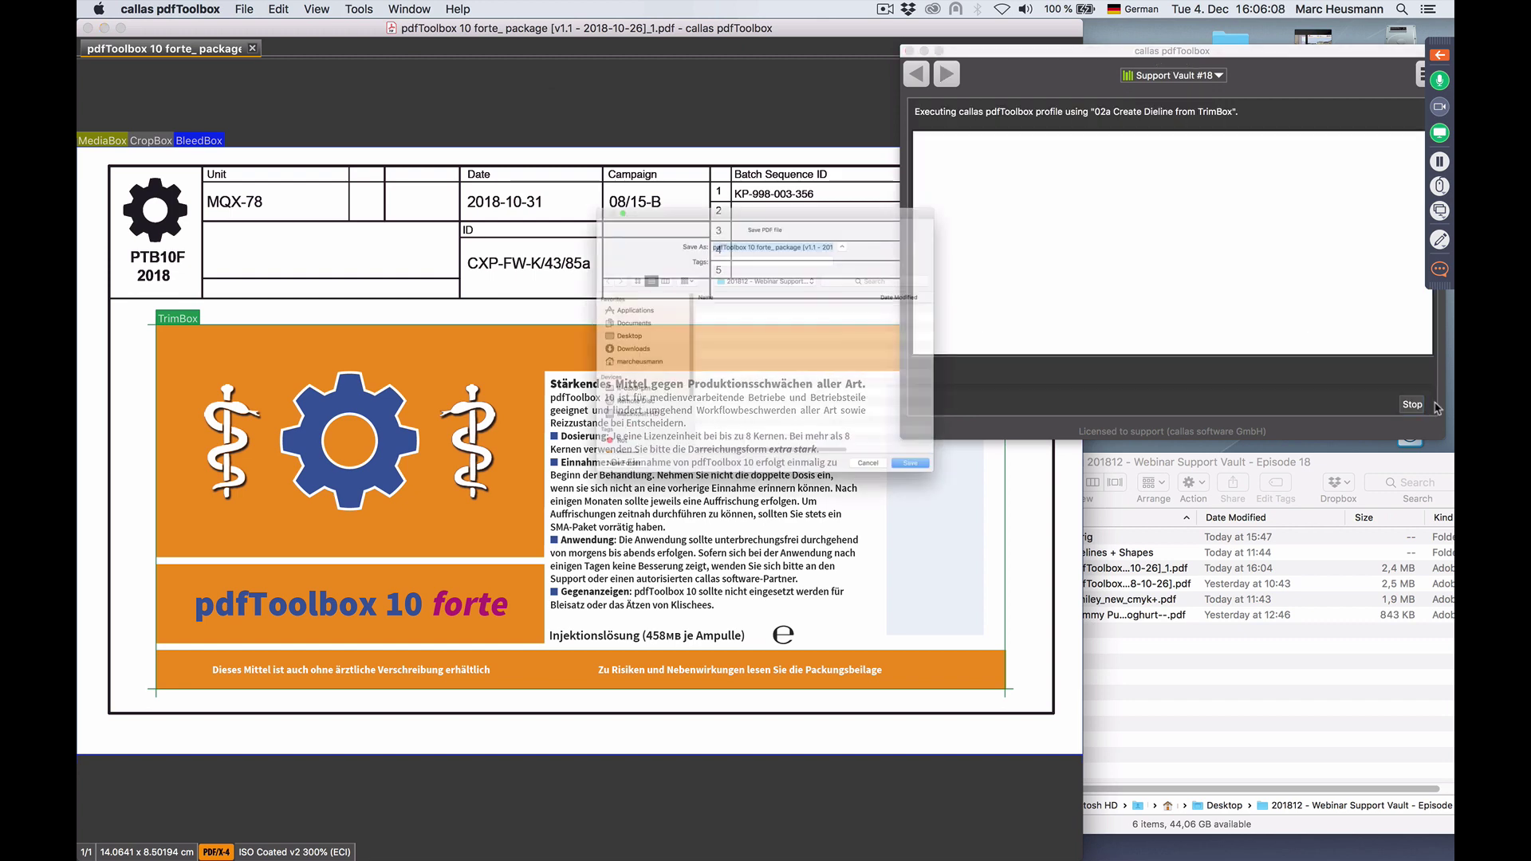
key("Right")
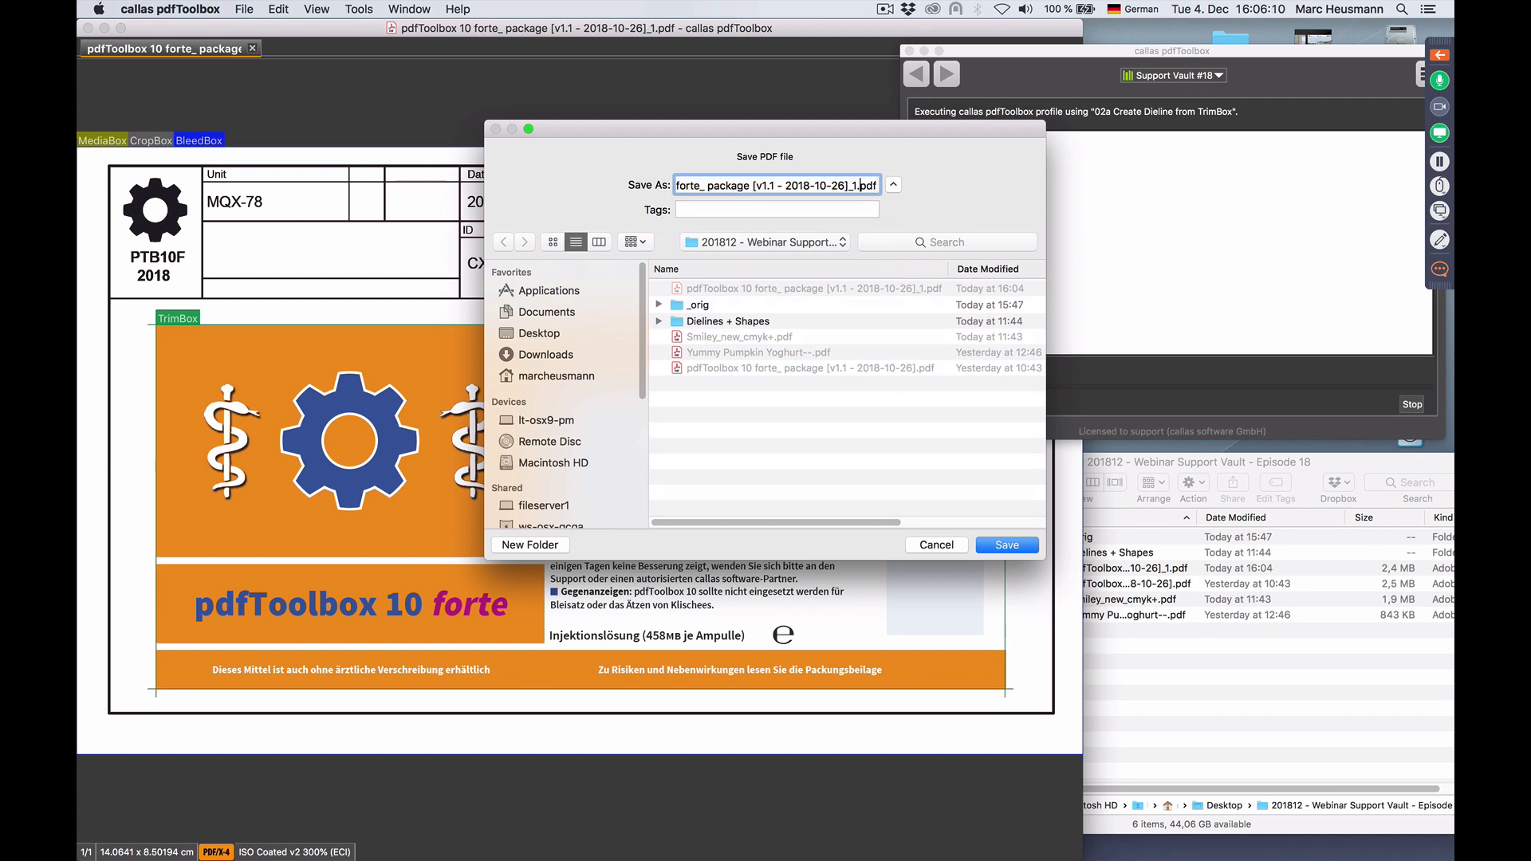
key("Return")
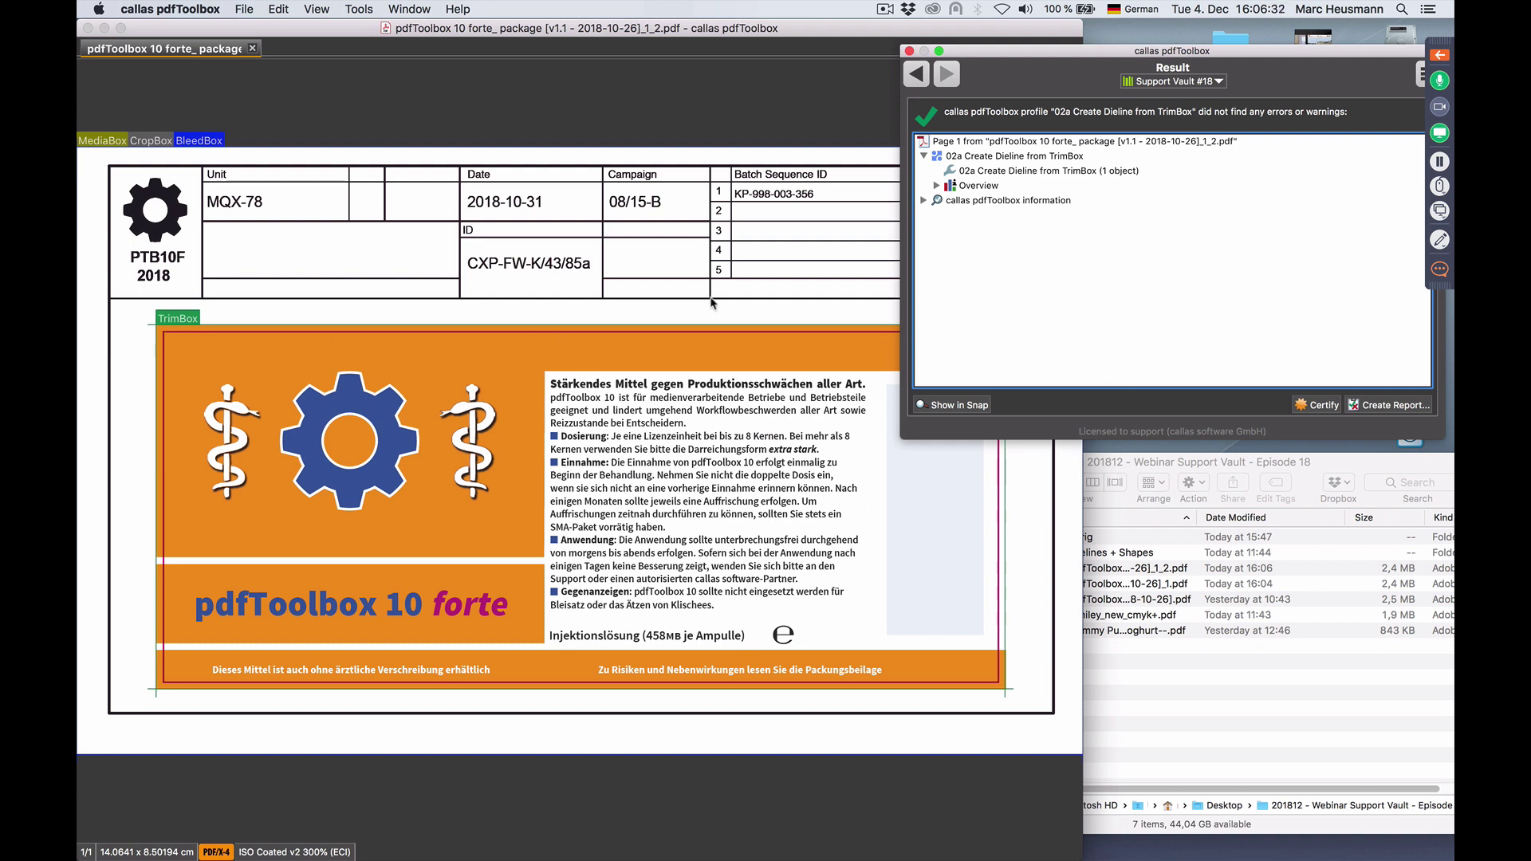
Review how the fixup "02a Create Dieline from TrimBox" creates its shape, including the shape source options and the size and corner parameters
left_click(918, 74)
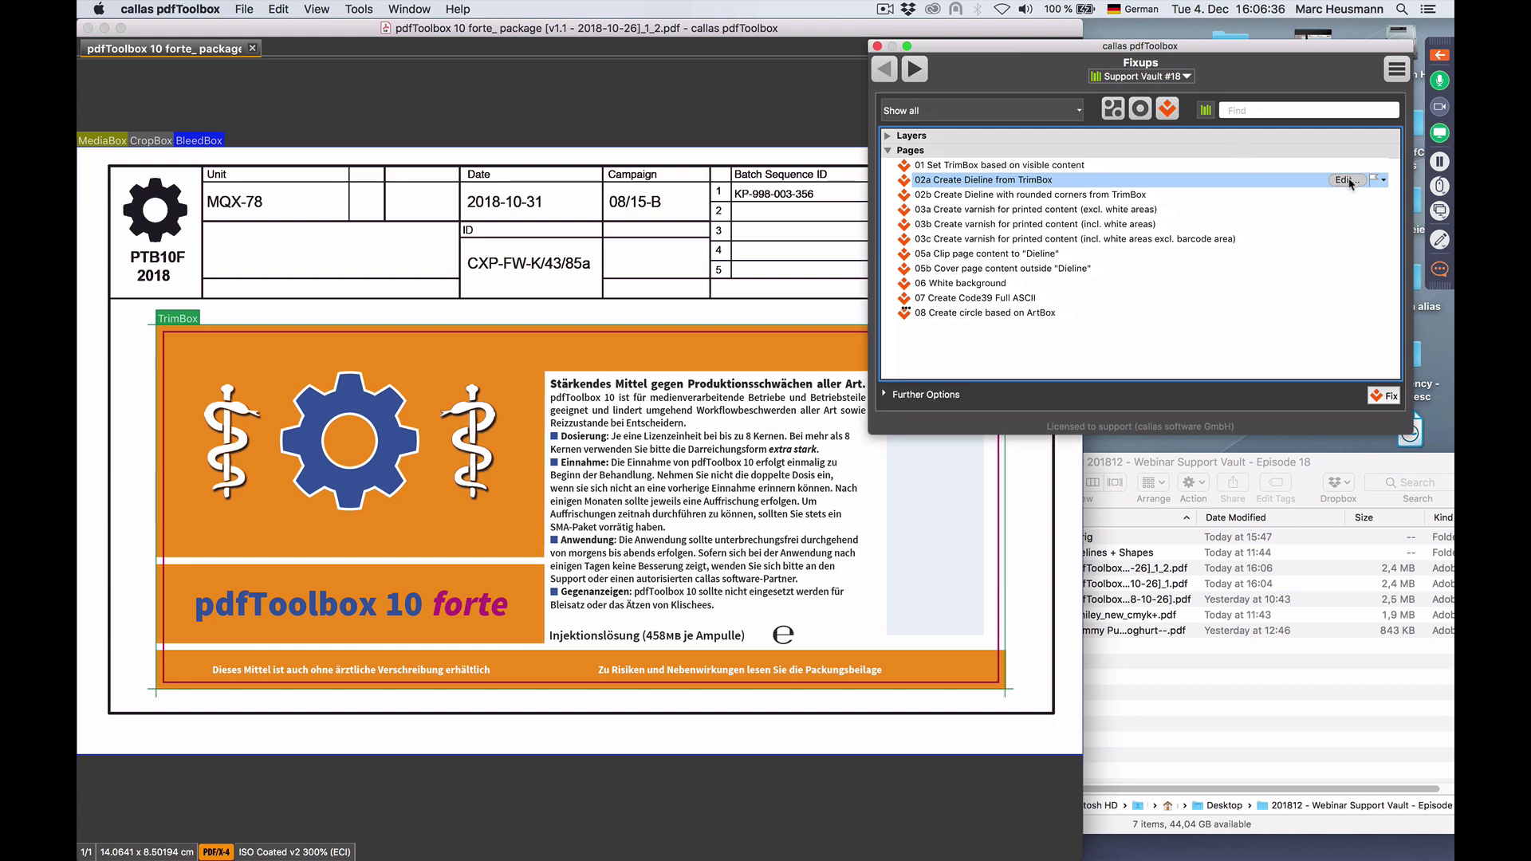
left_click(1346, 181)
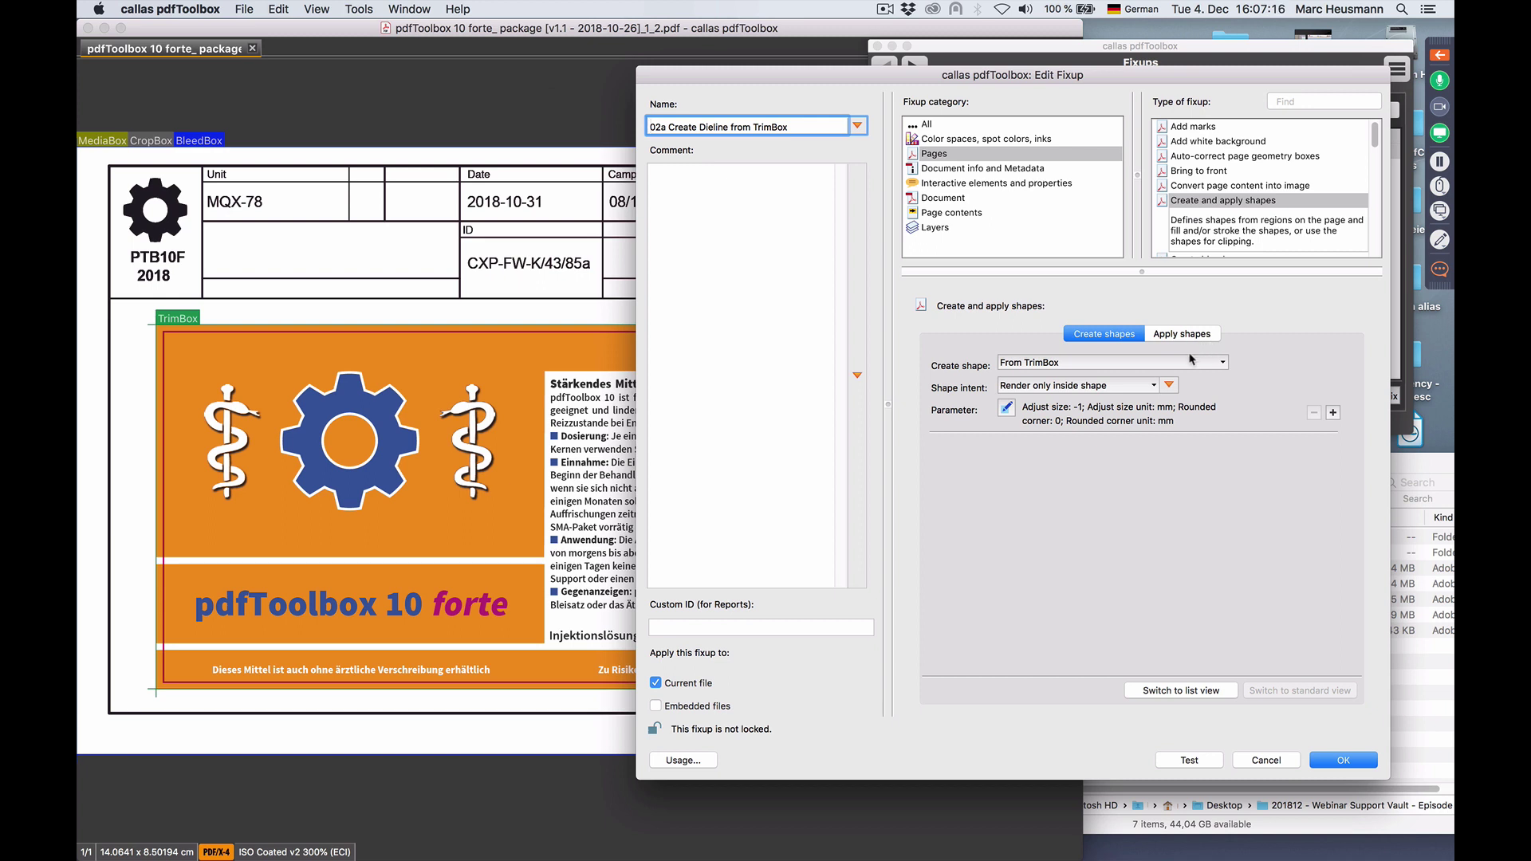
left_click(1055, 365)
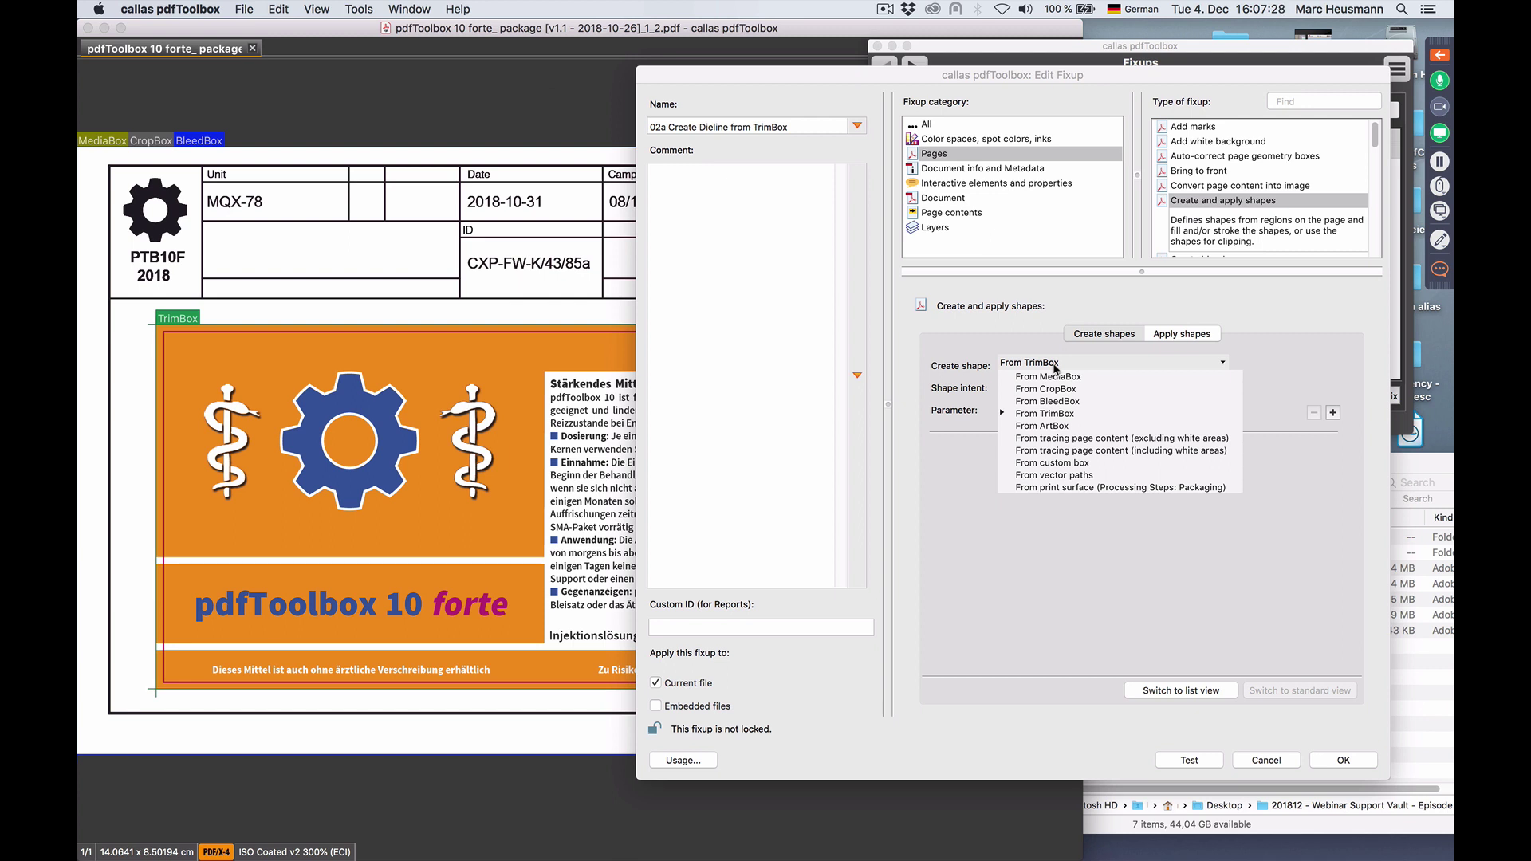
left_click(1337, 356)
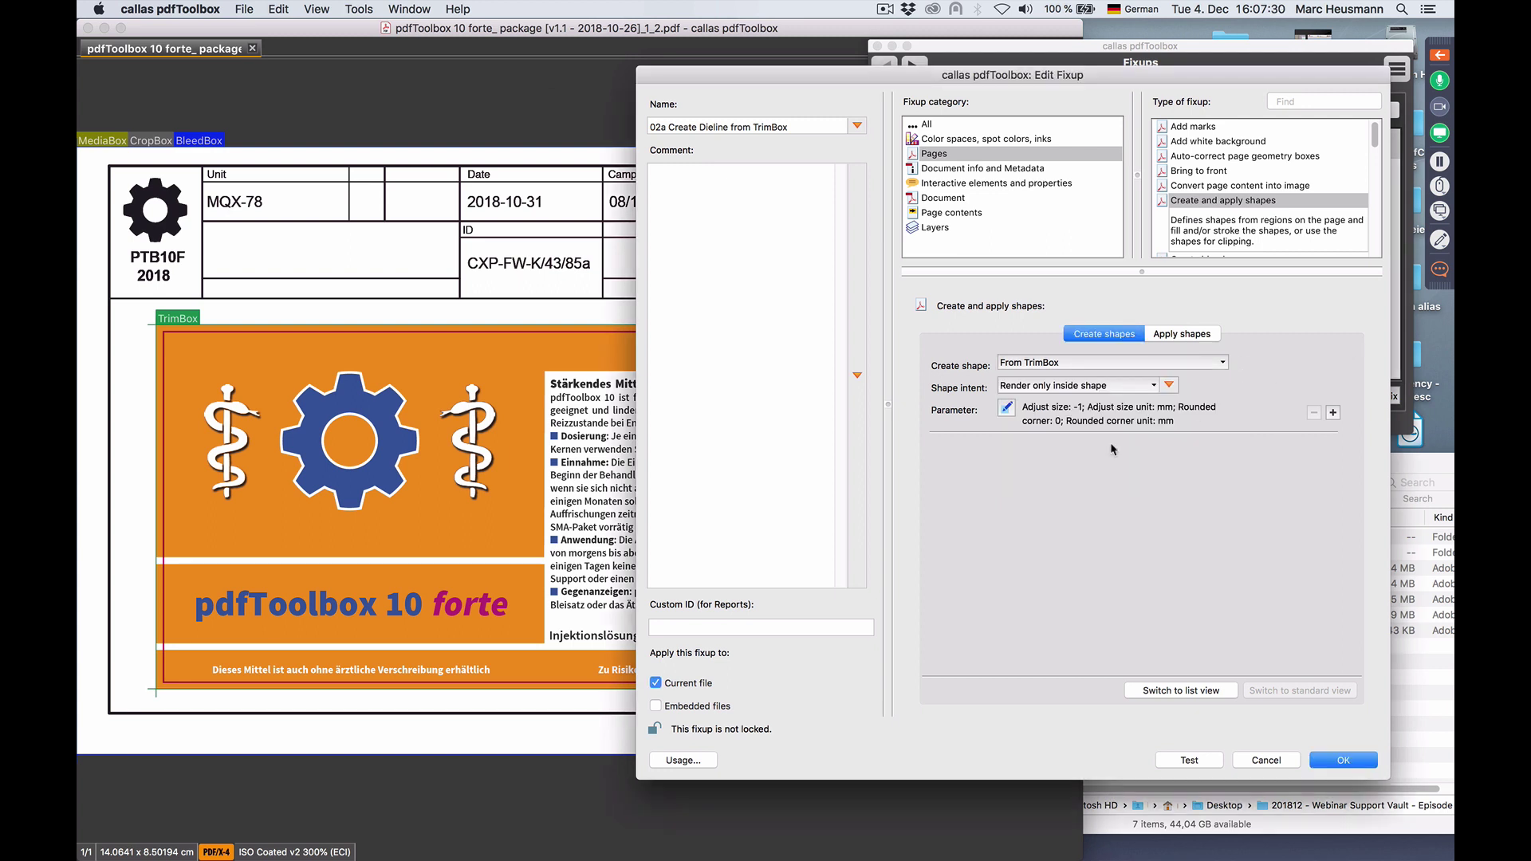
left_click(1006, 409)
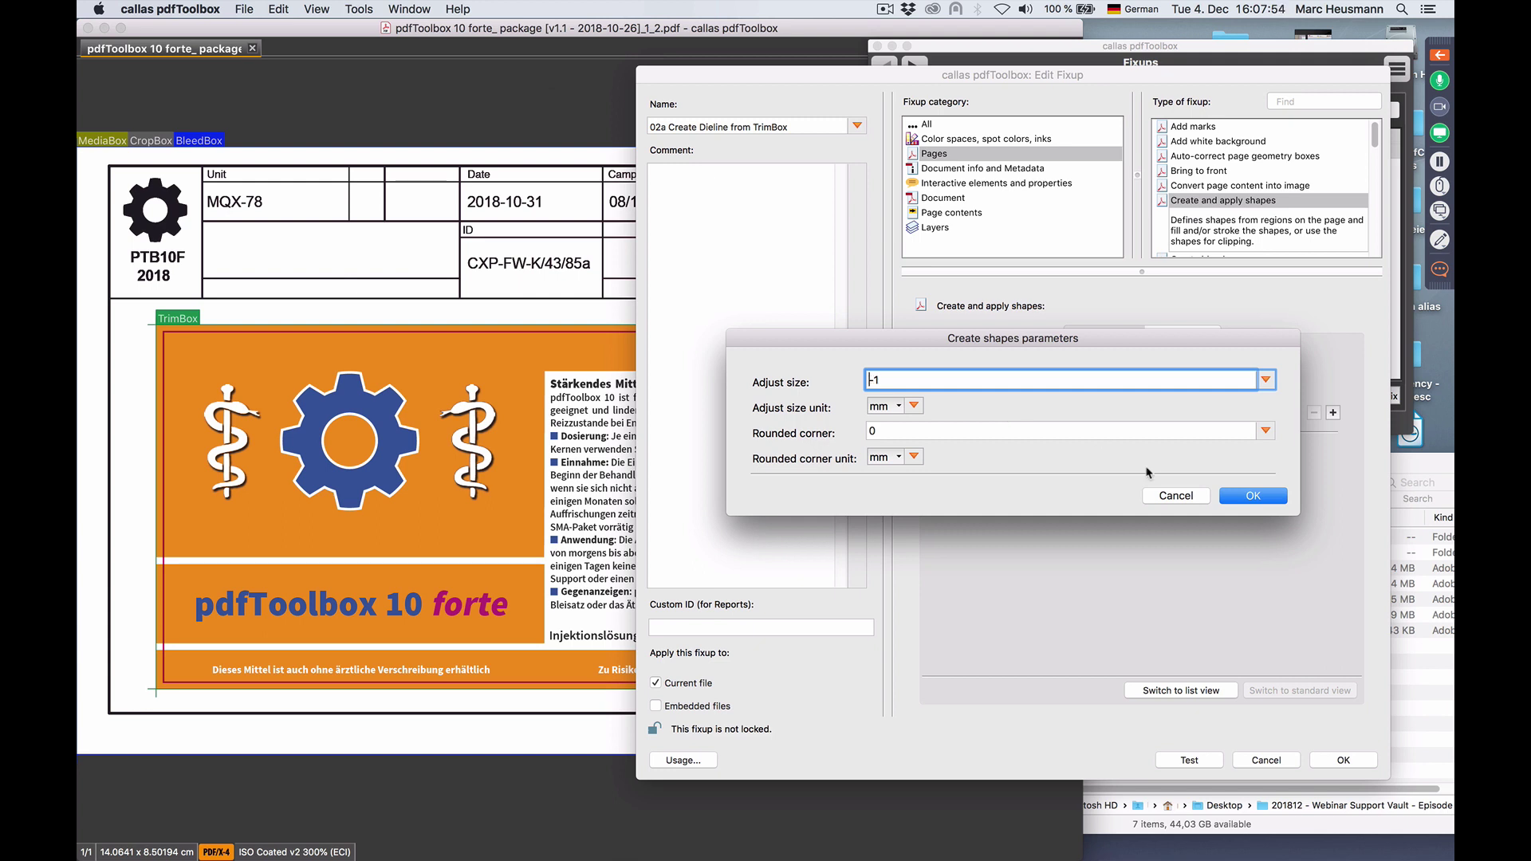
left_click(1181, 496)
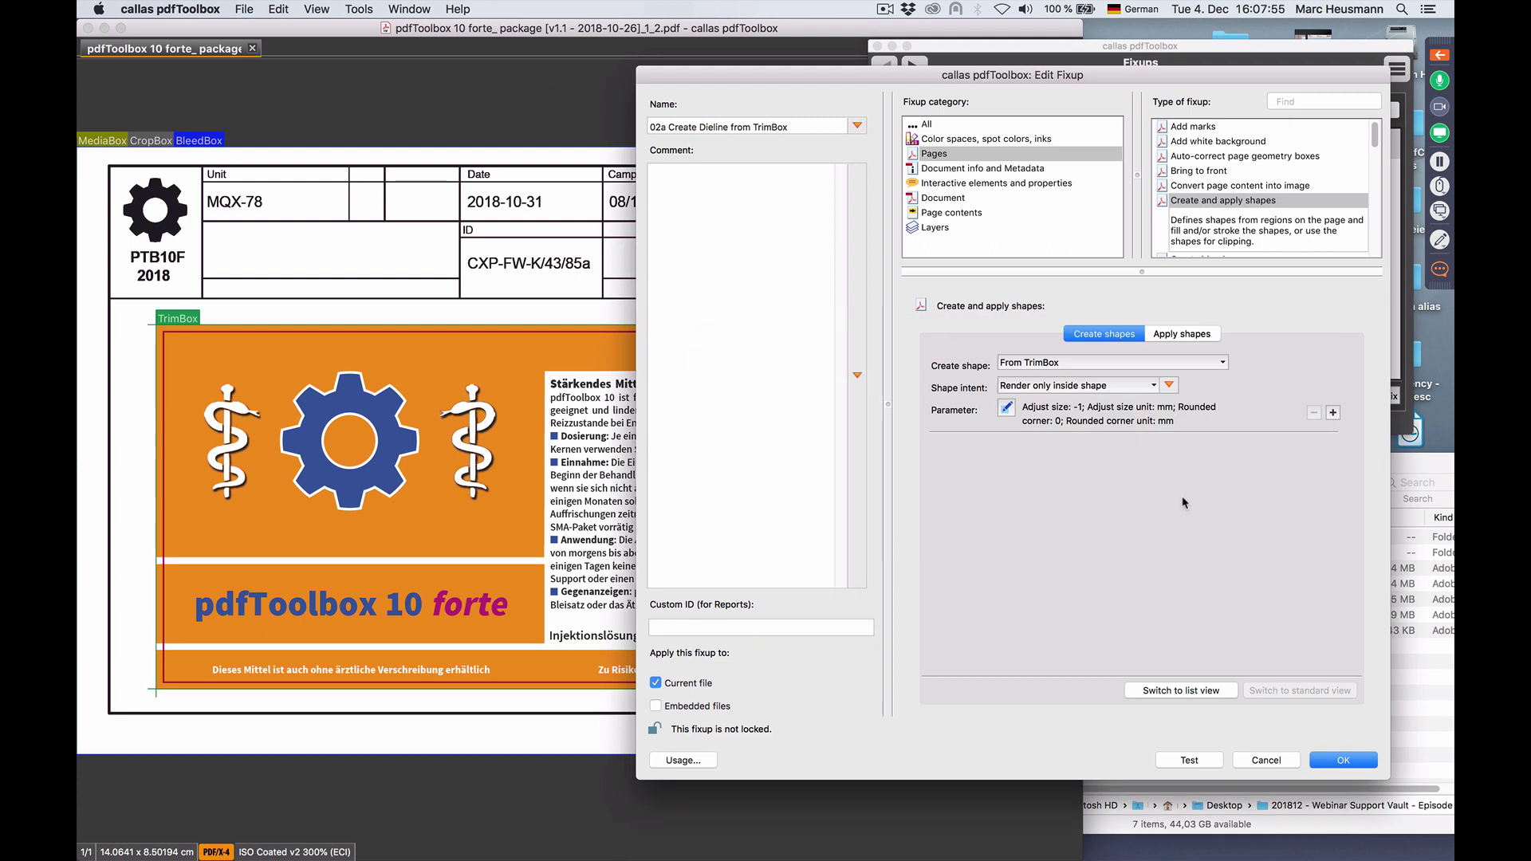
Review the fixup's shape usage options and stroke parameters for applying the shape, and close the fixup without changes
left_click(1184, 338)
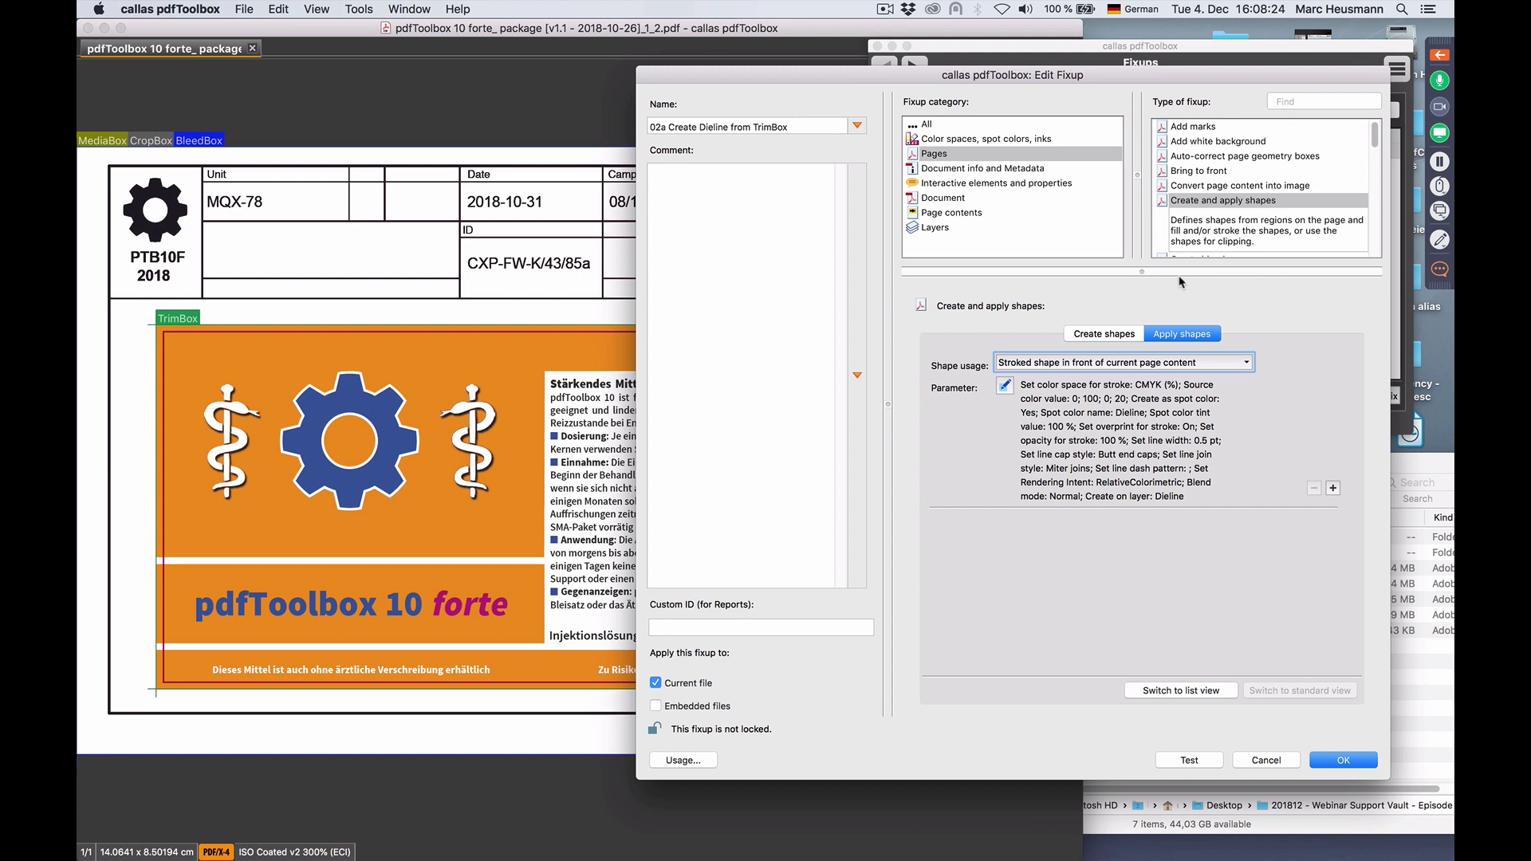
left_click(1149, 363)
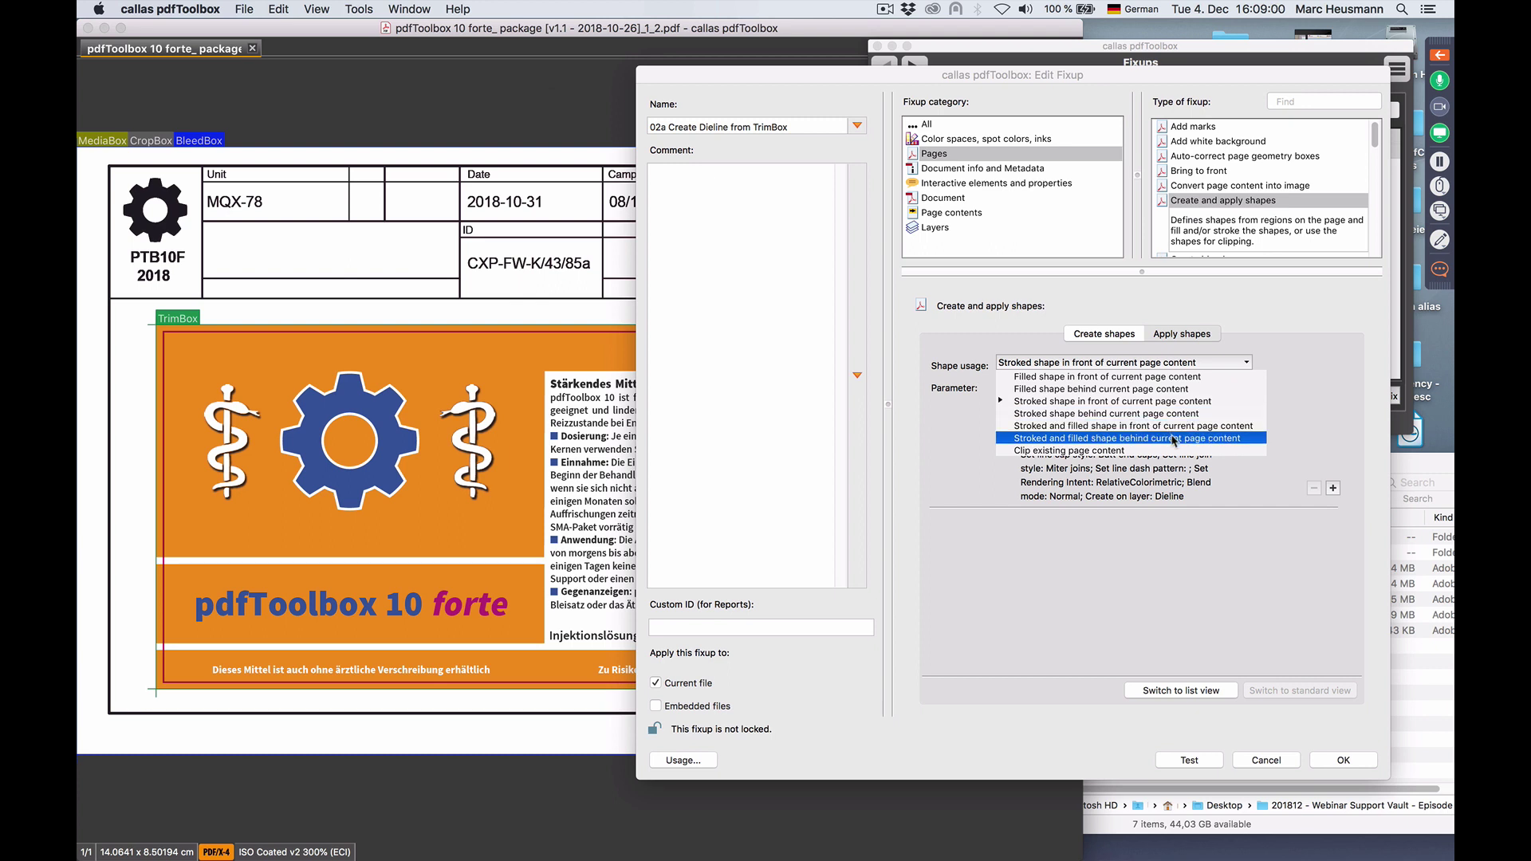
left_click(1300, 361)
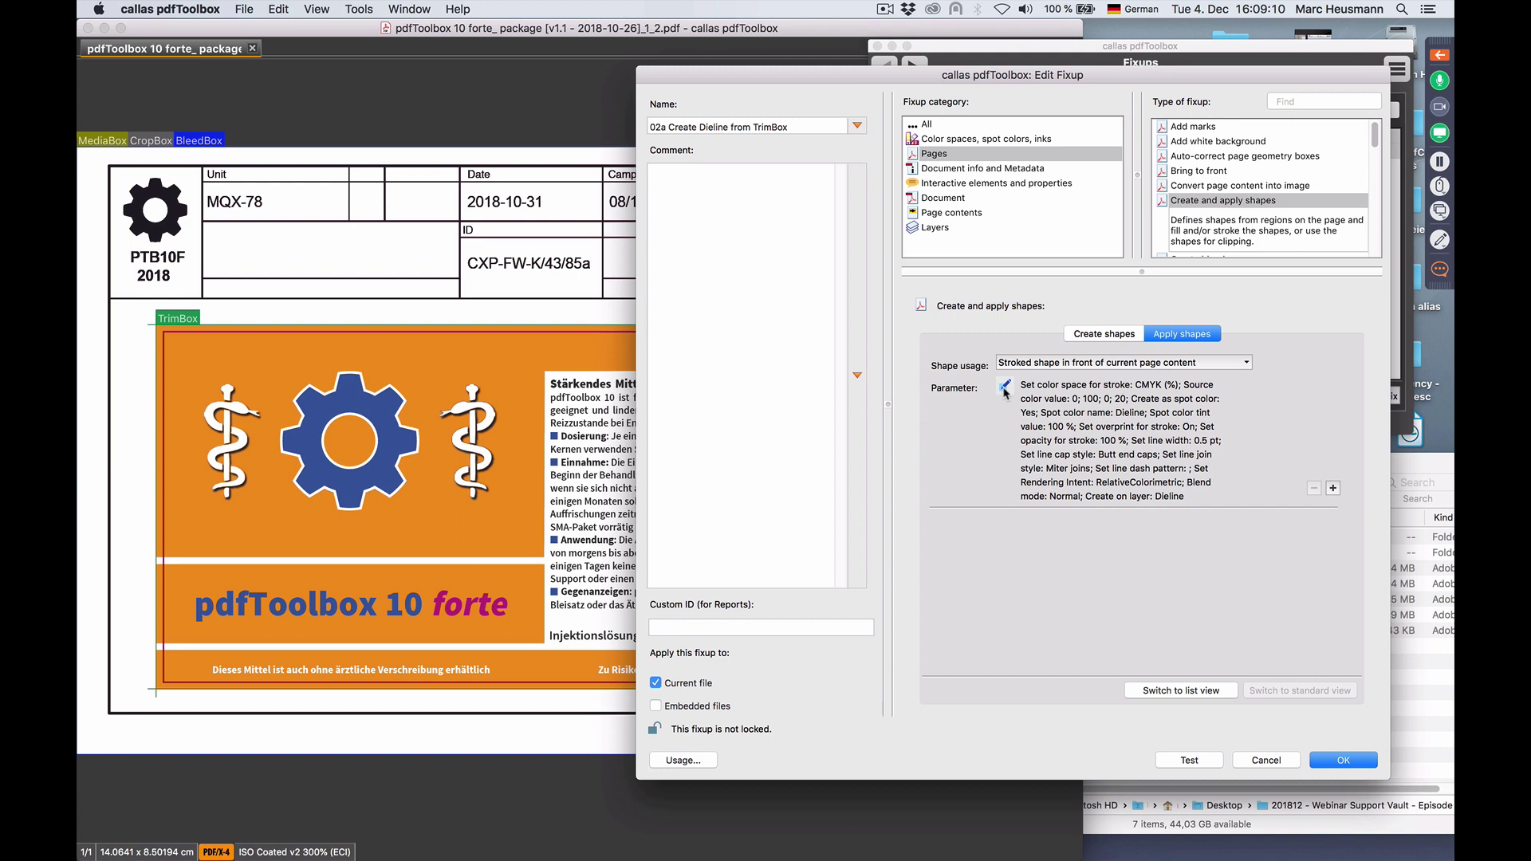
left_click(1005, 388)
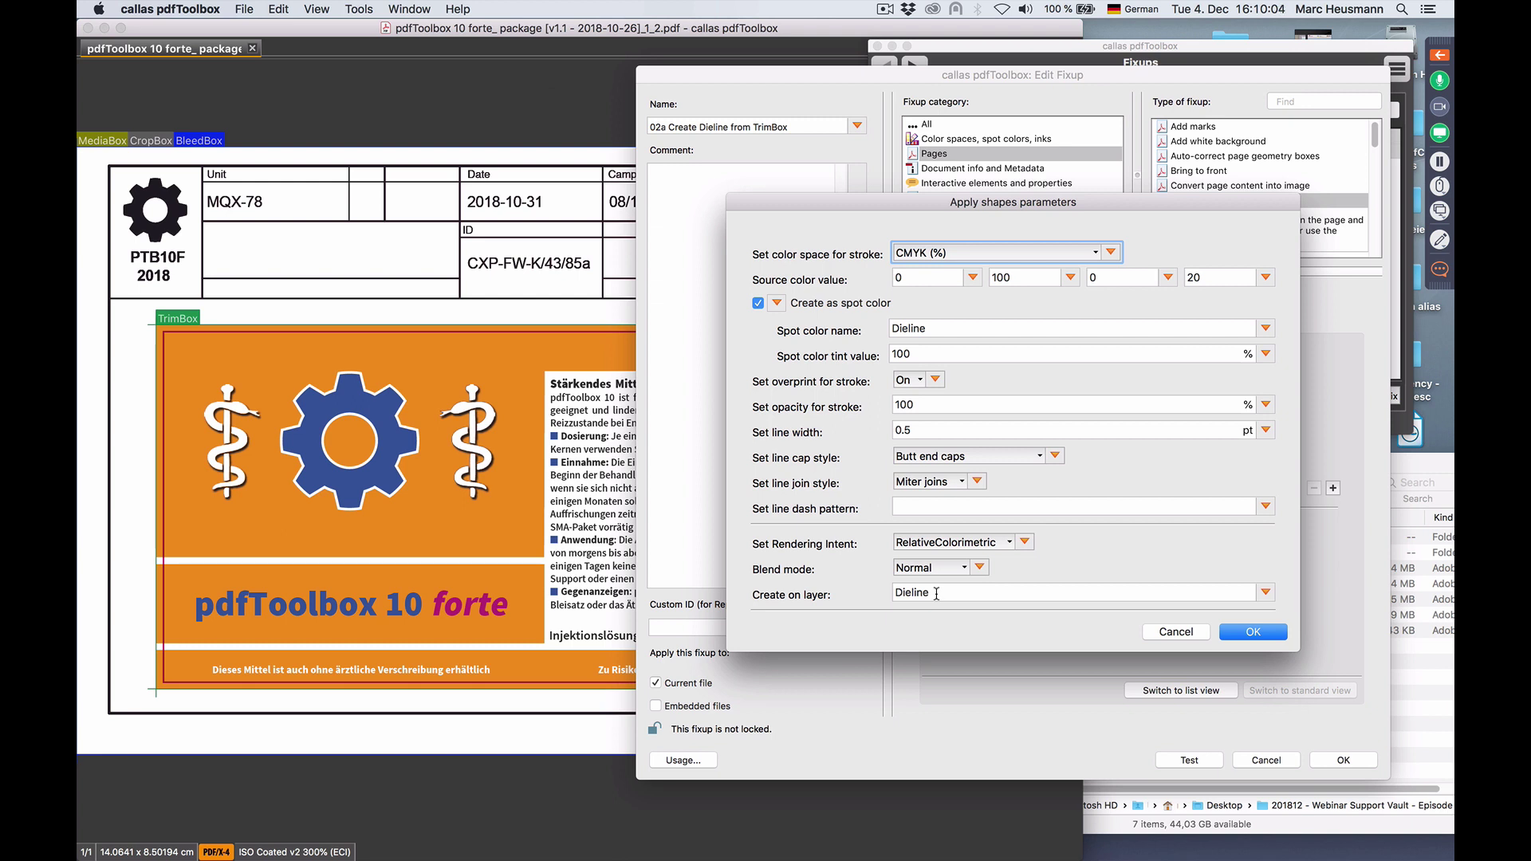
left_click(1176, 633)
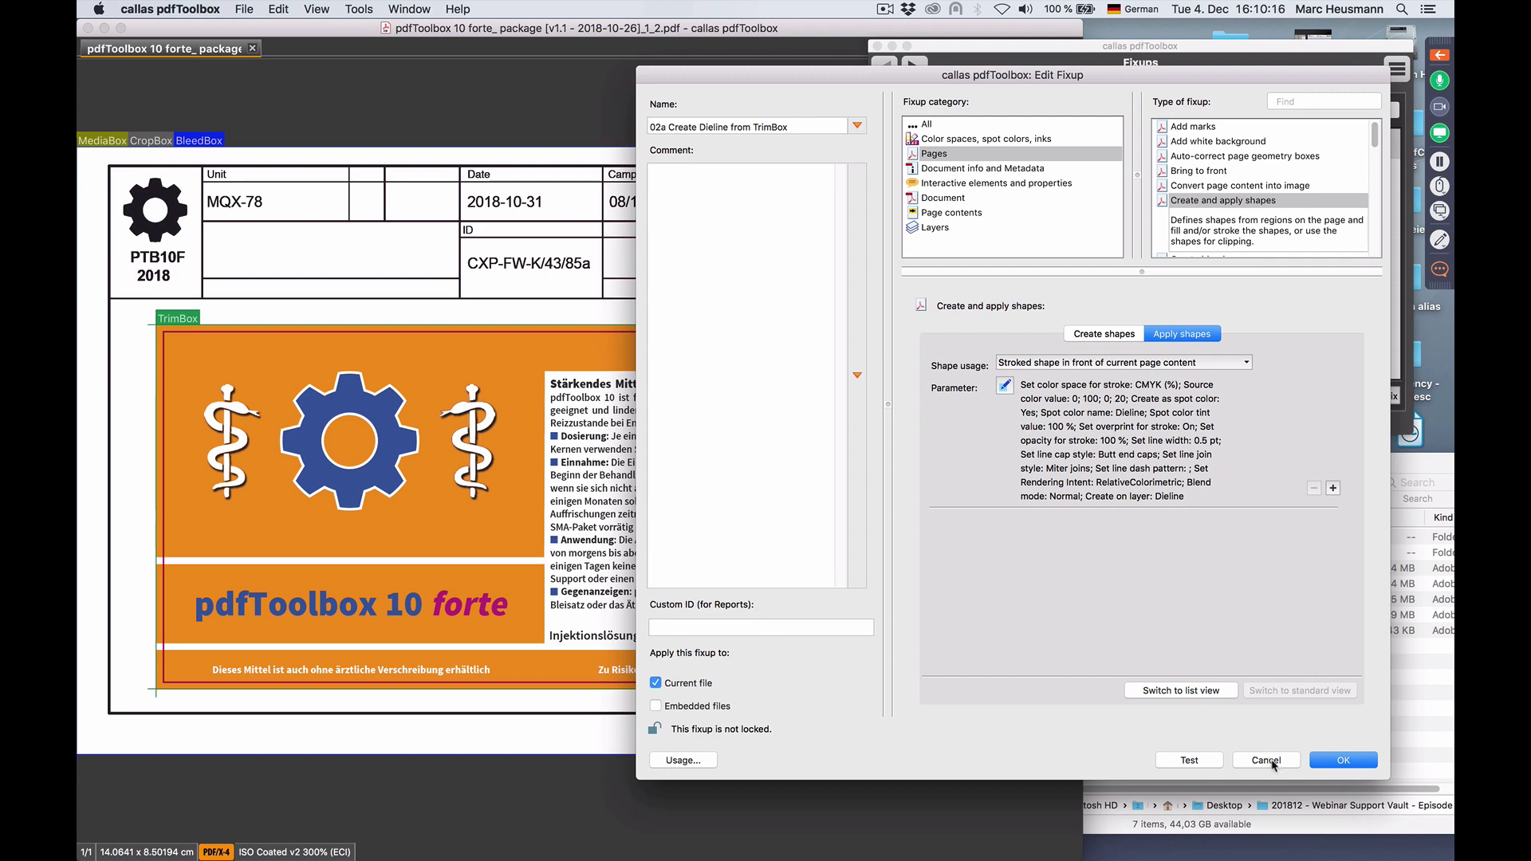
left_click(1266, 760)
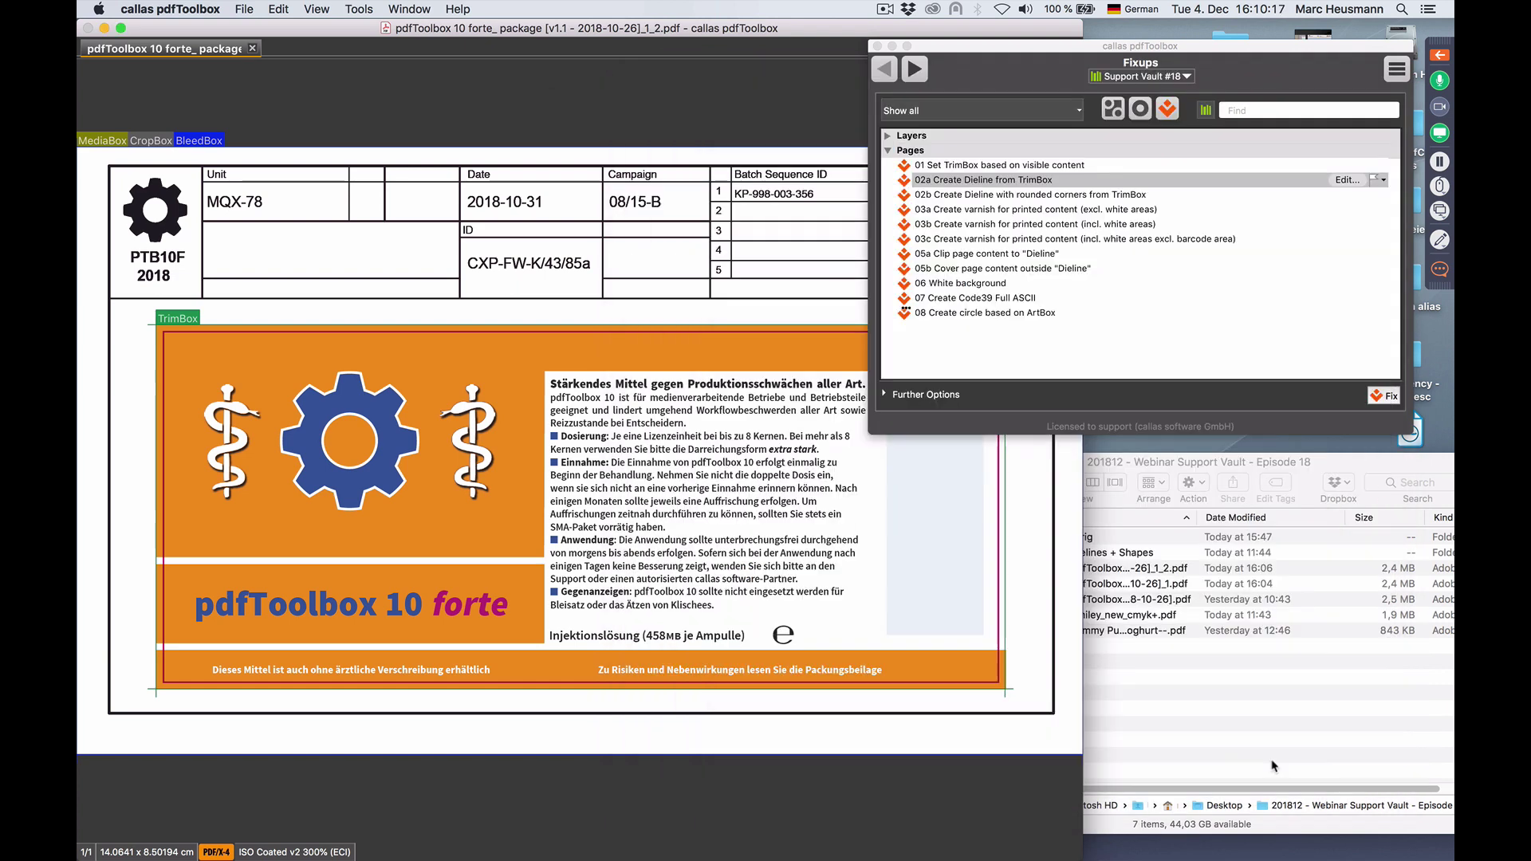
Check the Dieline layer in the Layer Explorer by hiding it and showing it again, and close the explorer
left_click(326, 10)
mouse_move(359, 10)
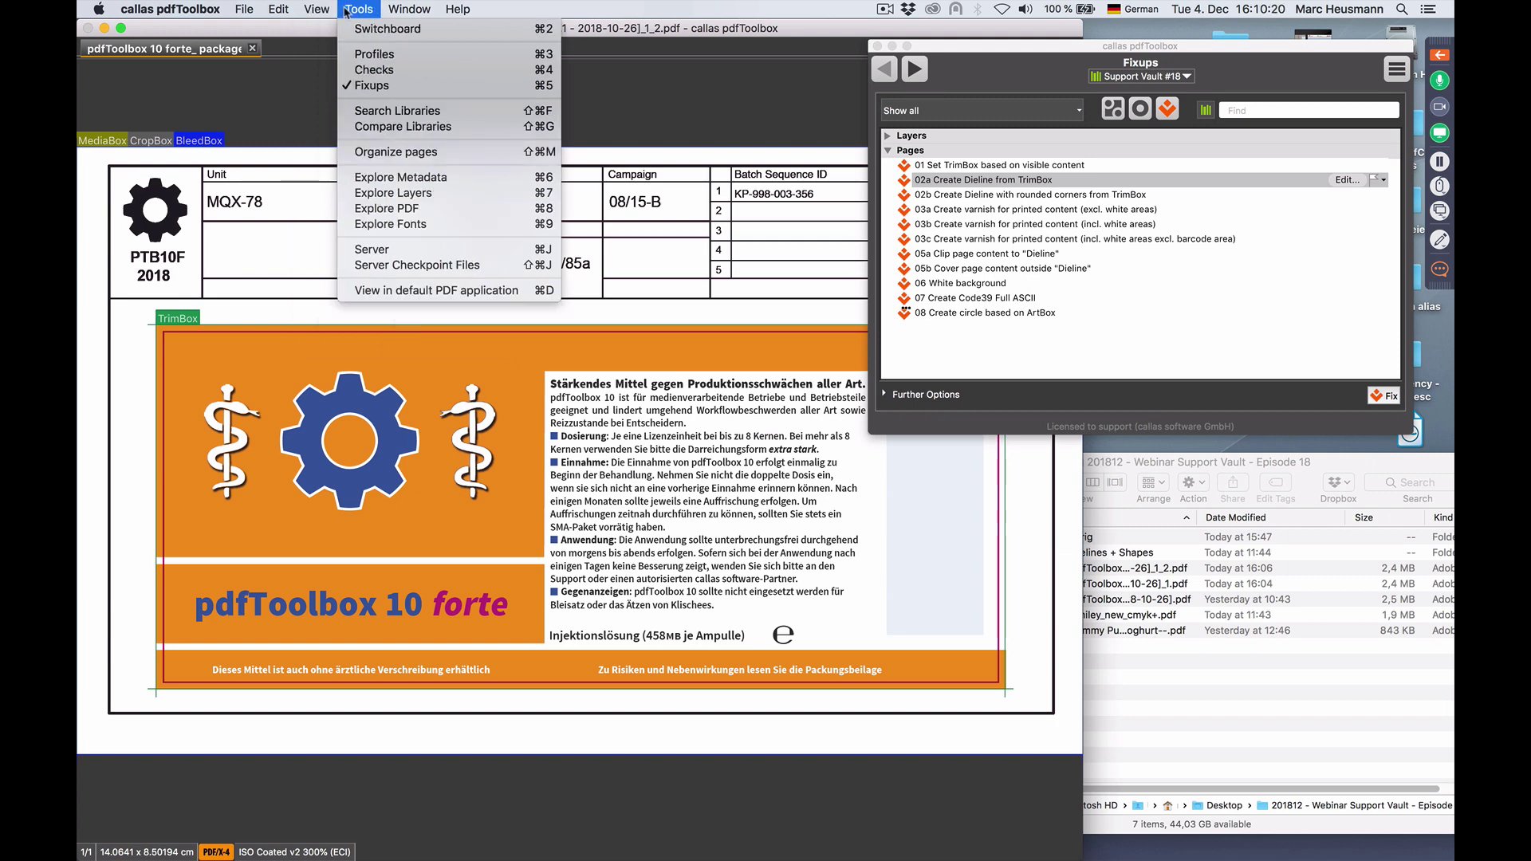
left_click(438, 193)
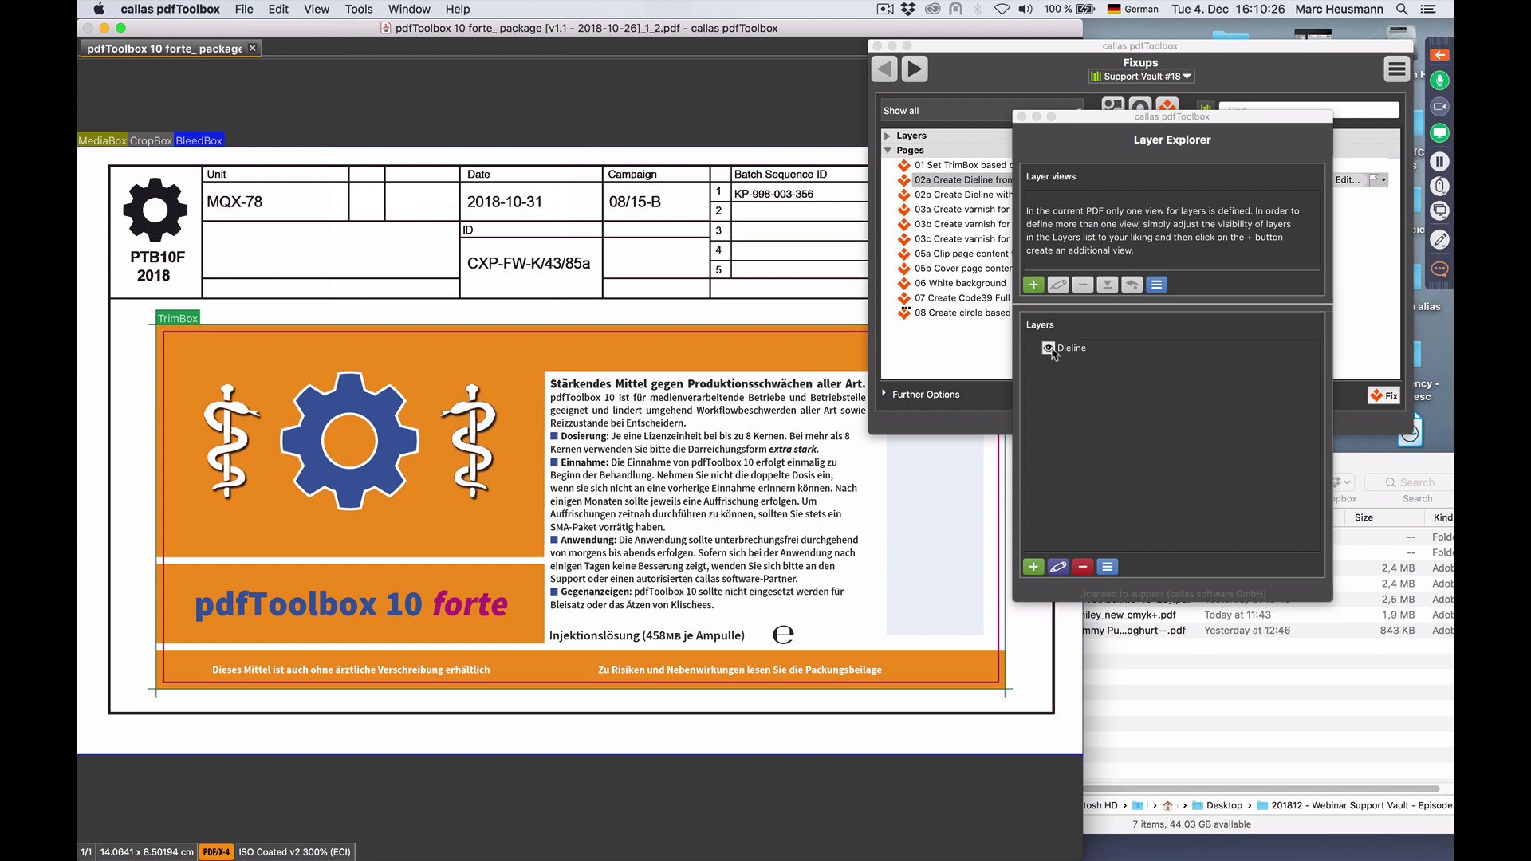
left_click(1049, 348)
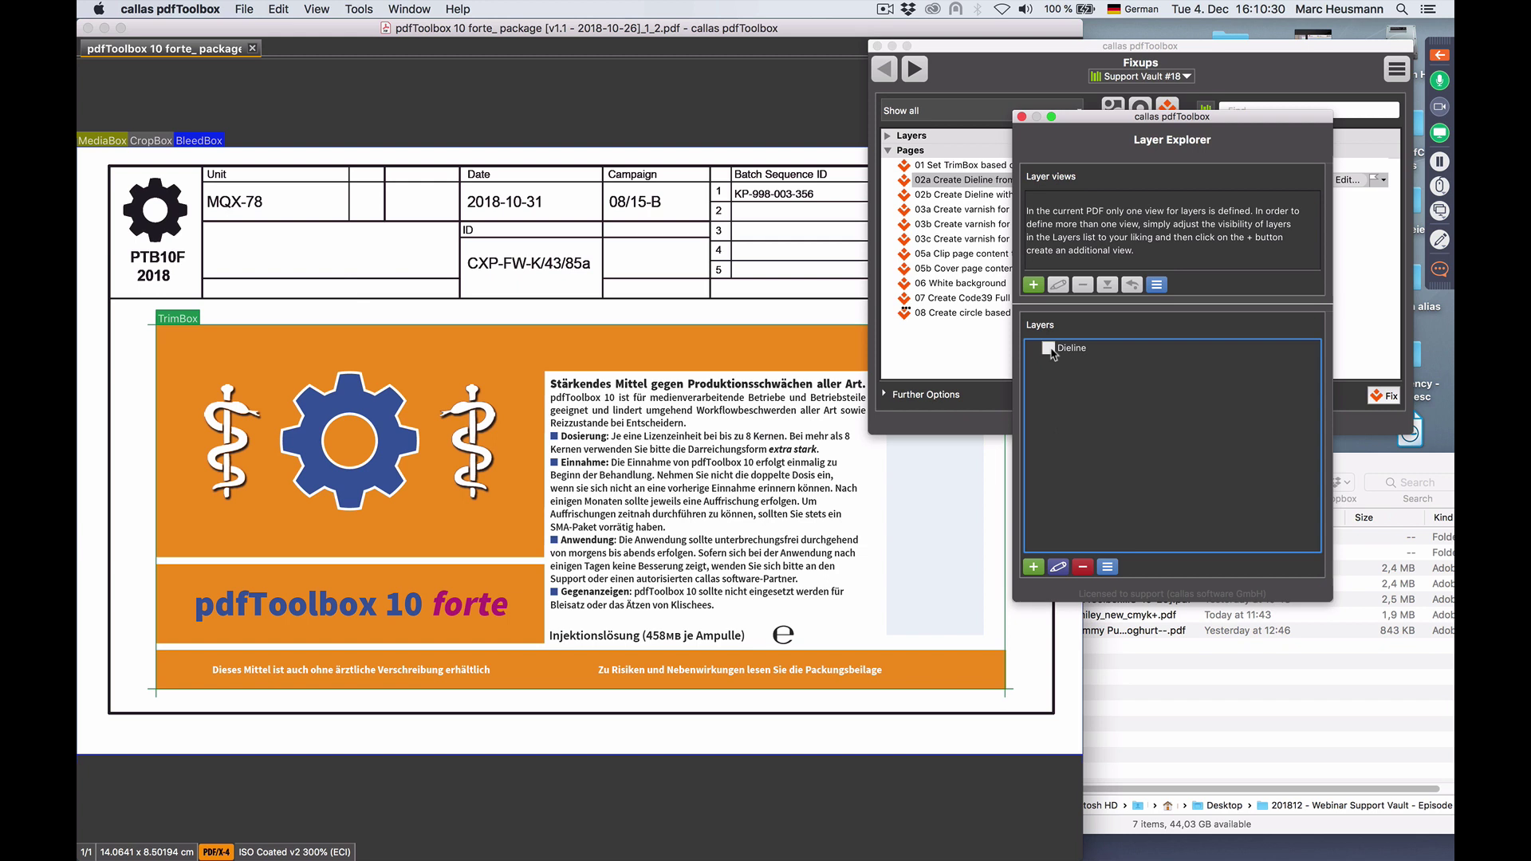
left_click(1048, 348)
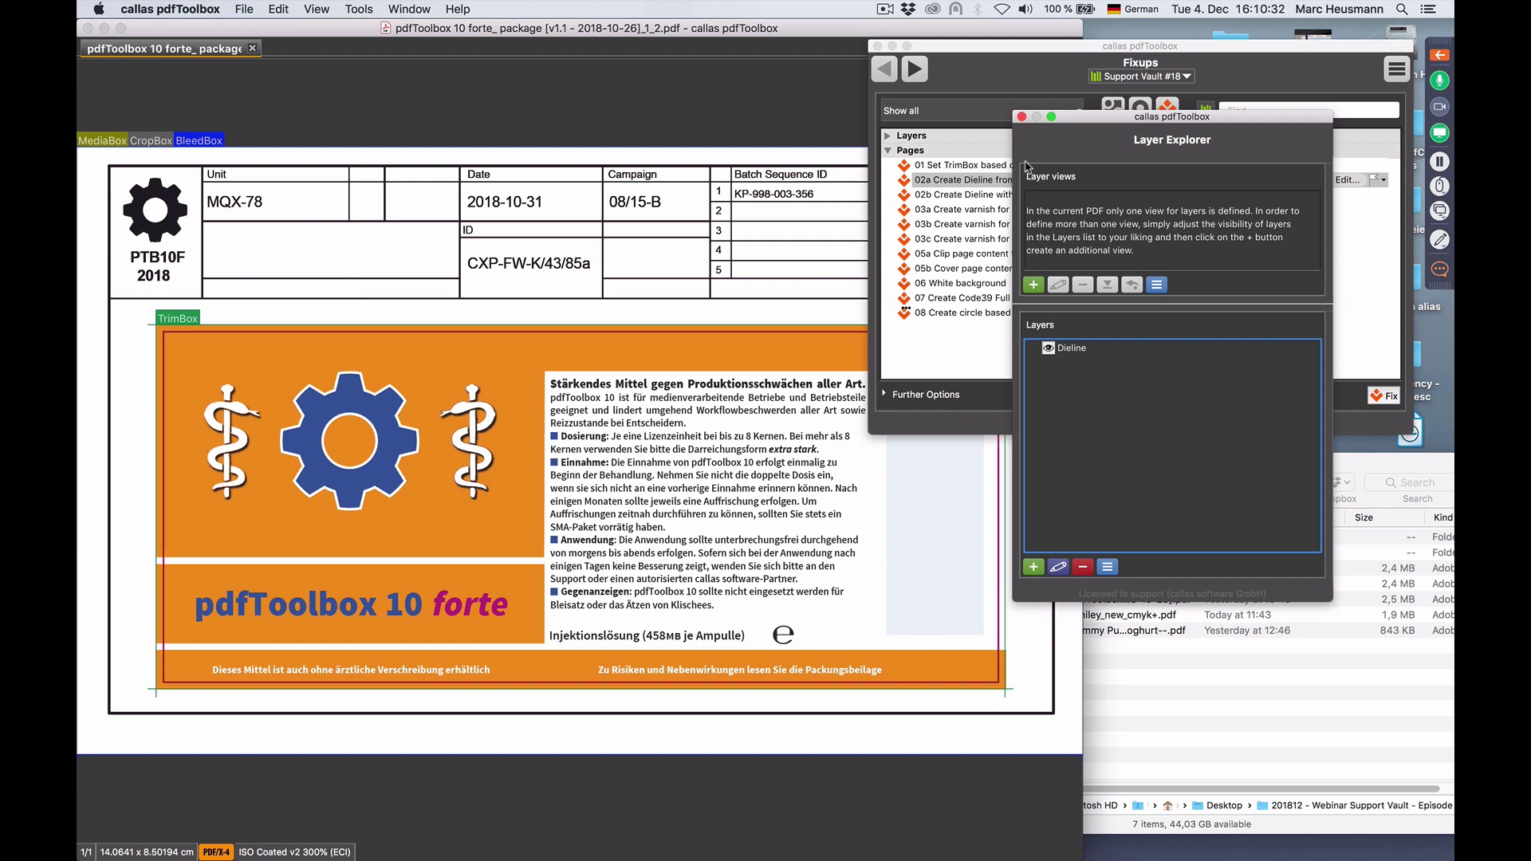
left_click(1021, 117)
Visualize the page's spot color separations and look through the available channel views
left_click(351, 9)
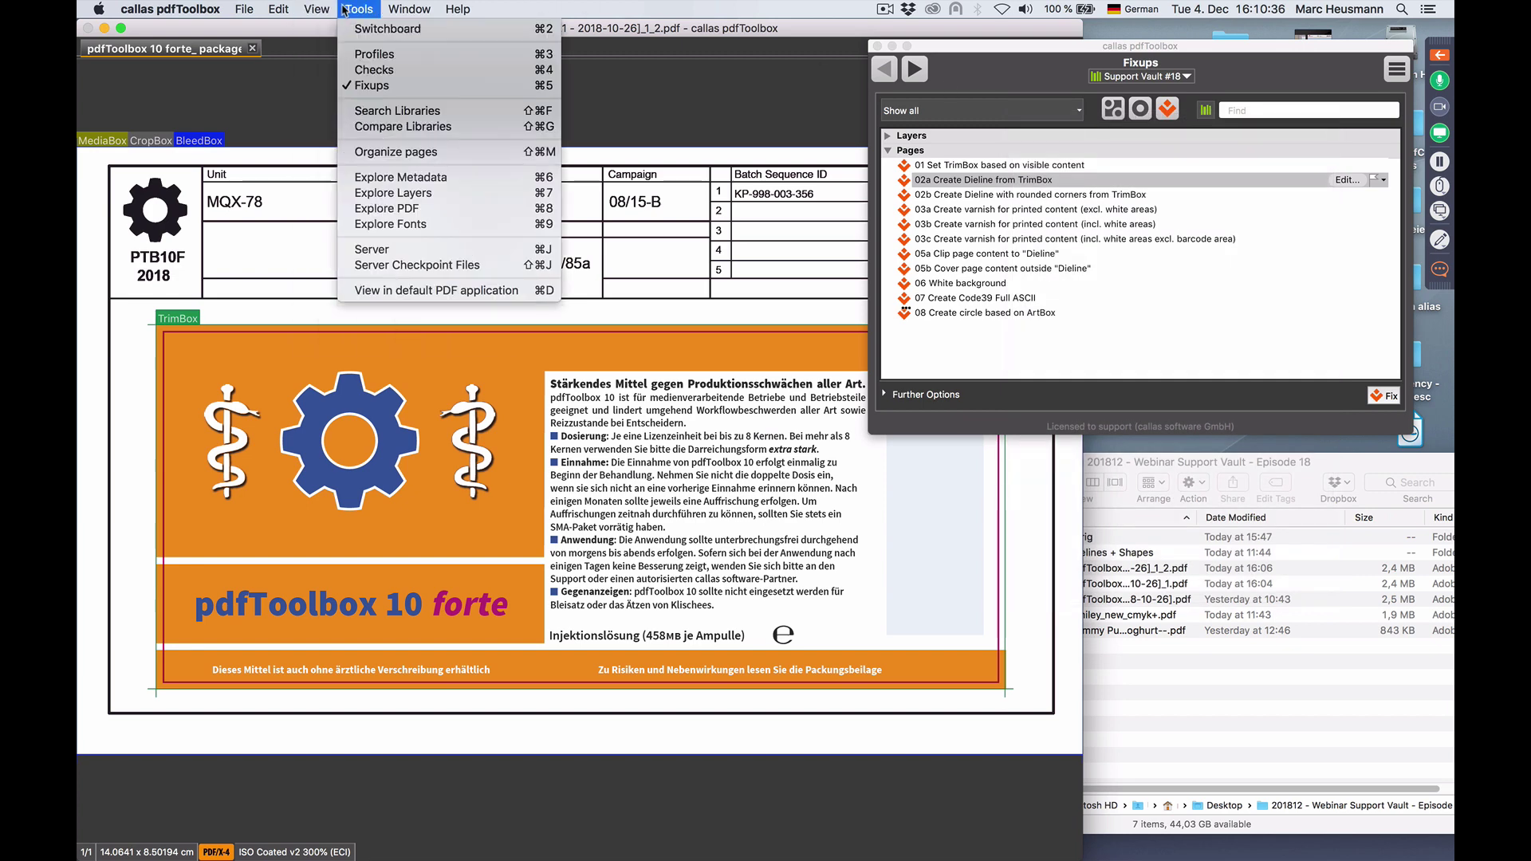
mouse_move(317, 9)
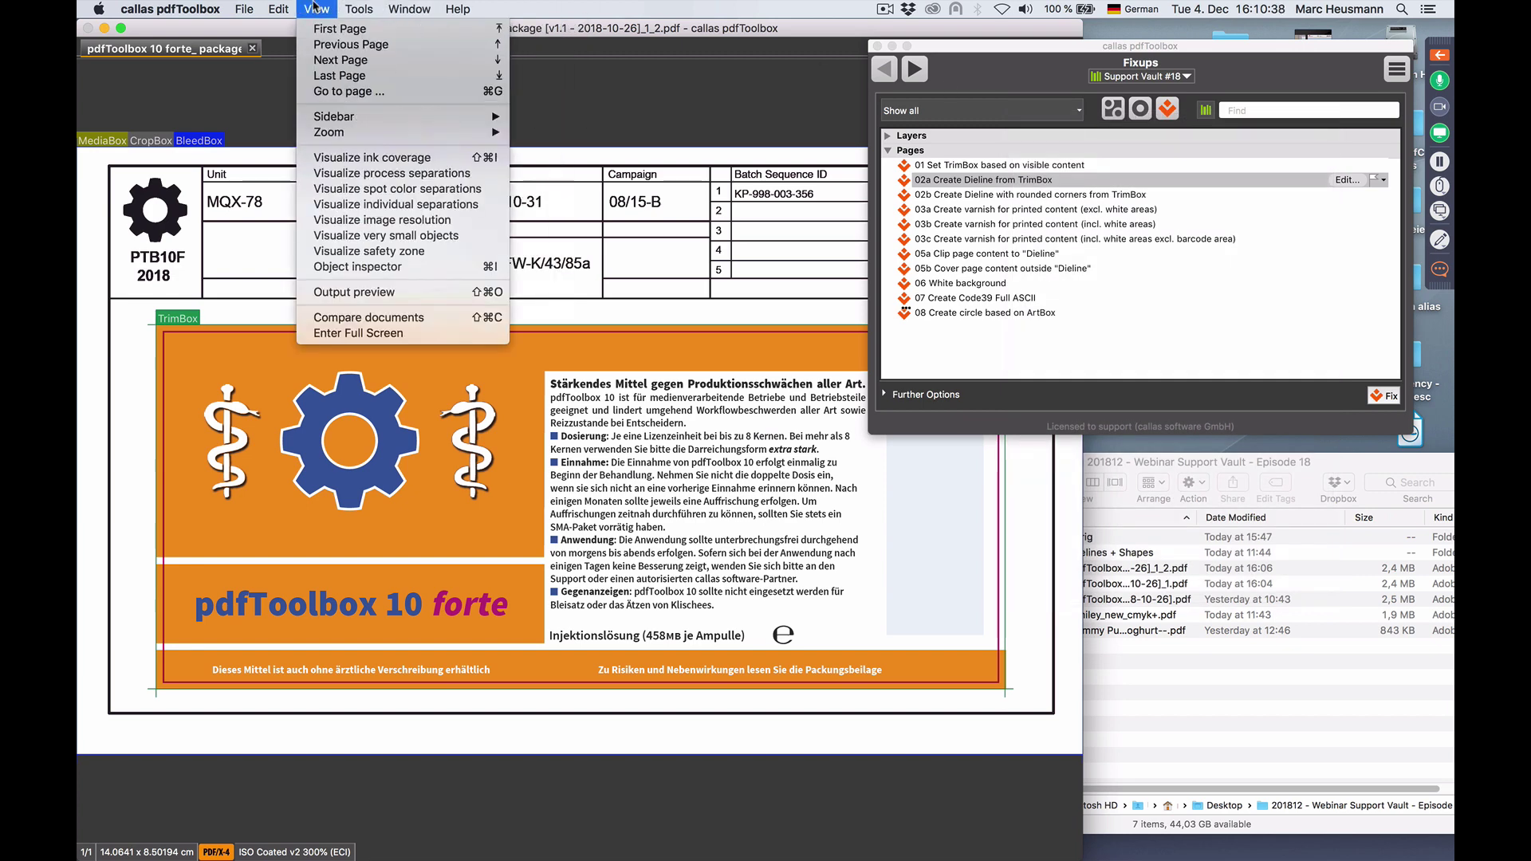
left_click(417, 194)
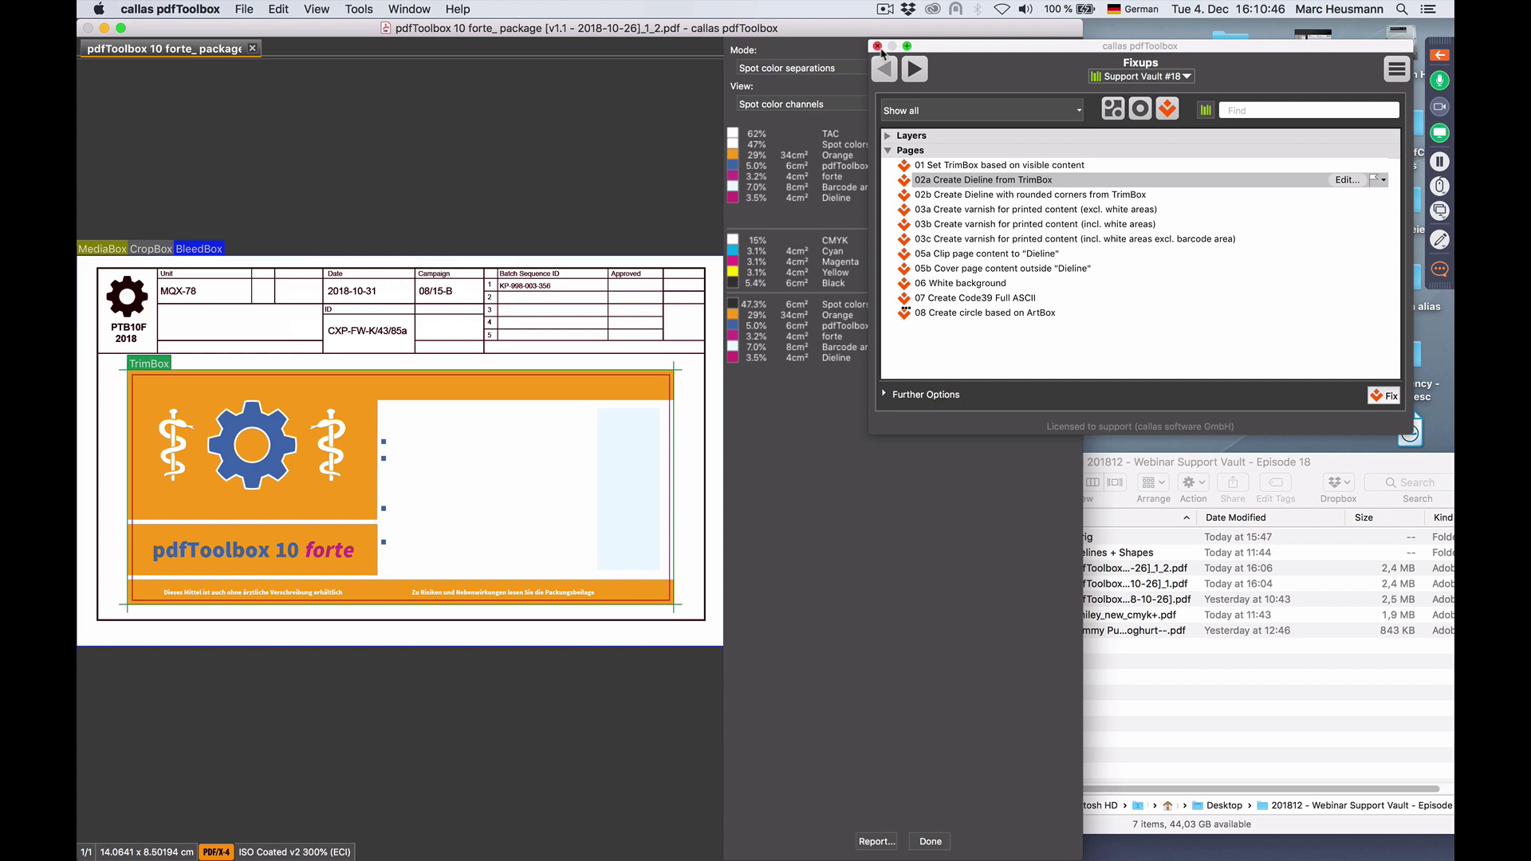
left_click_drag(931, 48, 1094, 56)
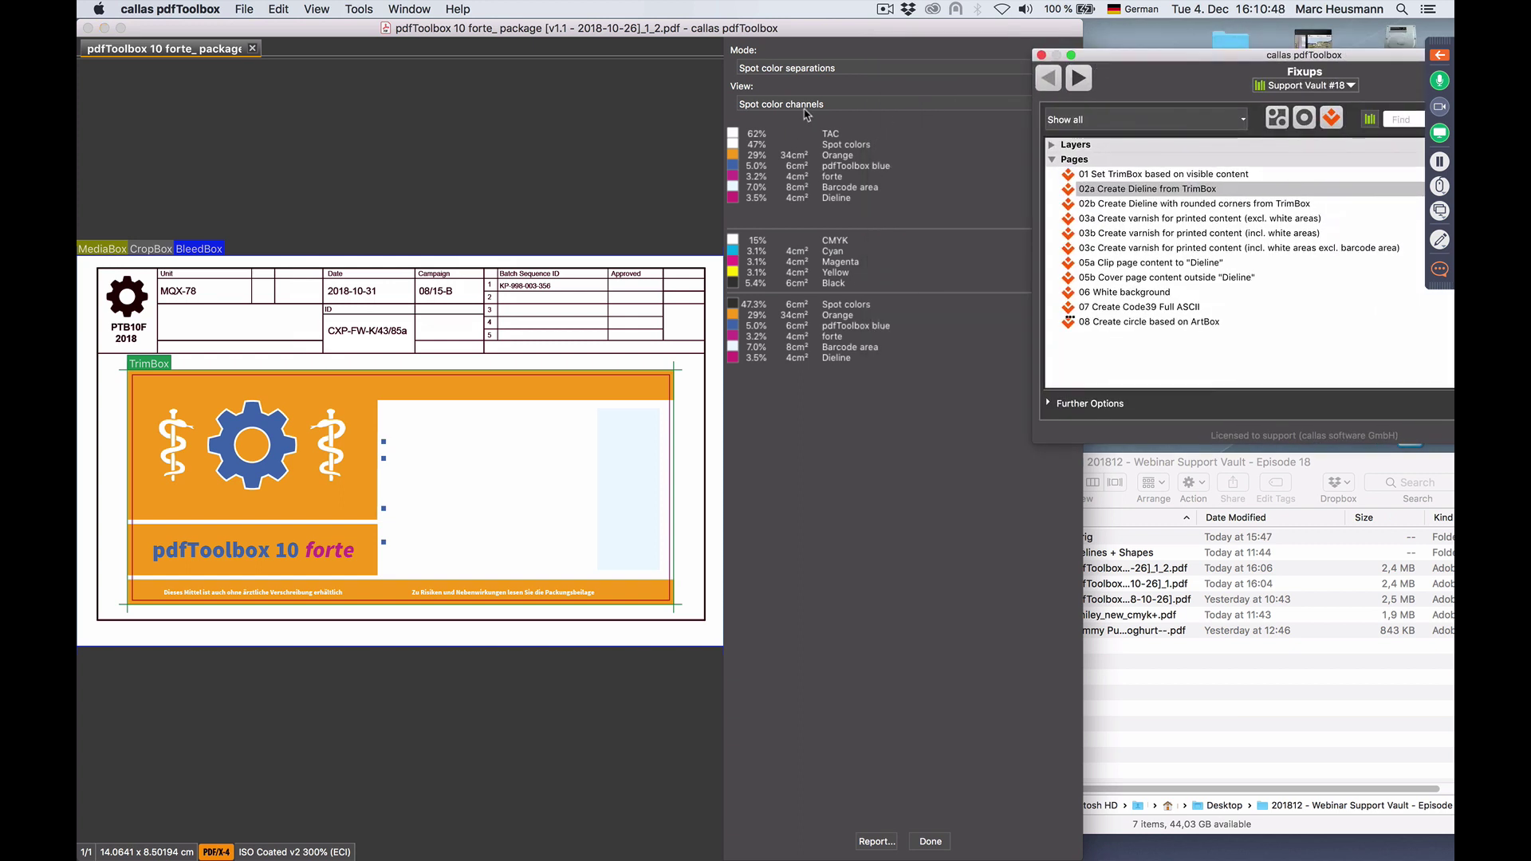
left_click(811, 107)
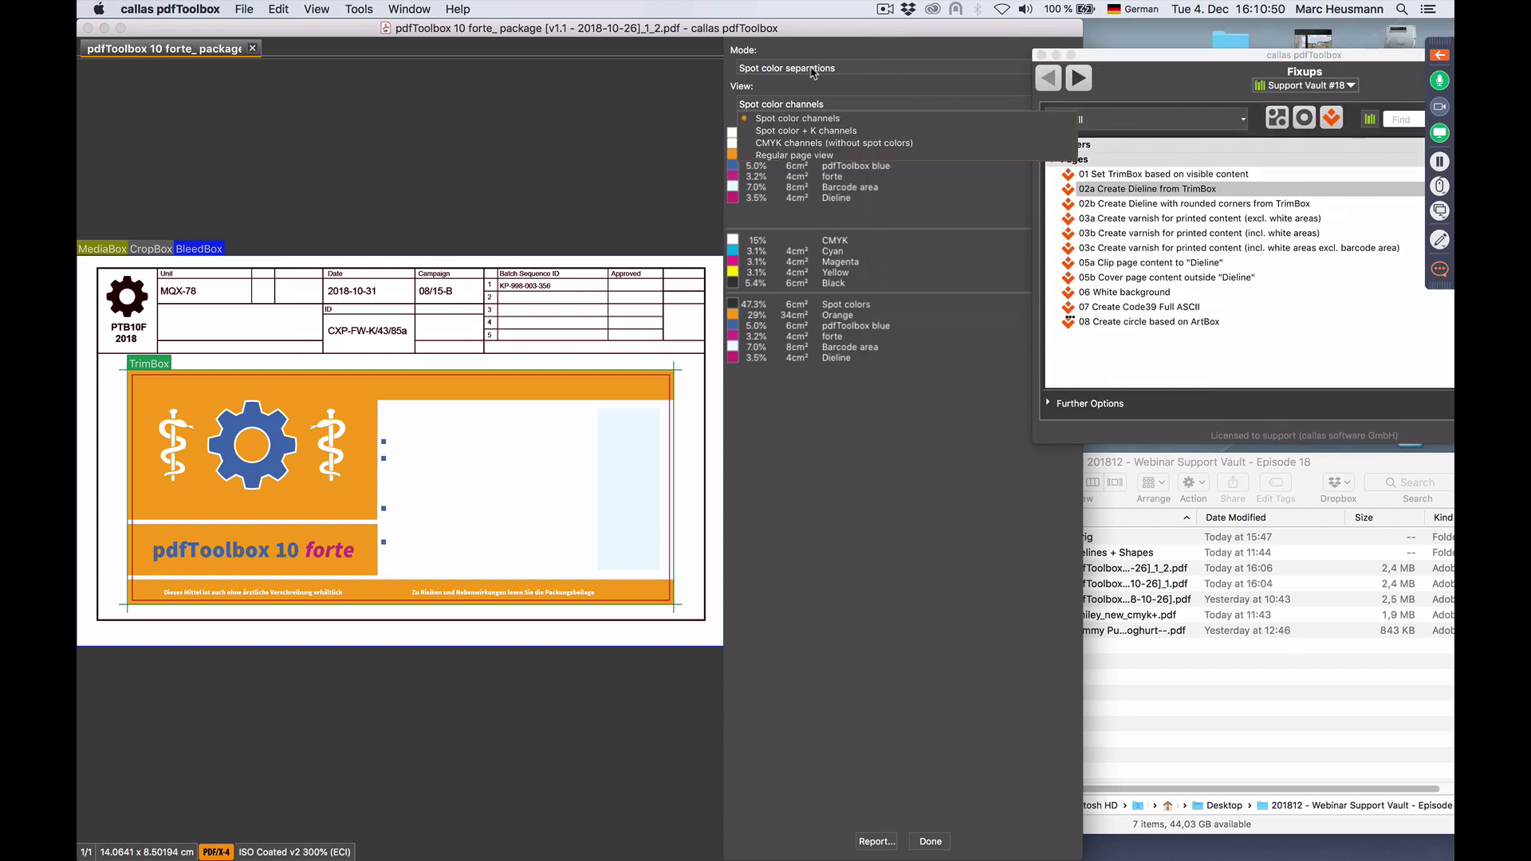
left_click(814, 77)
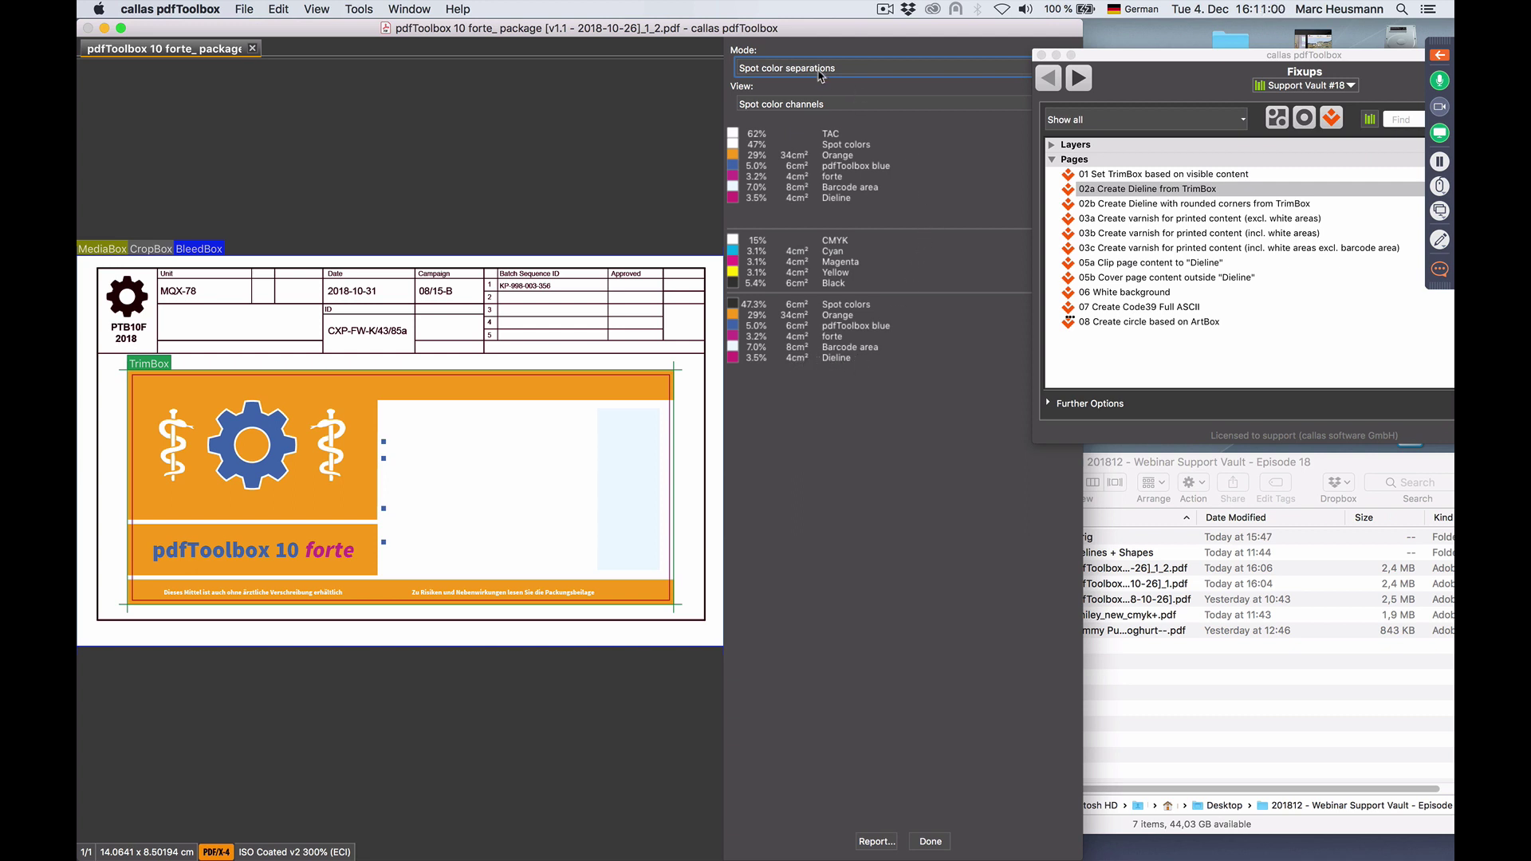
Switch the visualization to individual separations, inspect the Dieline separation alone, and return to the normal page display
left_click(820, 70)
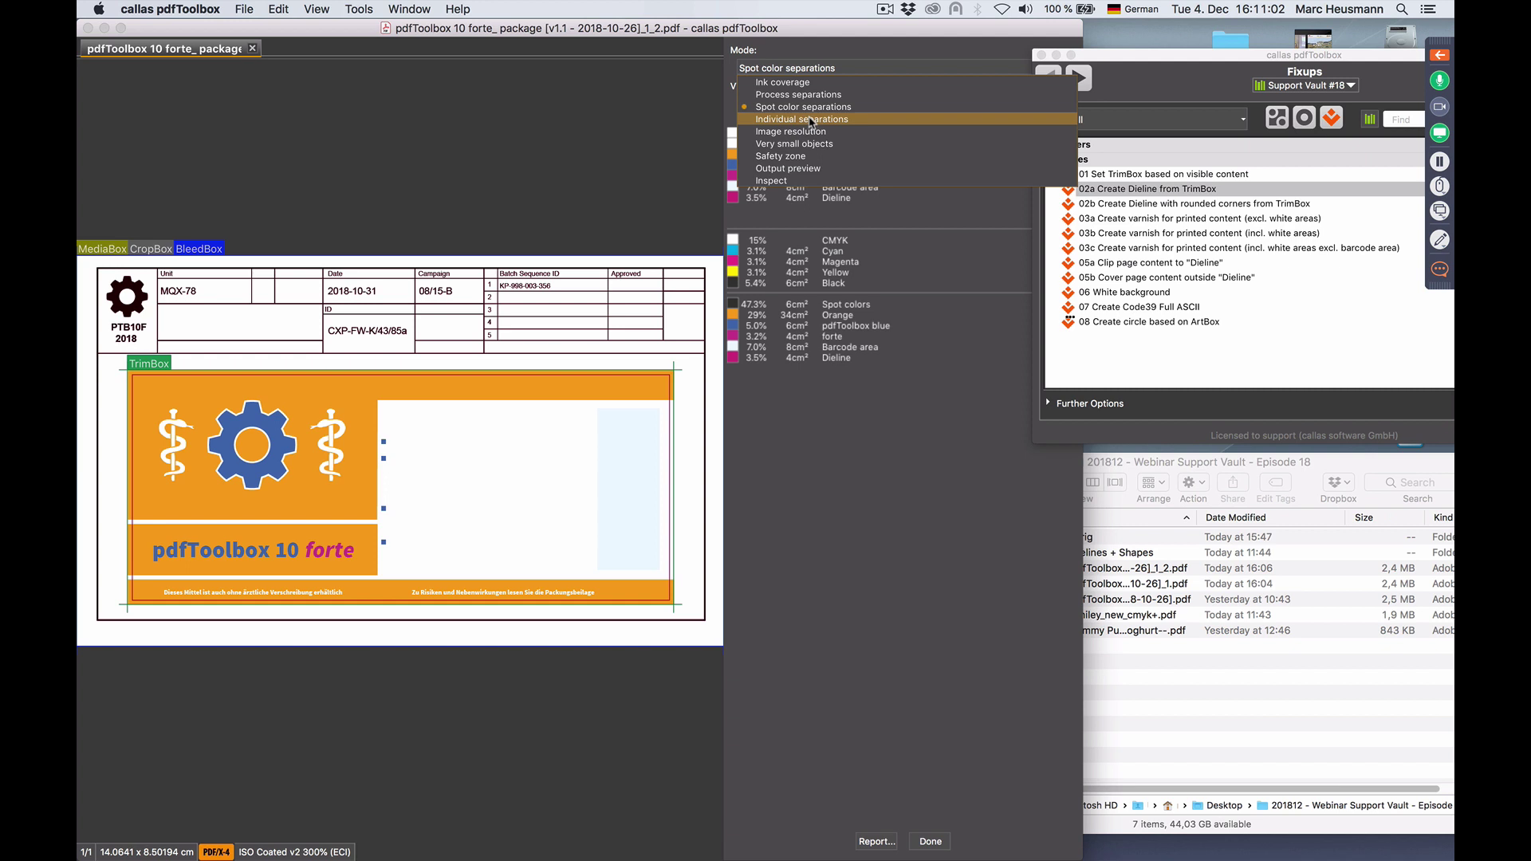
left_click(810, 120)
left_click(814, 106)
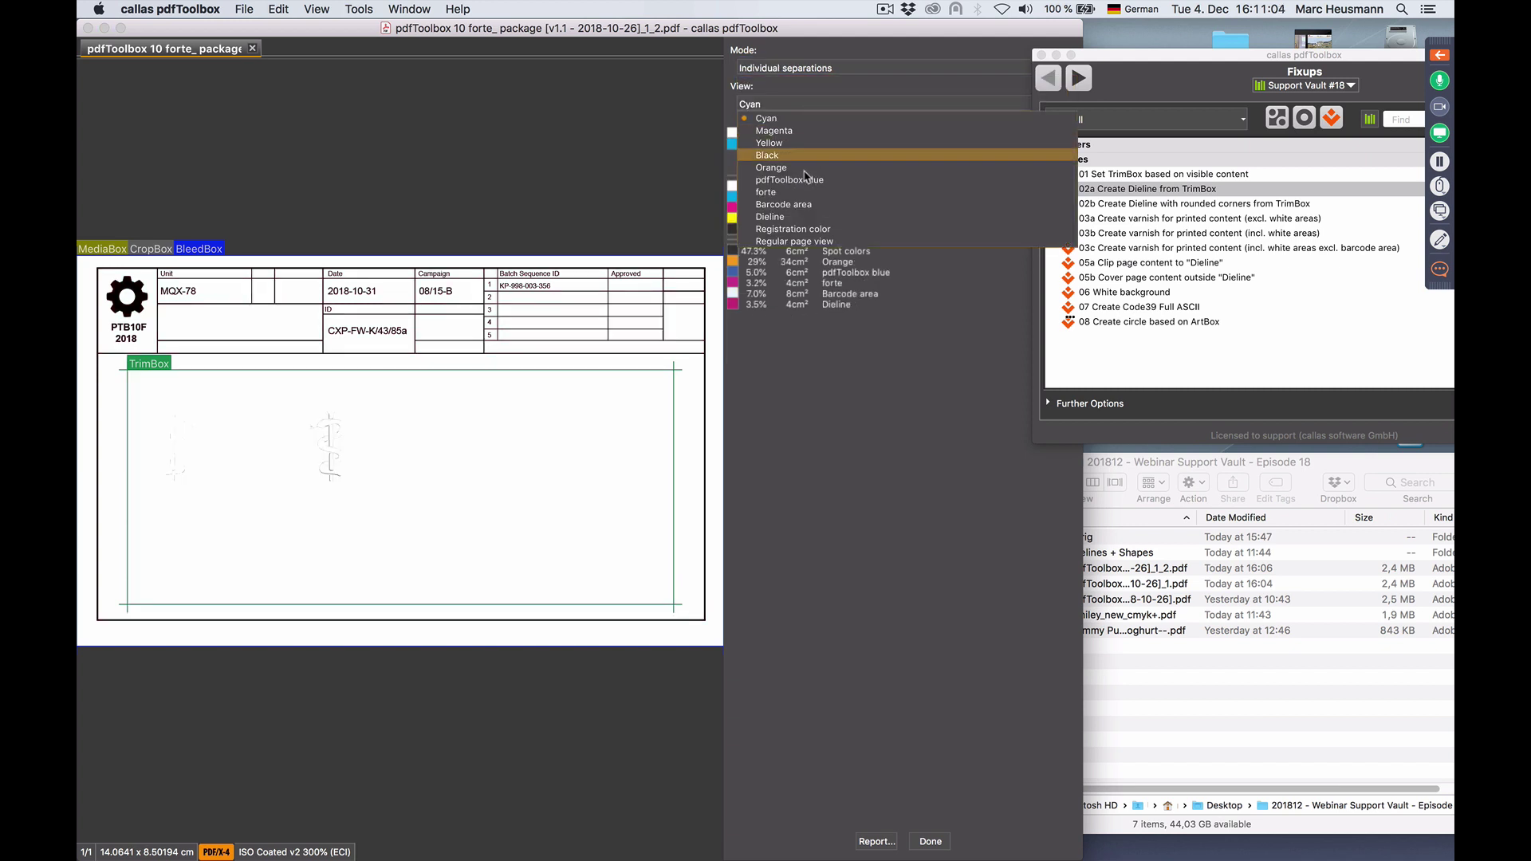
left_click(802, 222)
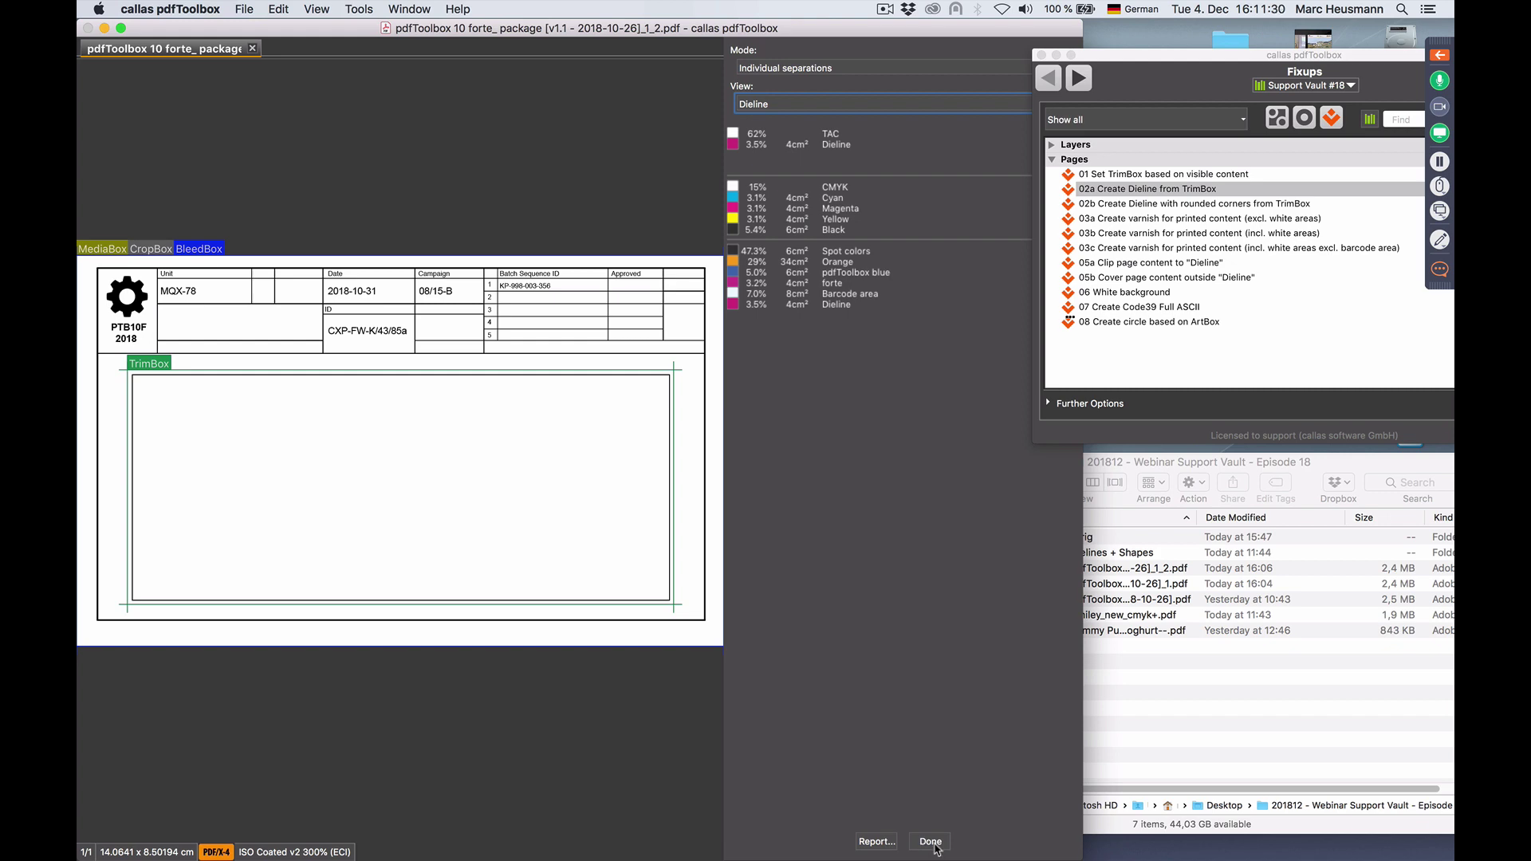
left_click(937, 846)
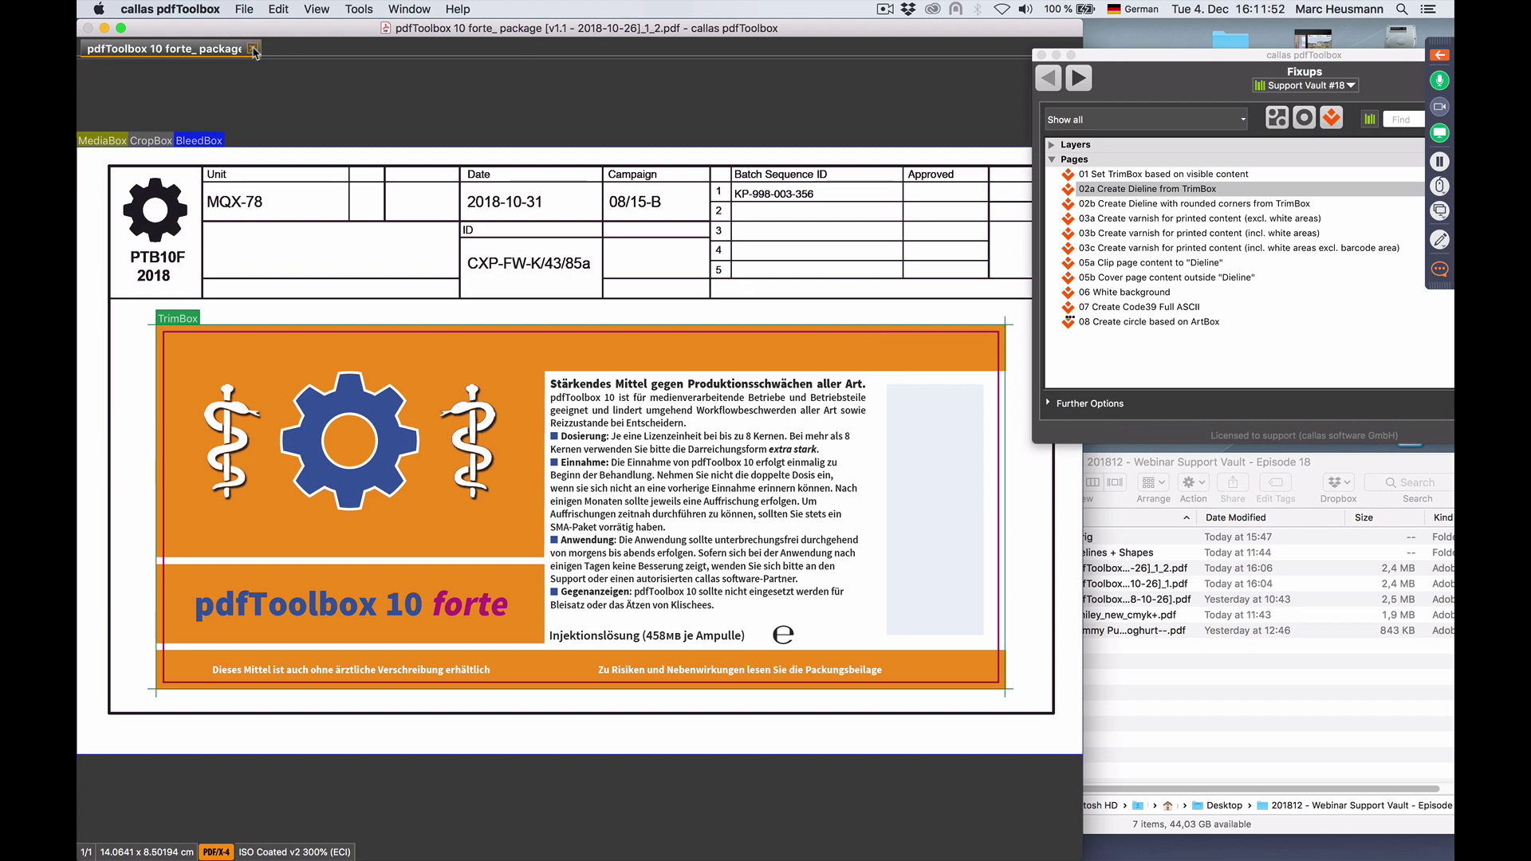
Close the current PDF and open "pdfToolbox 10 forte_ package [v1.1 - 2018-10-26]_1.pdf" from the Finder folder in pdfToolbox
left_click(254, 51)
left_click(1245, 704)
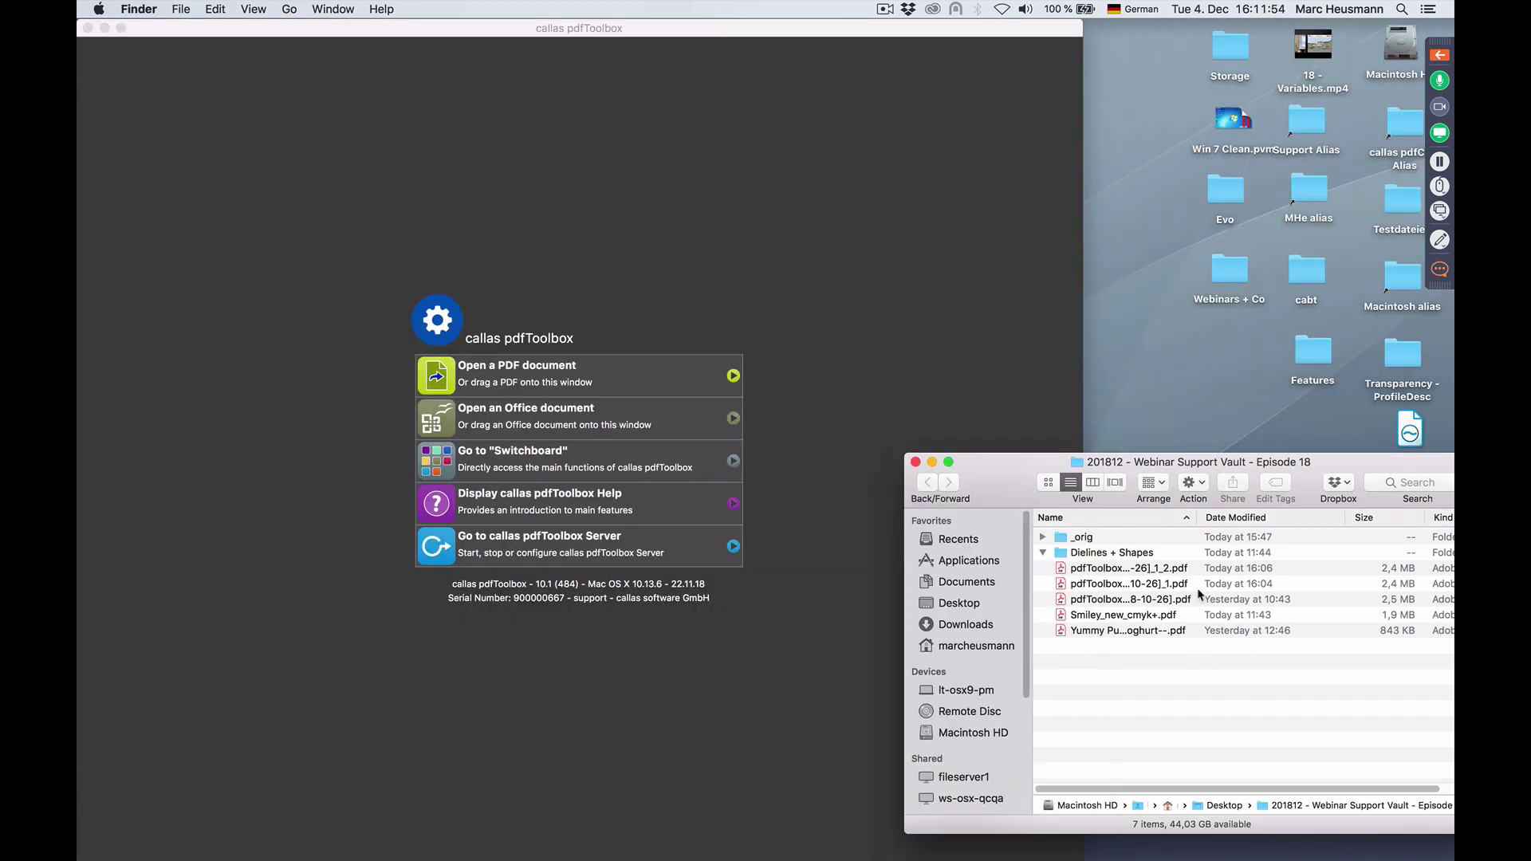
double_click(1199, 517)
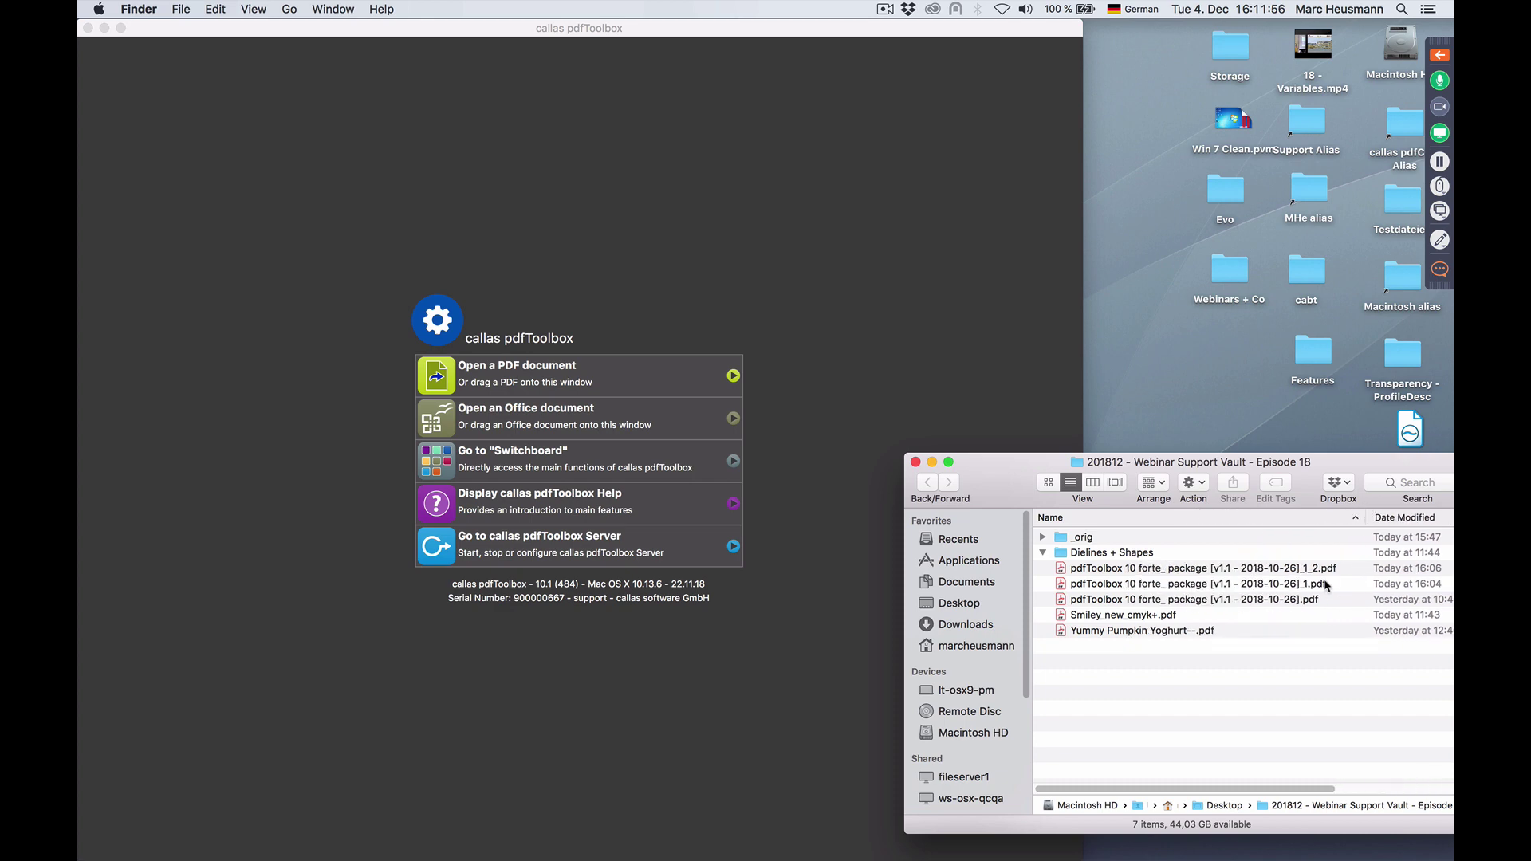
left_click_drag(1326, 586, 694, 239)
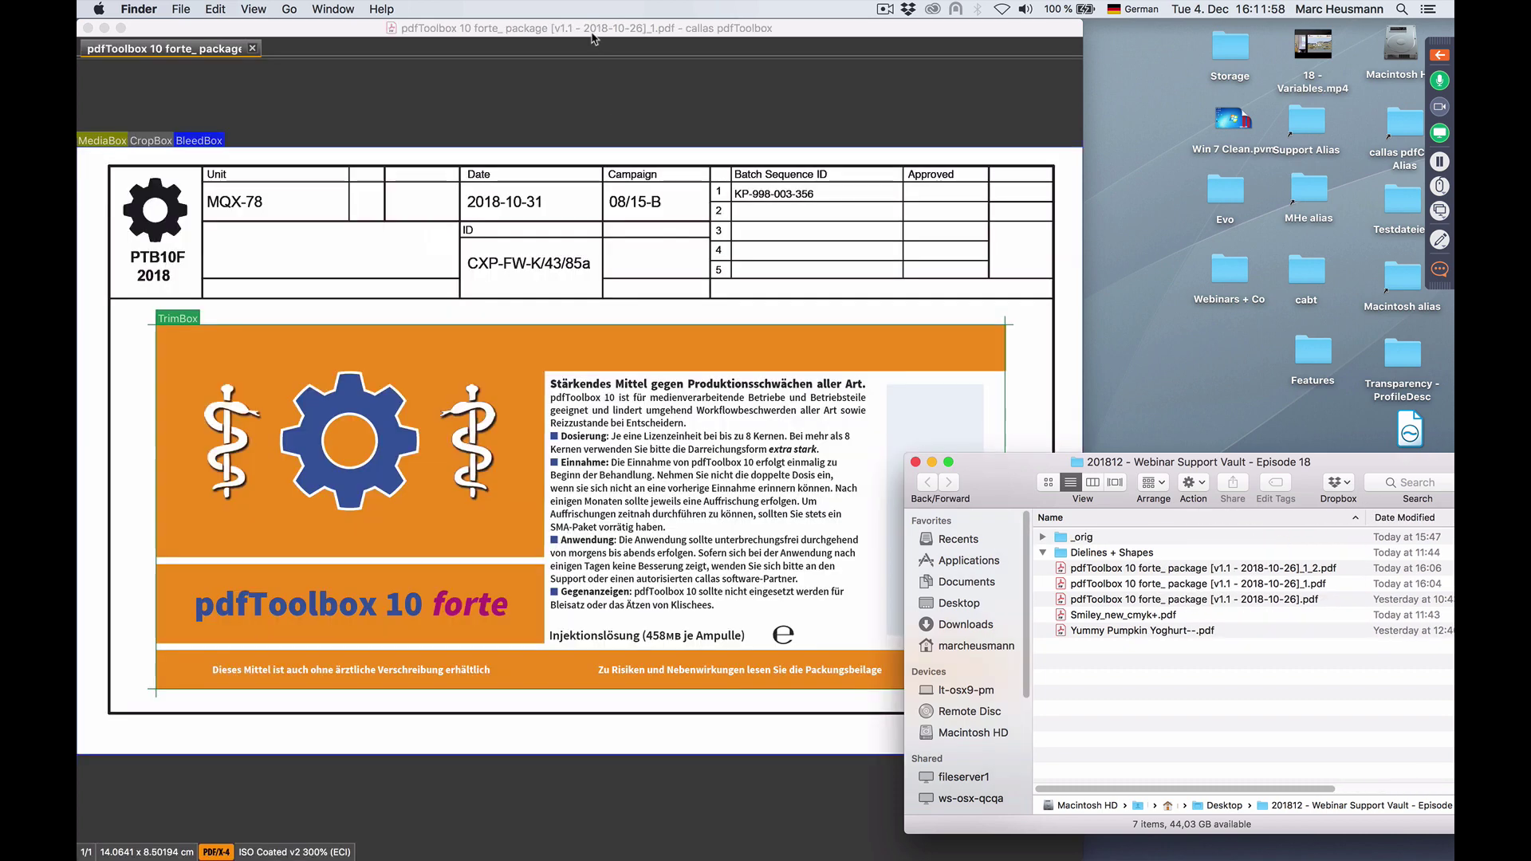
Run the fixup "02b Create Dieline with rounded corners from TrimBox" and save the result as "pdfToolbox 10 forte_ package [v1.1 - 2018-10-26]_1_2B.pdf"
left_click(592, 38)
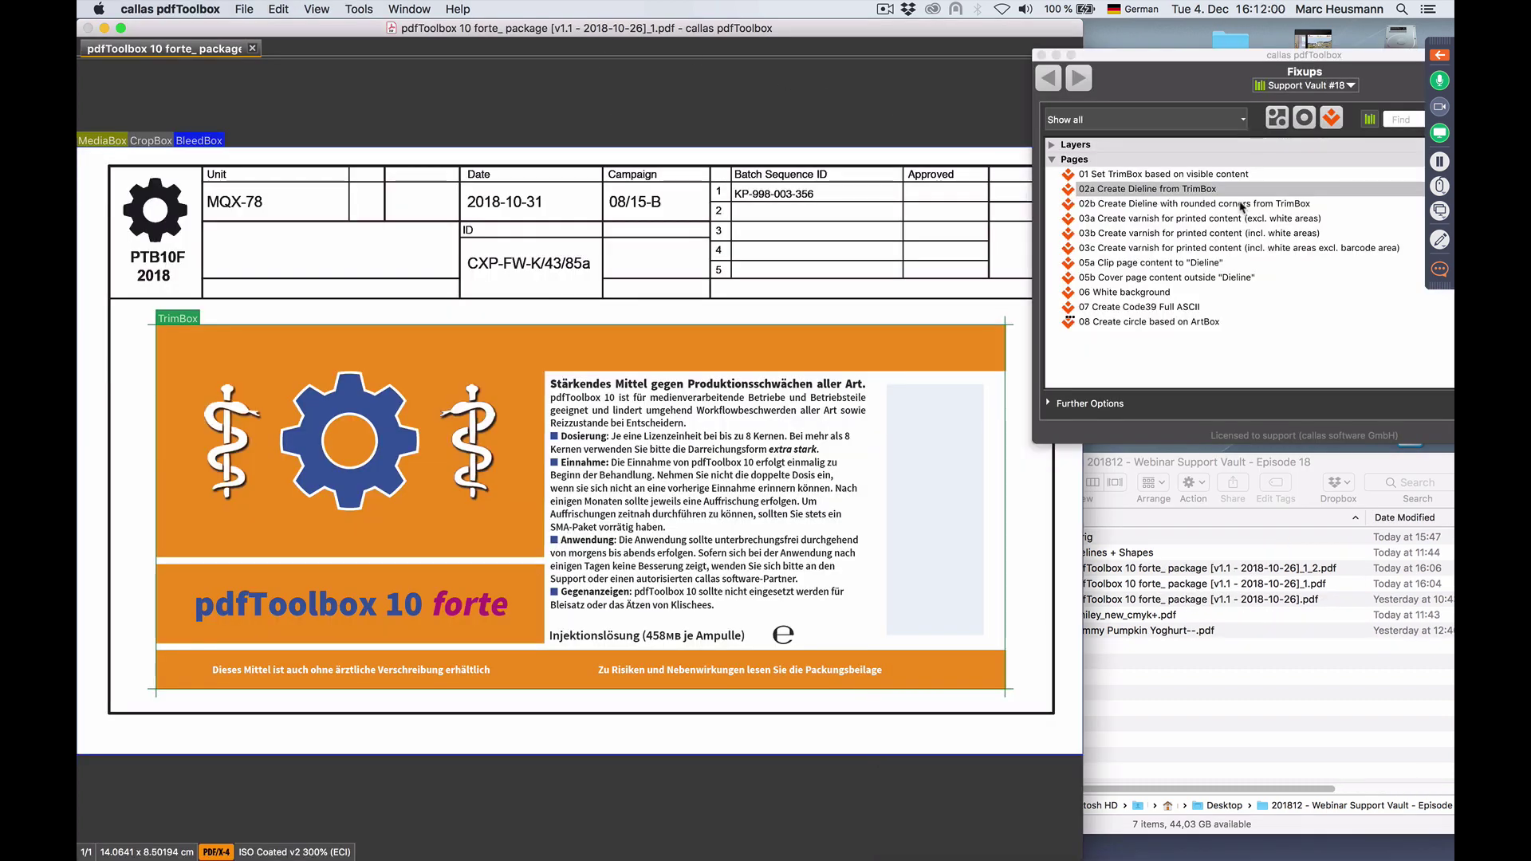
left_click(1242, 204)
left_click_drag(1275, 56, 1091, 44)
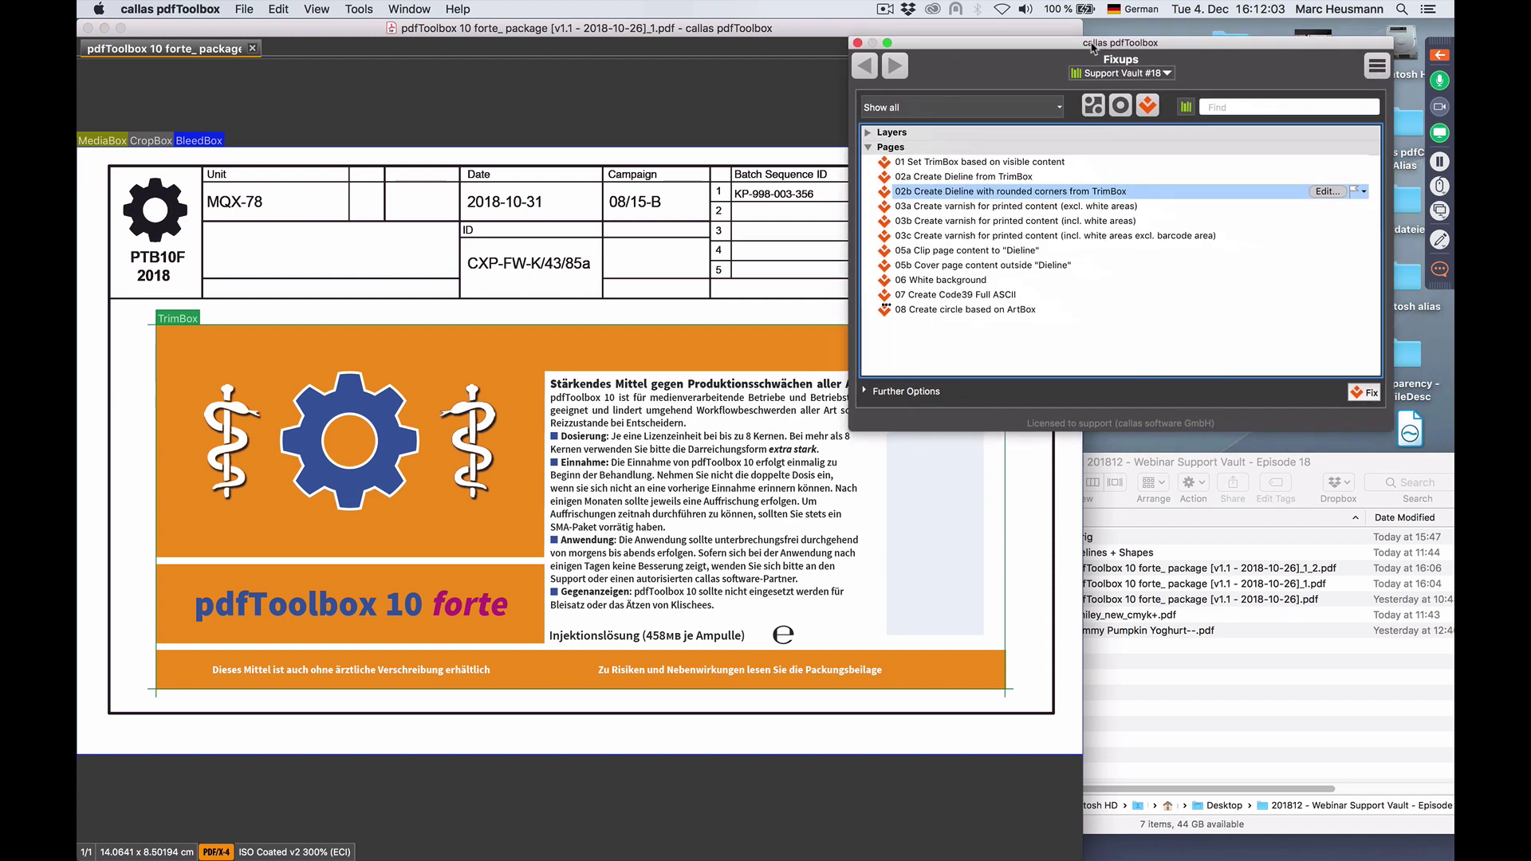
left_click(1372, 394)
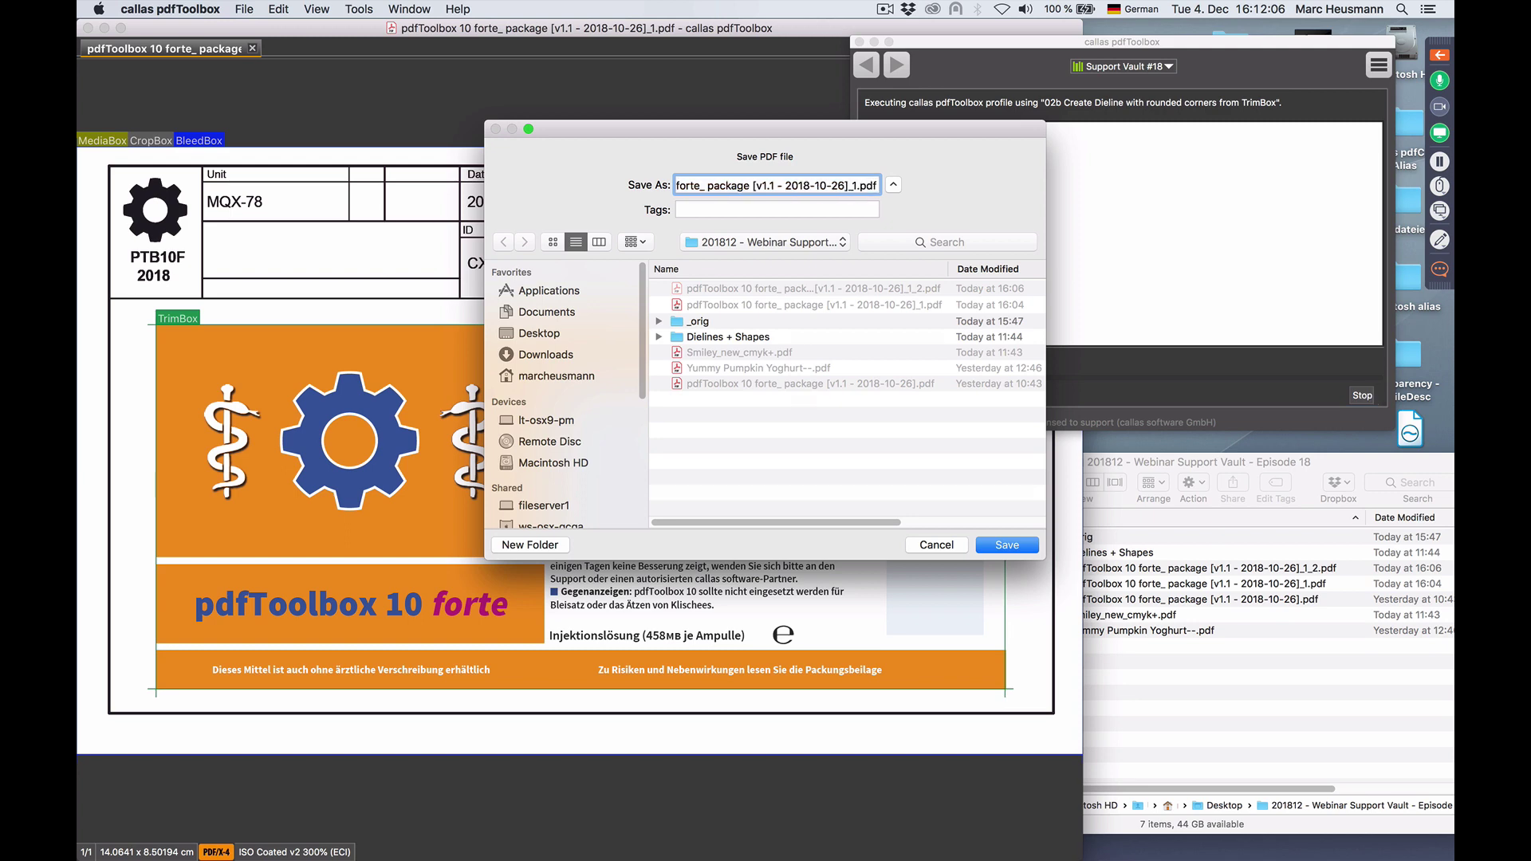
type("_")
key("BackSpace")
type("2B")
key("Return")
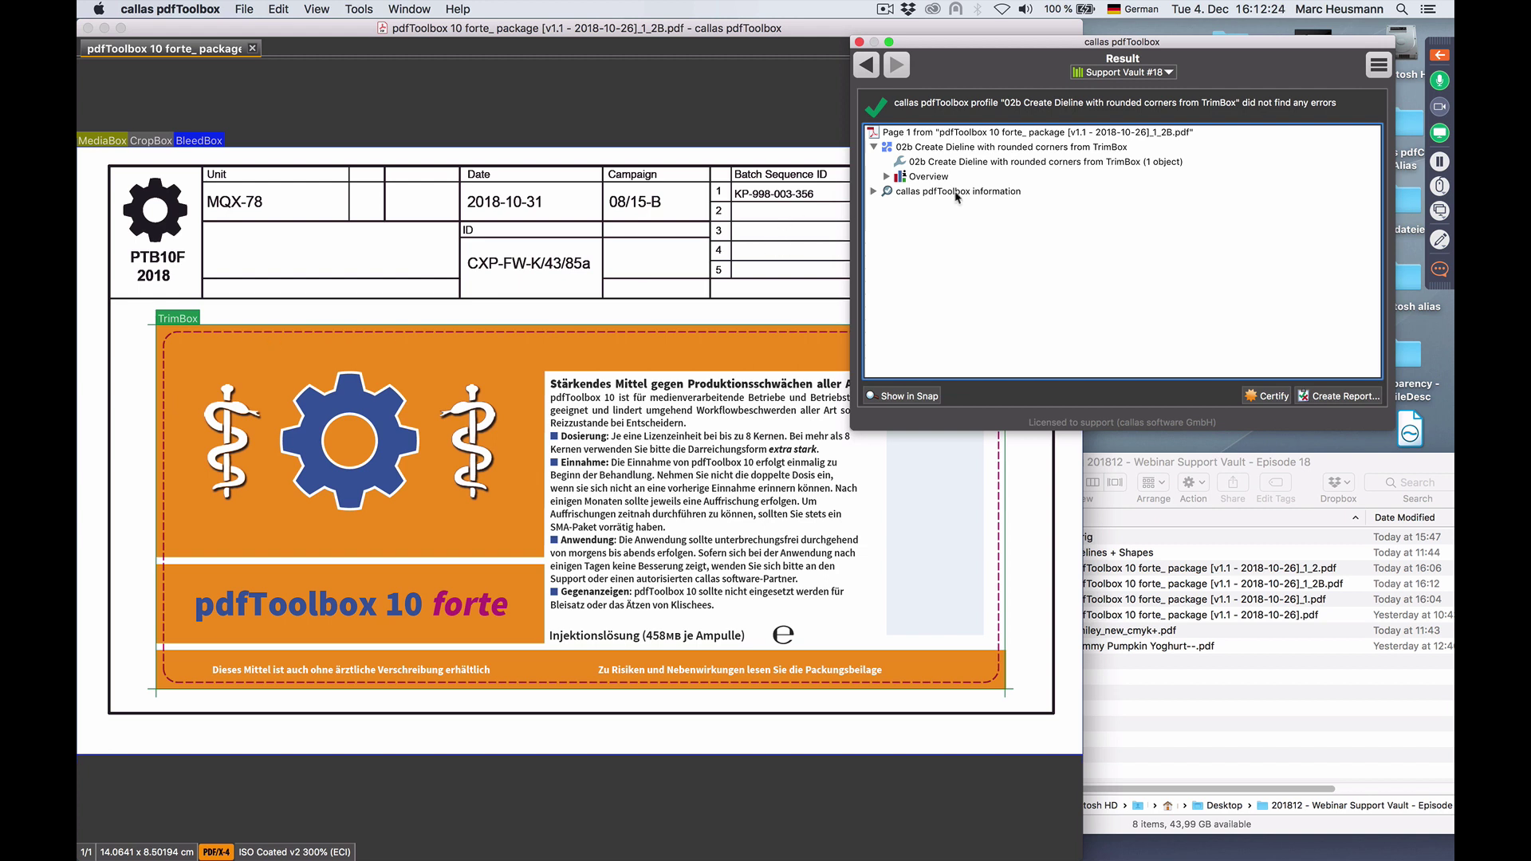
Open the 02b rounded-corner dieline fixup for editing and examine the size adjustment and rounded corner parameters of its TrimBox shape
left_click(869, 71)
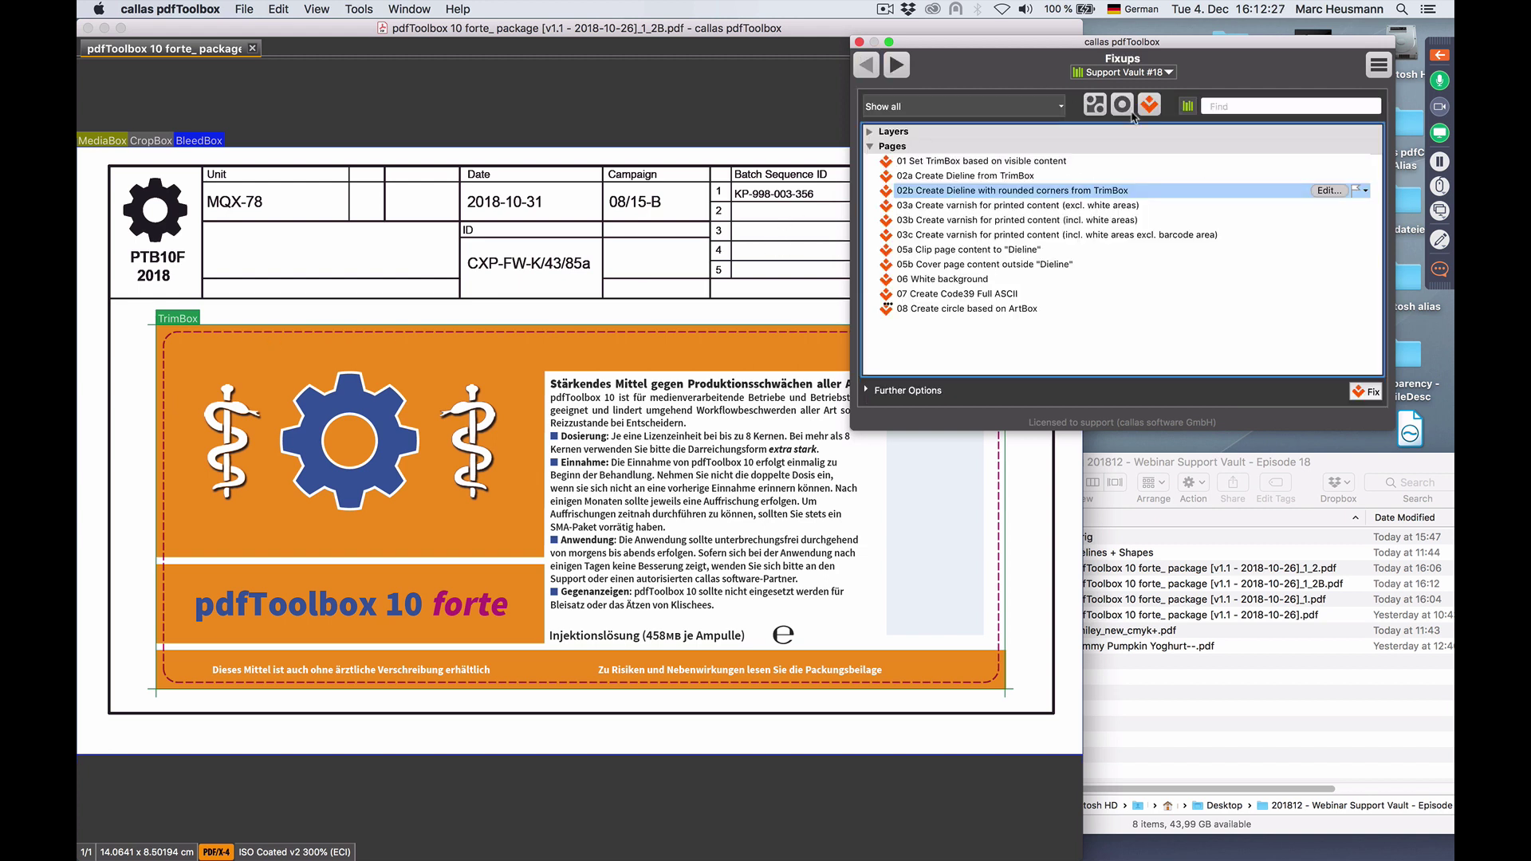
left_click(1327, 191)
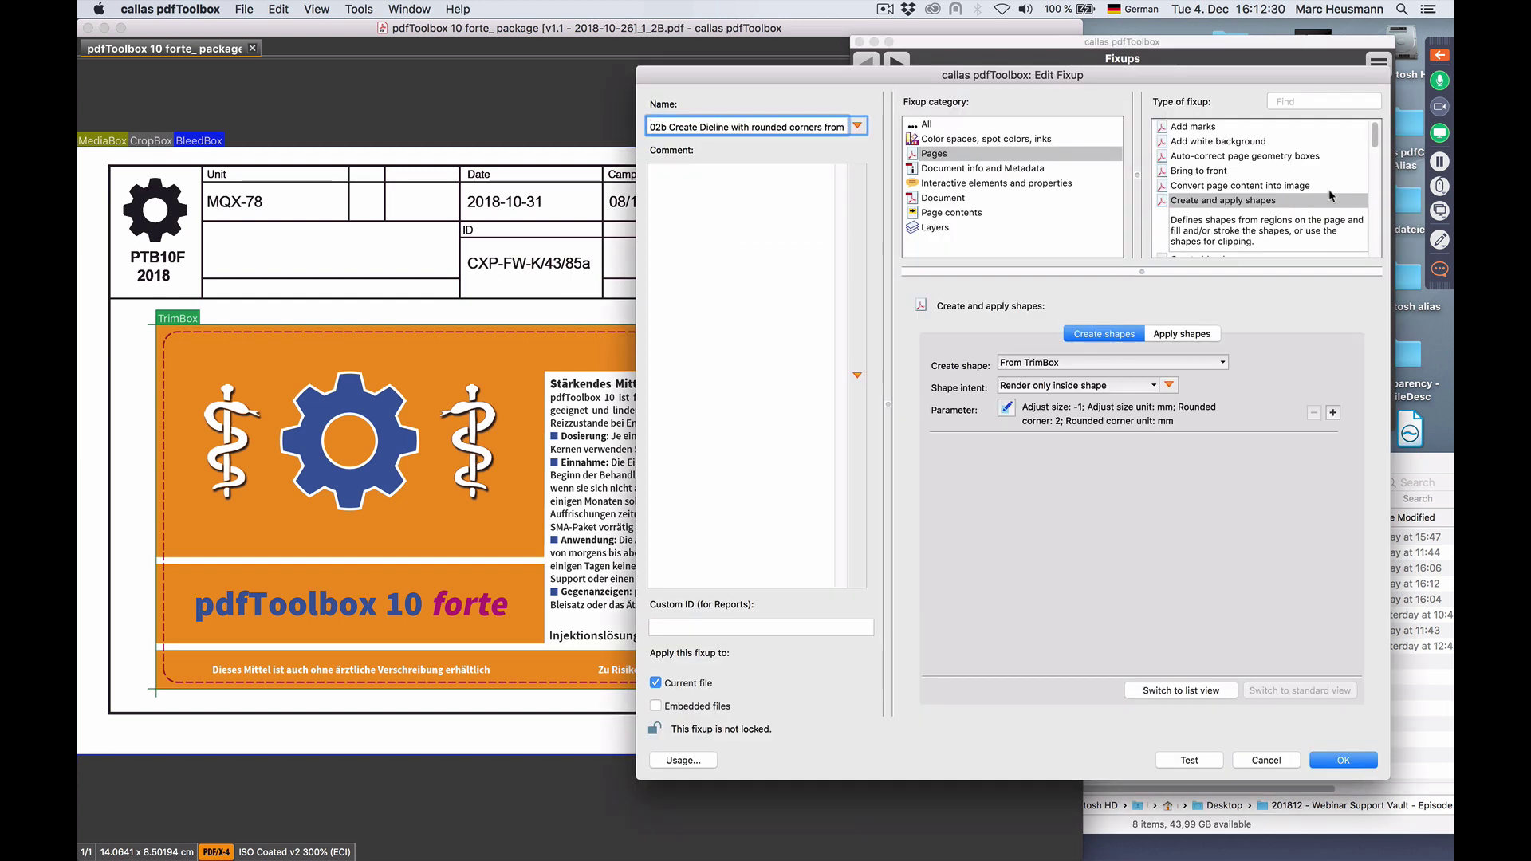
left_click(1004, 411)
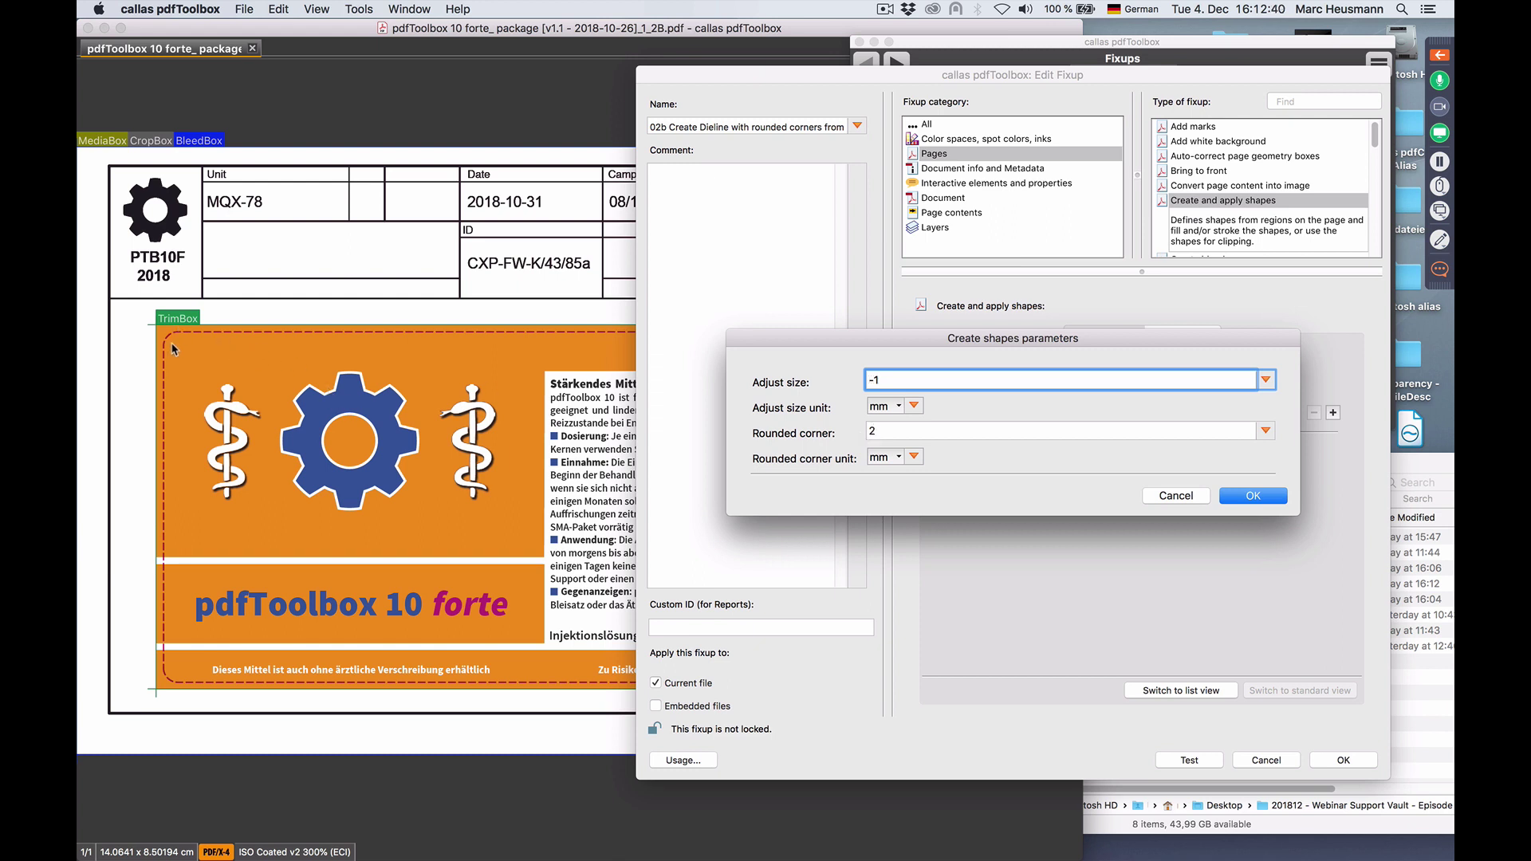
left_click(1182, 498)
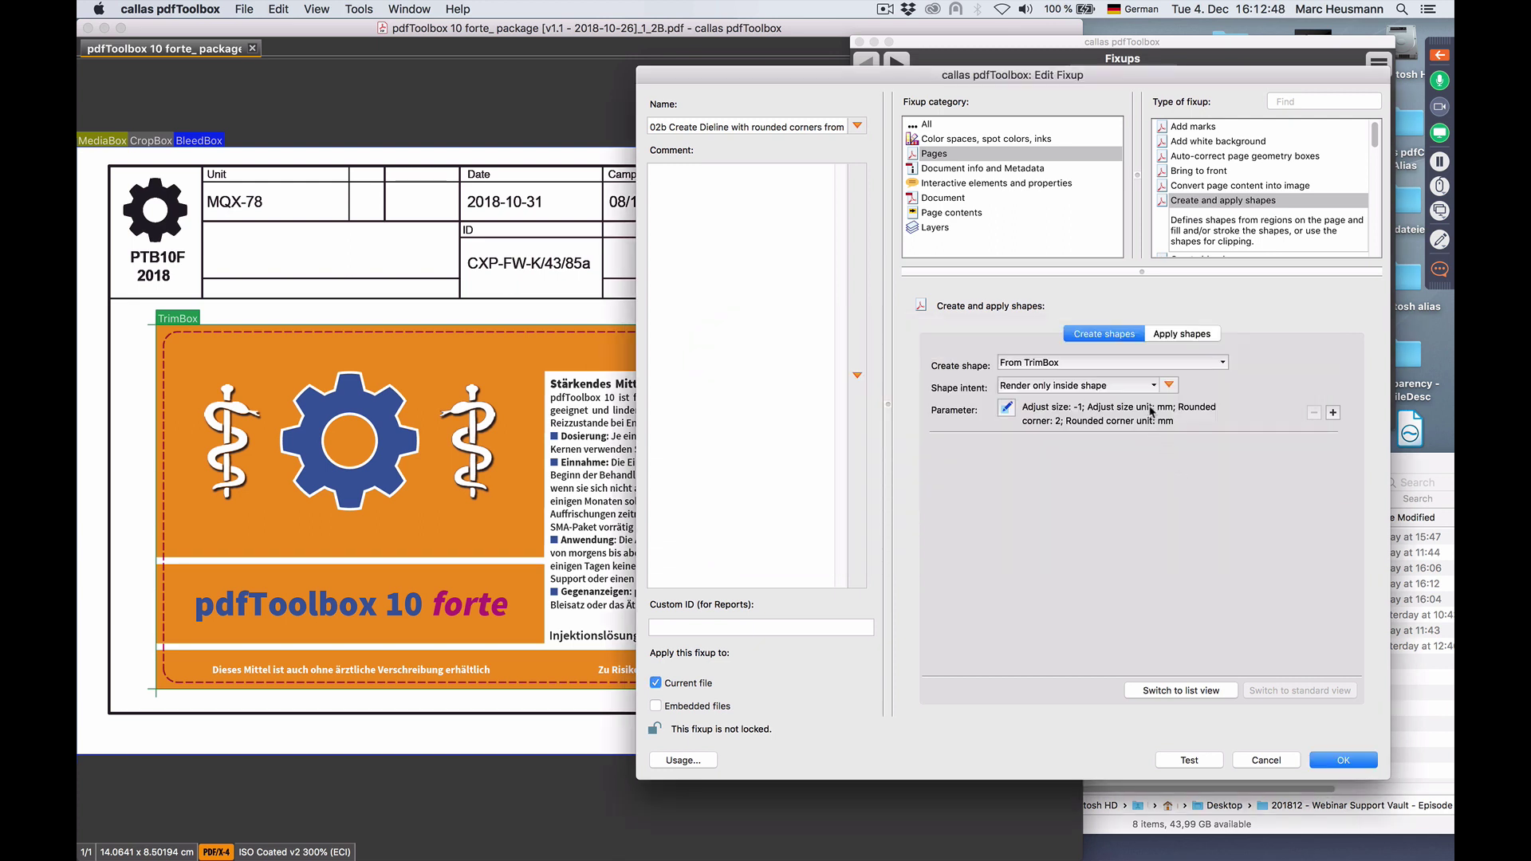
Examine the stroke, spot color, dash pattern and layer parameters the 02b fixup applies to its shape, and close the fixup without saving
left_click(1185, 336)
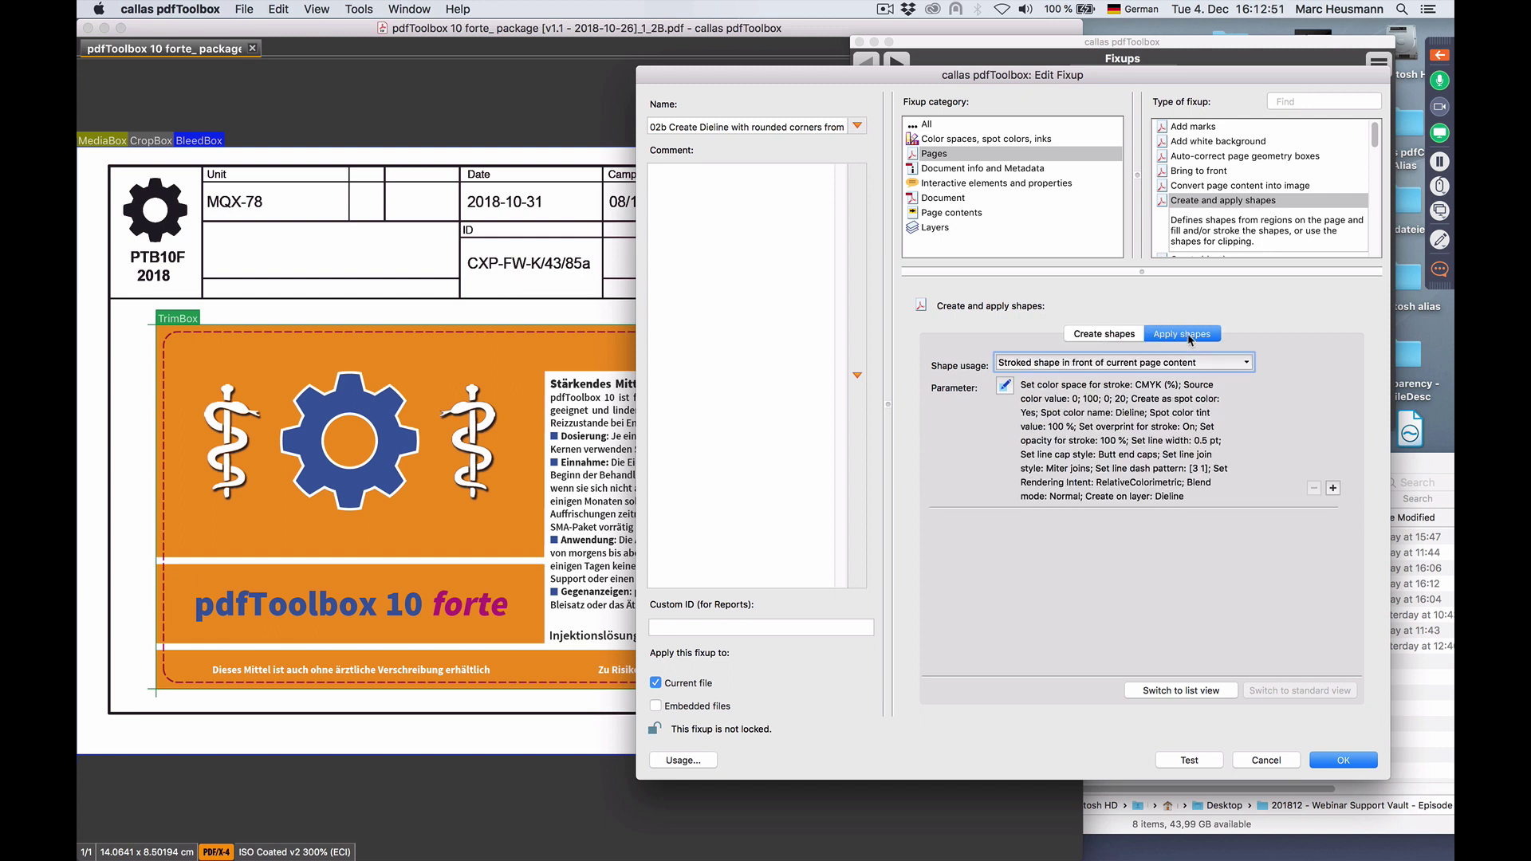
left_click(1005, 388)
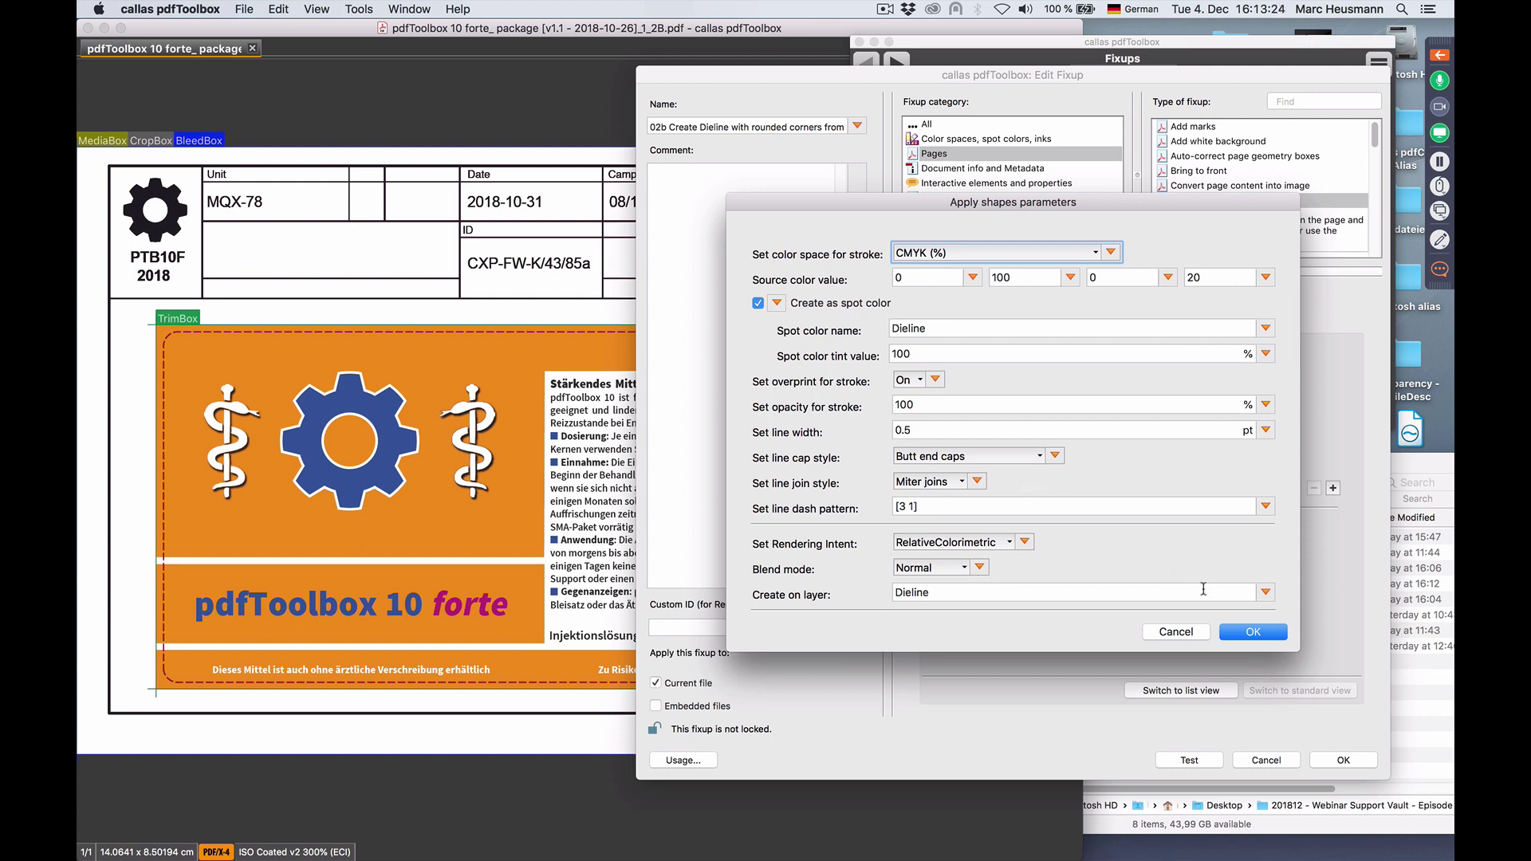
left_click(1192, 635)
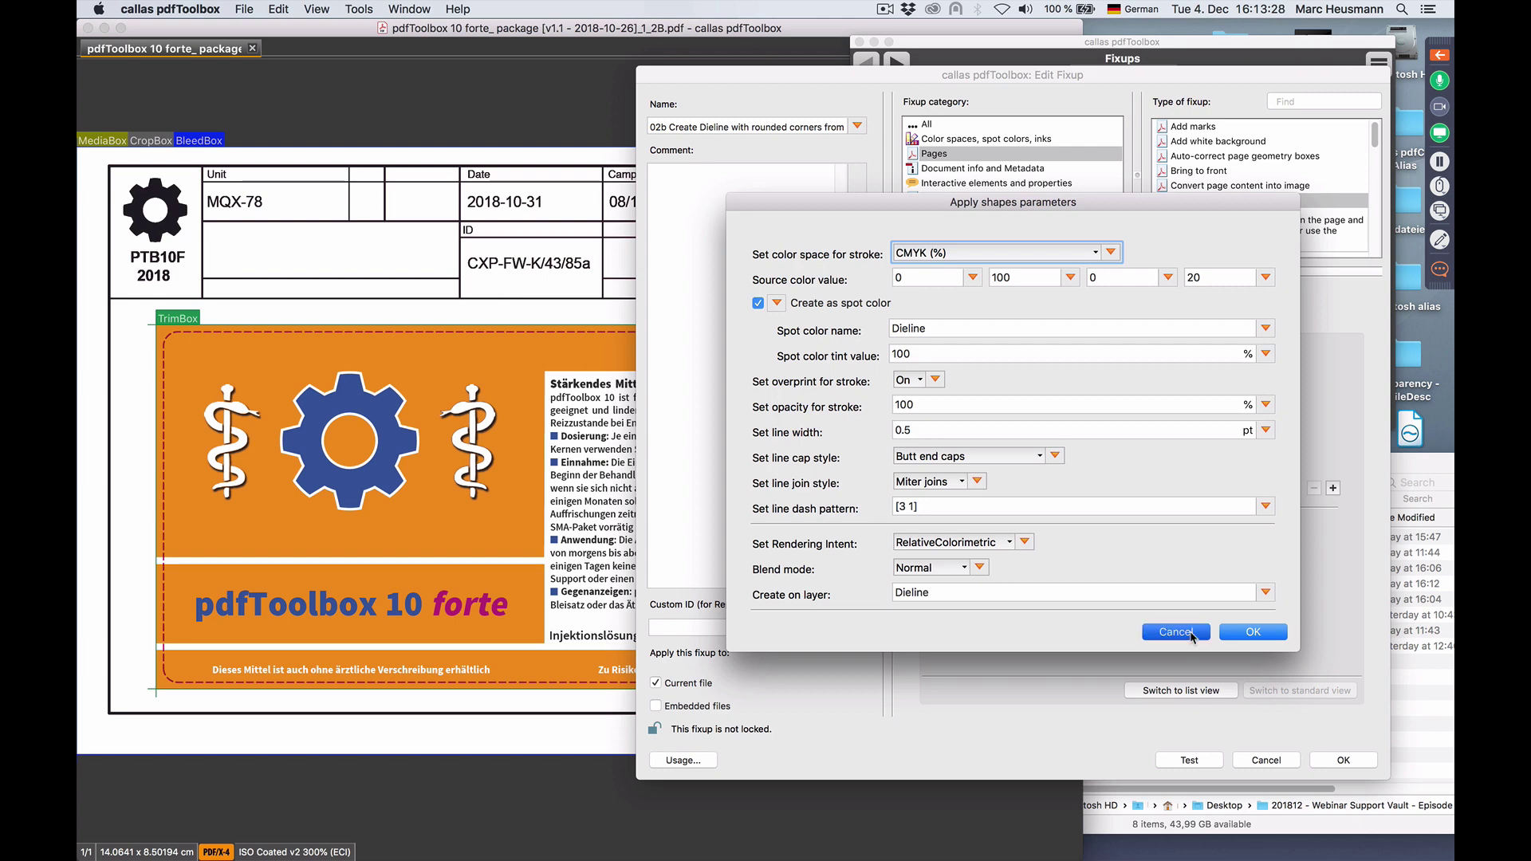
left_click(1266, 760)
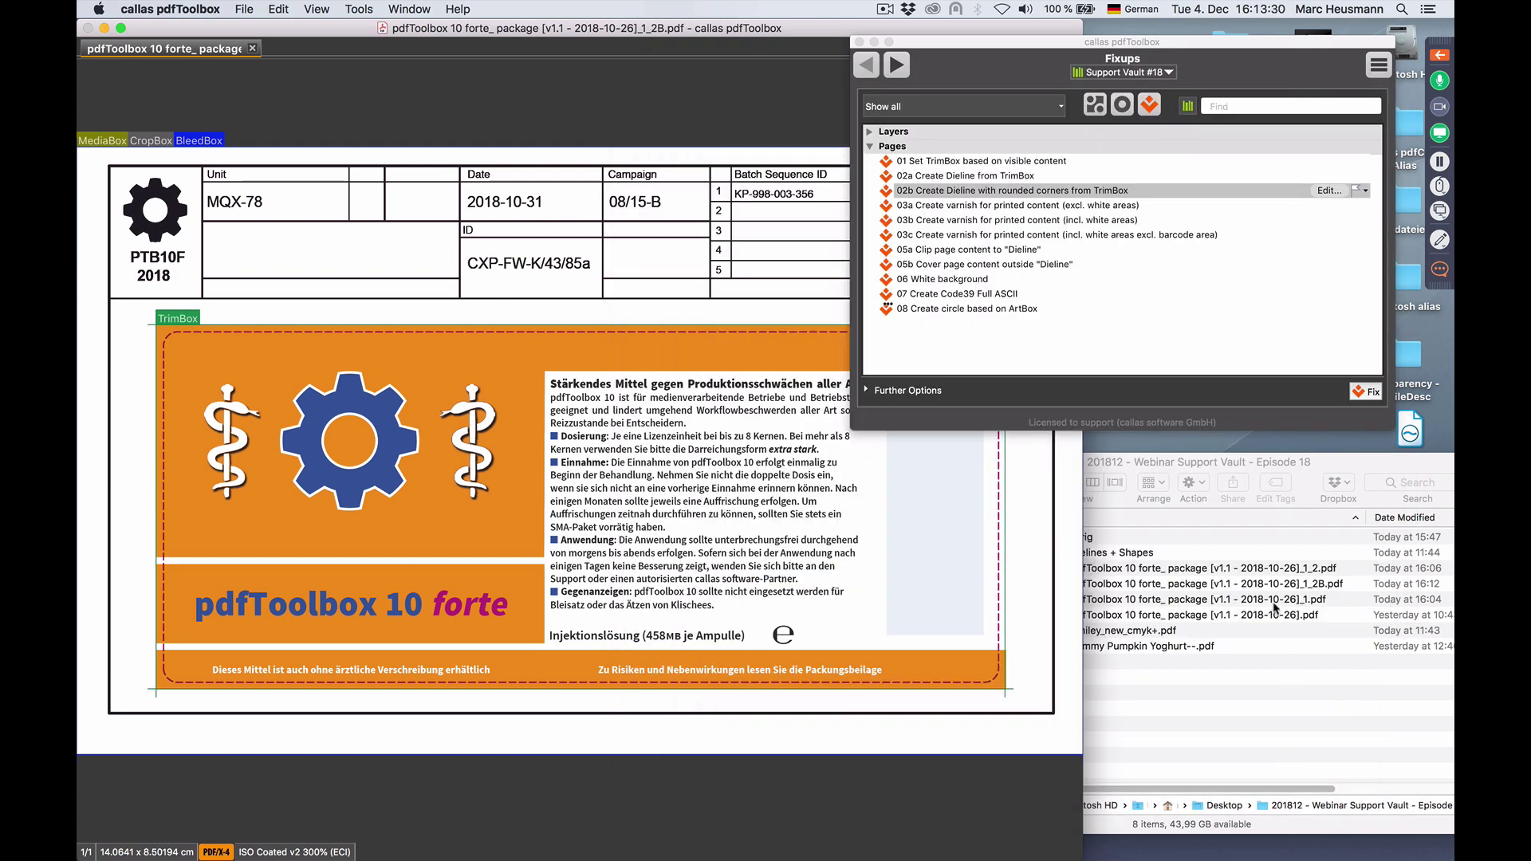
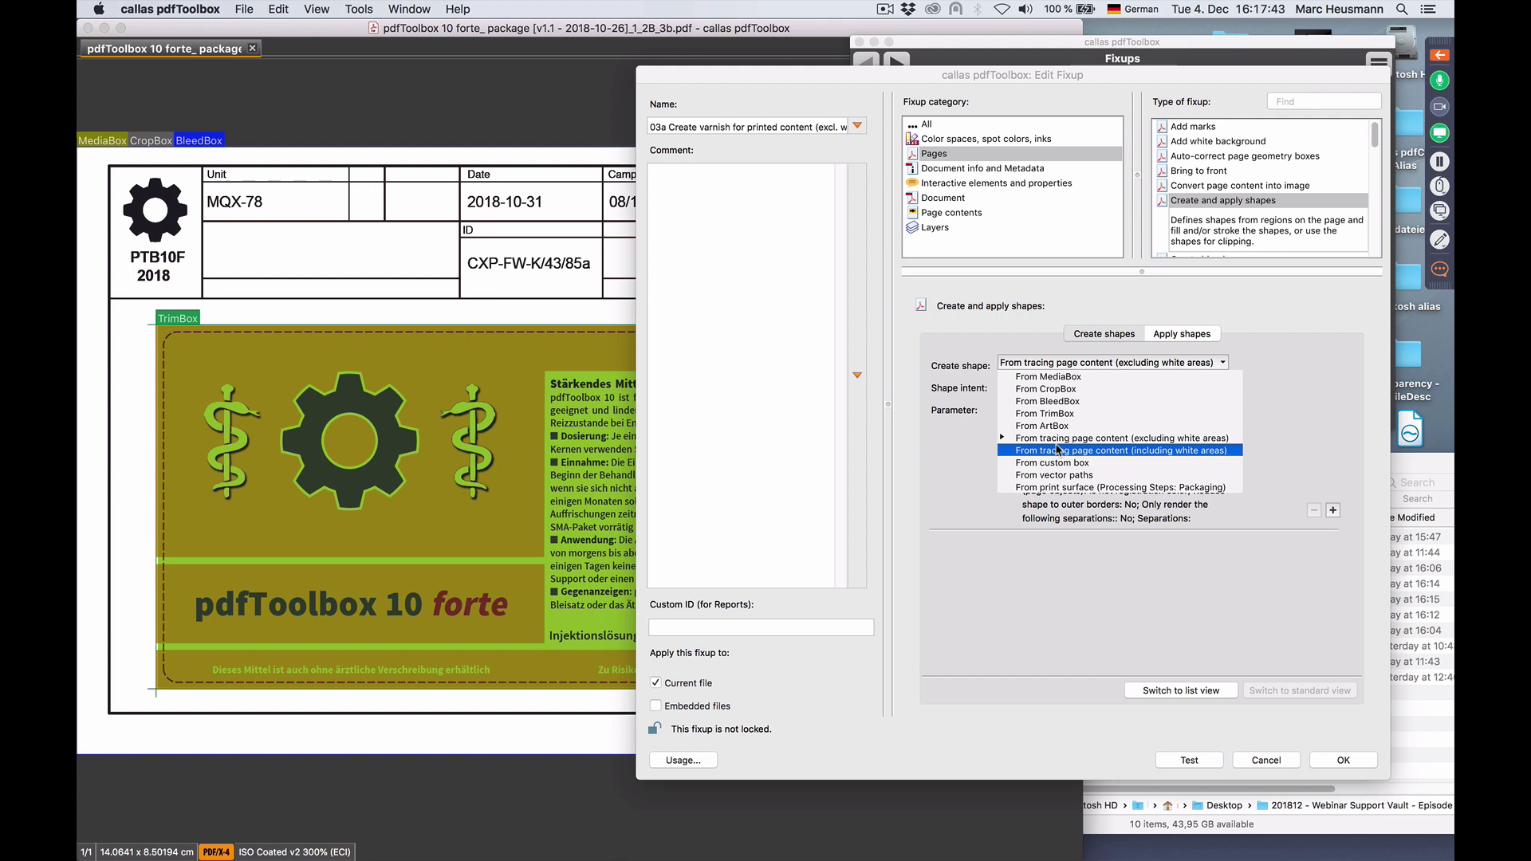
Review the shape source of the 03a varnish fixup and its fill, stroke and layer parameters for applying shapes, and close it without saving
left_click(1058, 450)
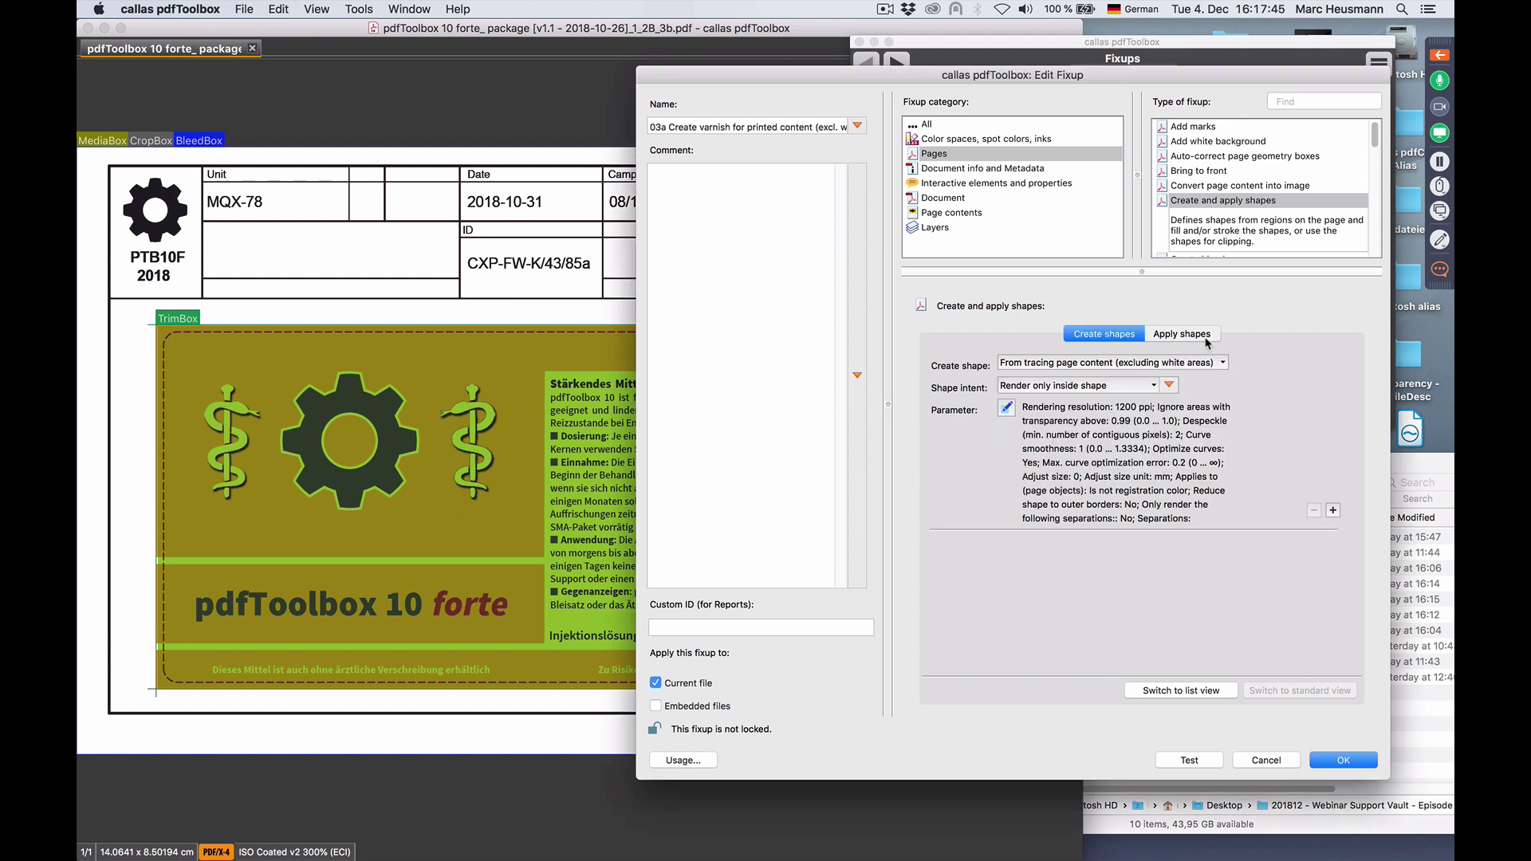
left_click(1204, 338)
left_click(1003, 389)
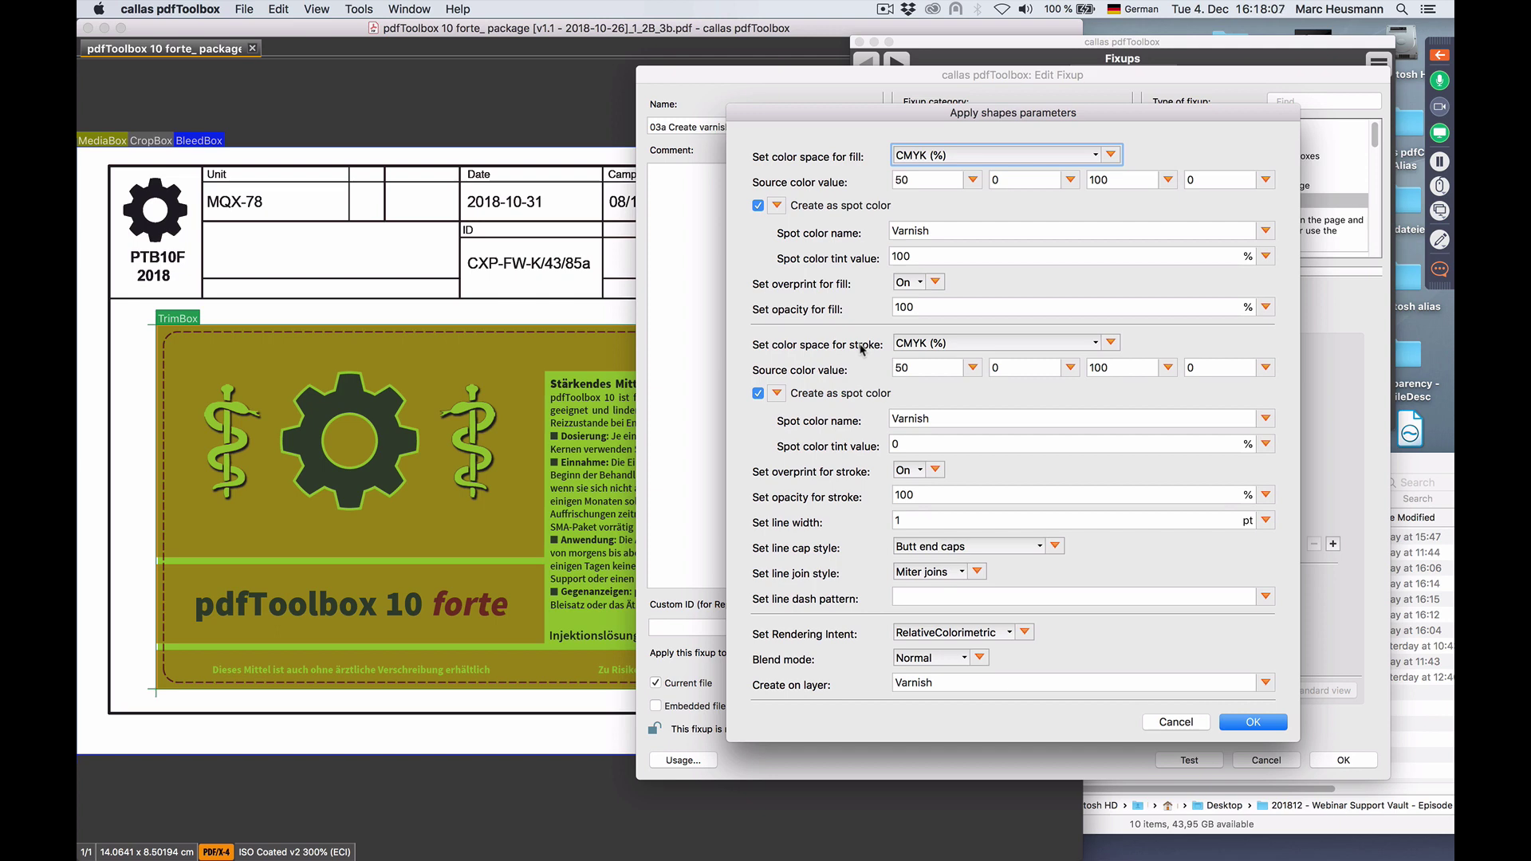
left_click(1185, 724)
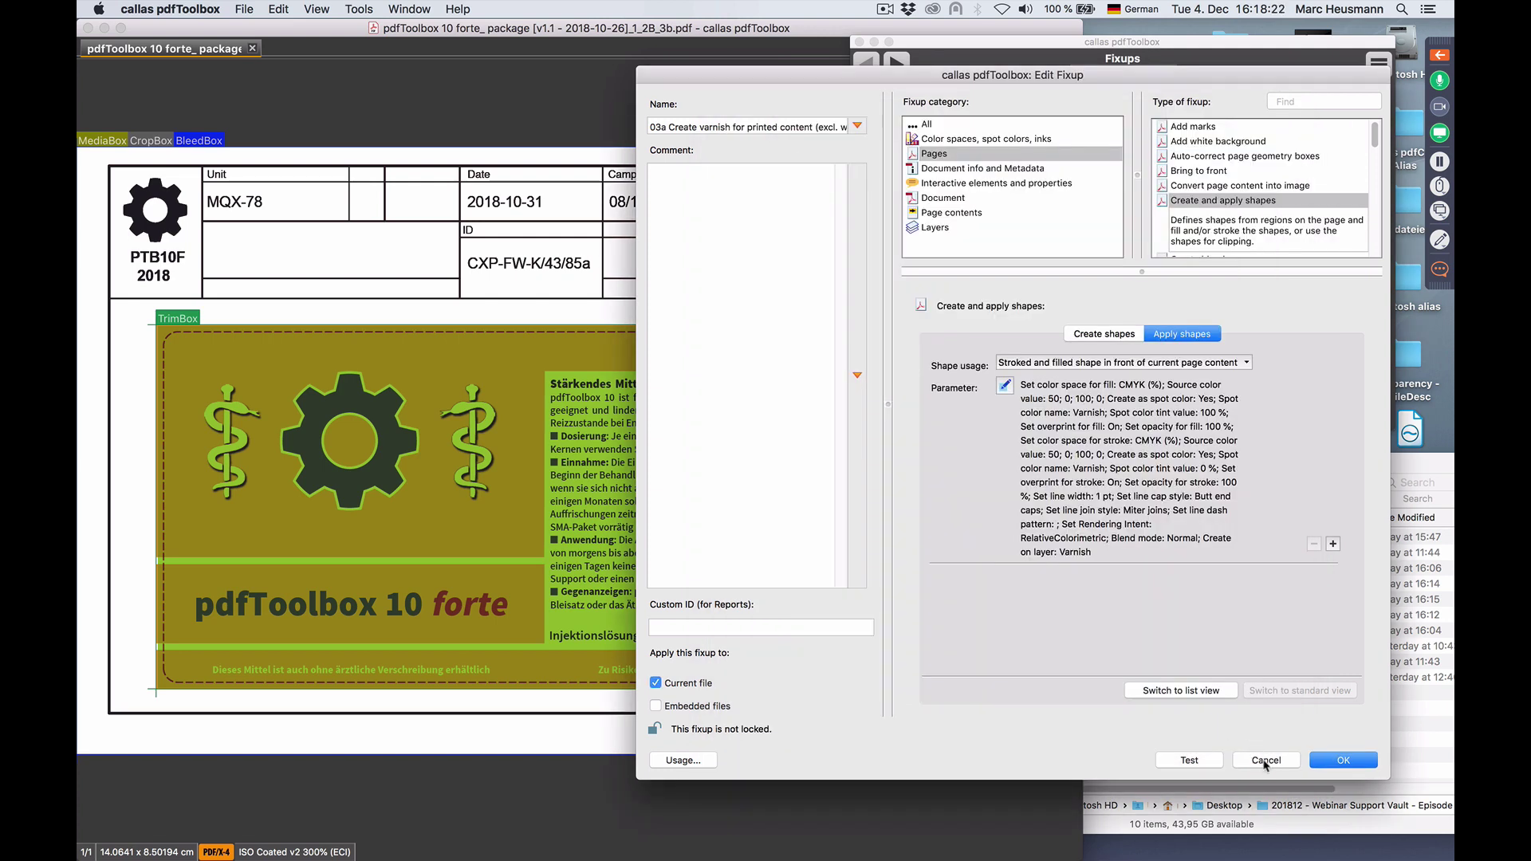
left_click(1265, 762)
left_click(1267, 761)
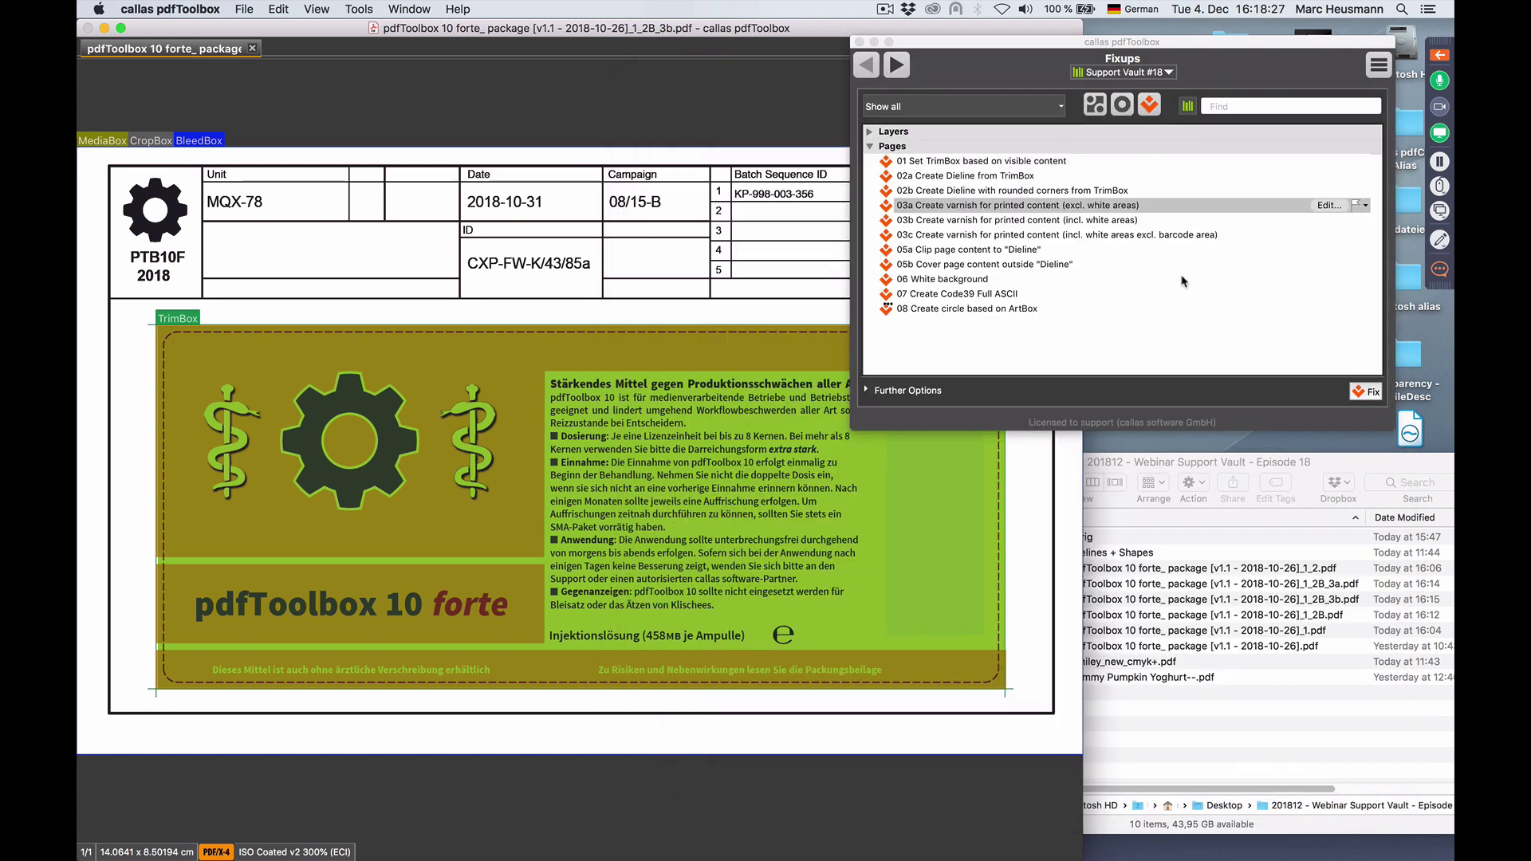
Select the 03c varnish fixup, close the current PDF and open "pdfToolbox 10 forte_ package [v1.1 - 2018-10-26]_1_2B.pdf" from the Finder folder
left_click(1149, 236)
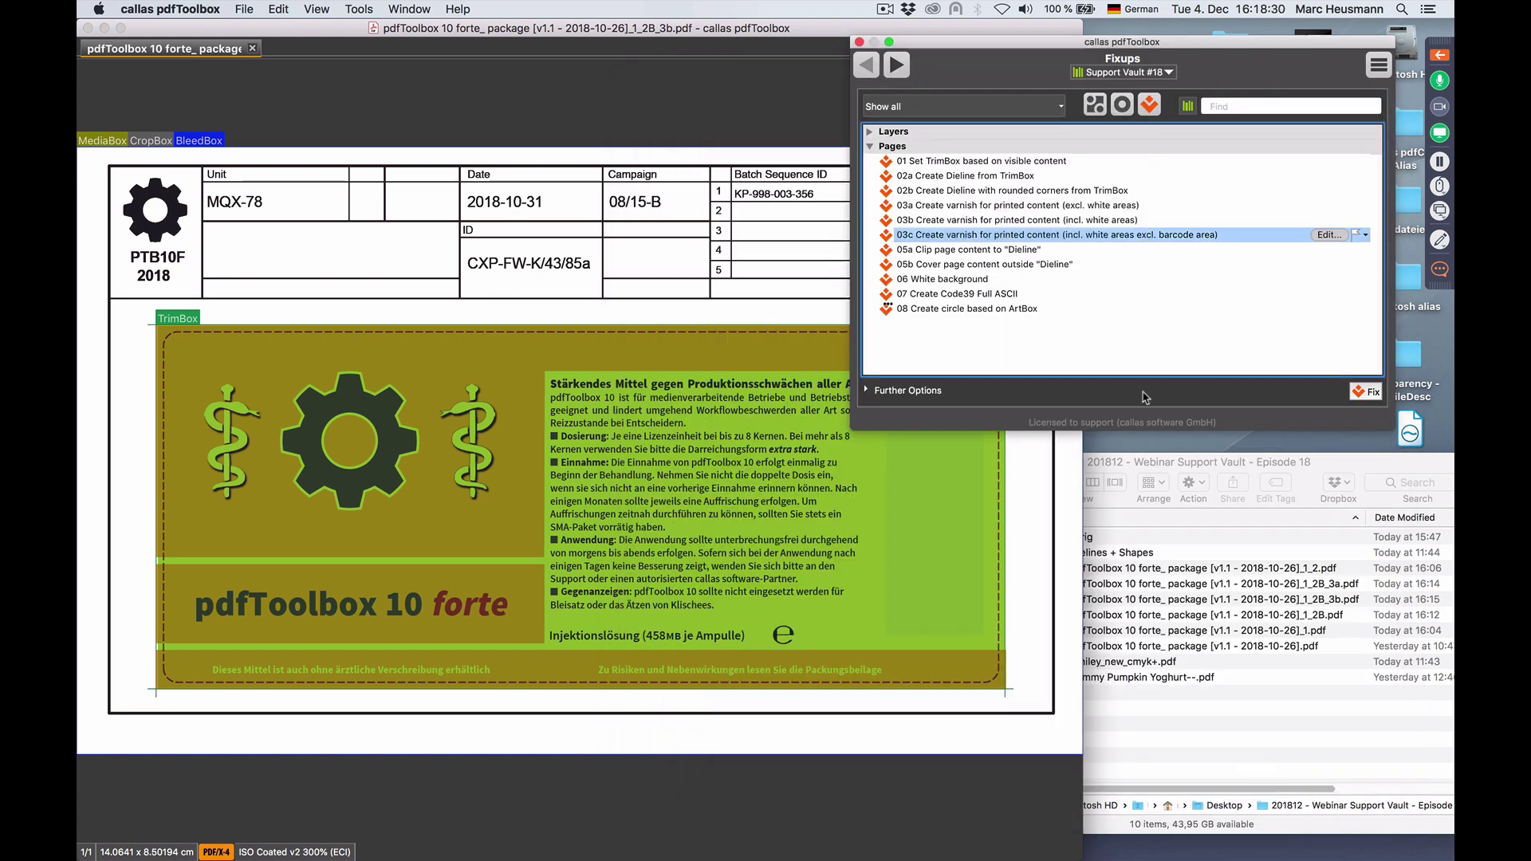
left_click(253, 50)
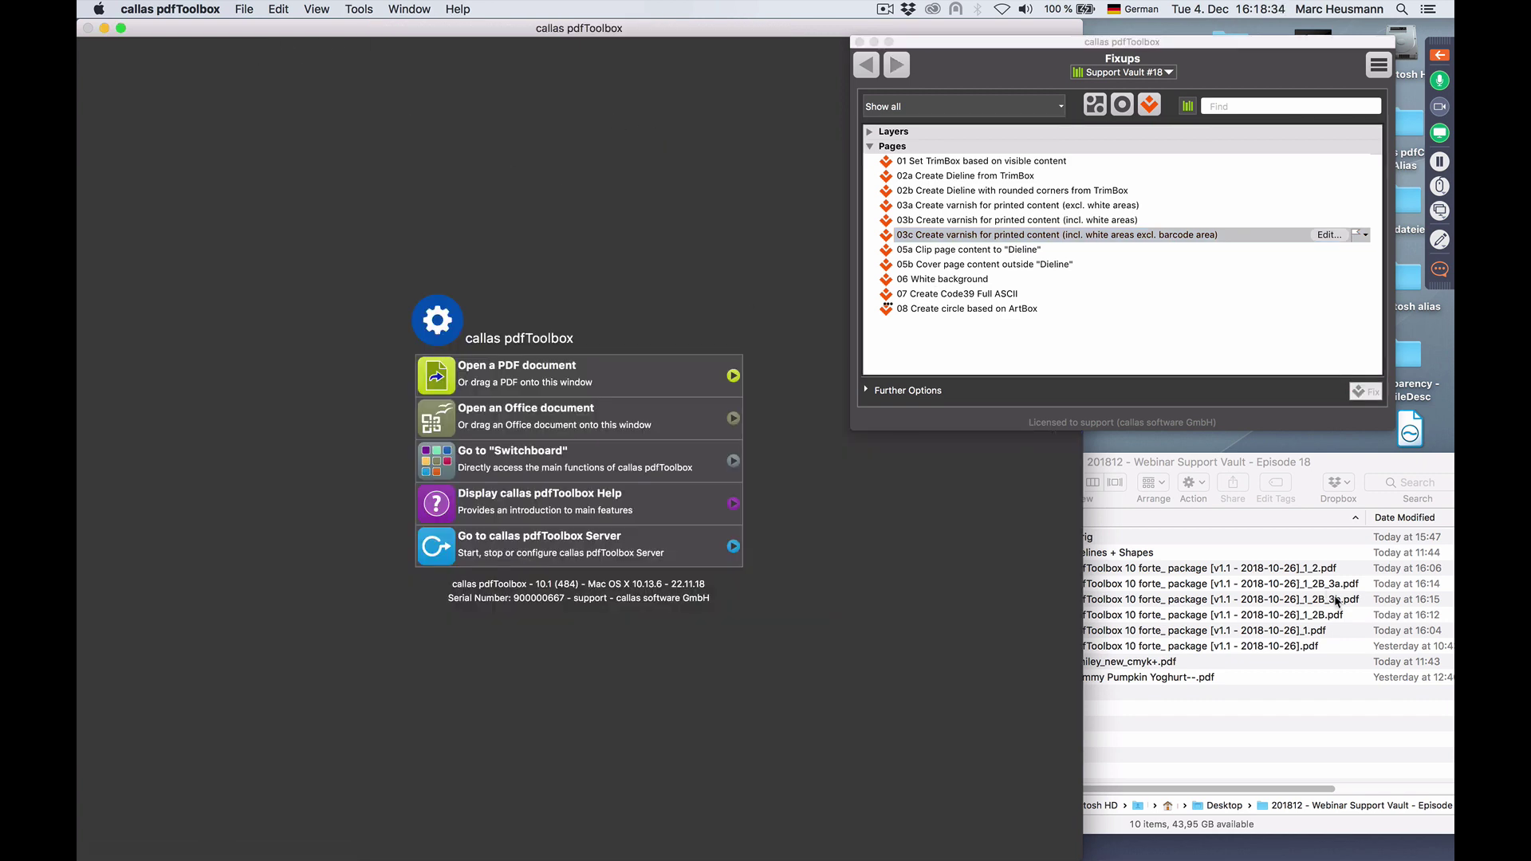
left_click_drag(1327, 616, 589, 208)
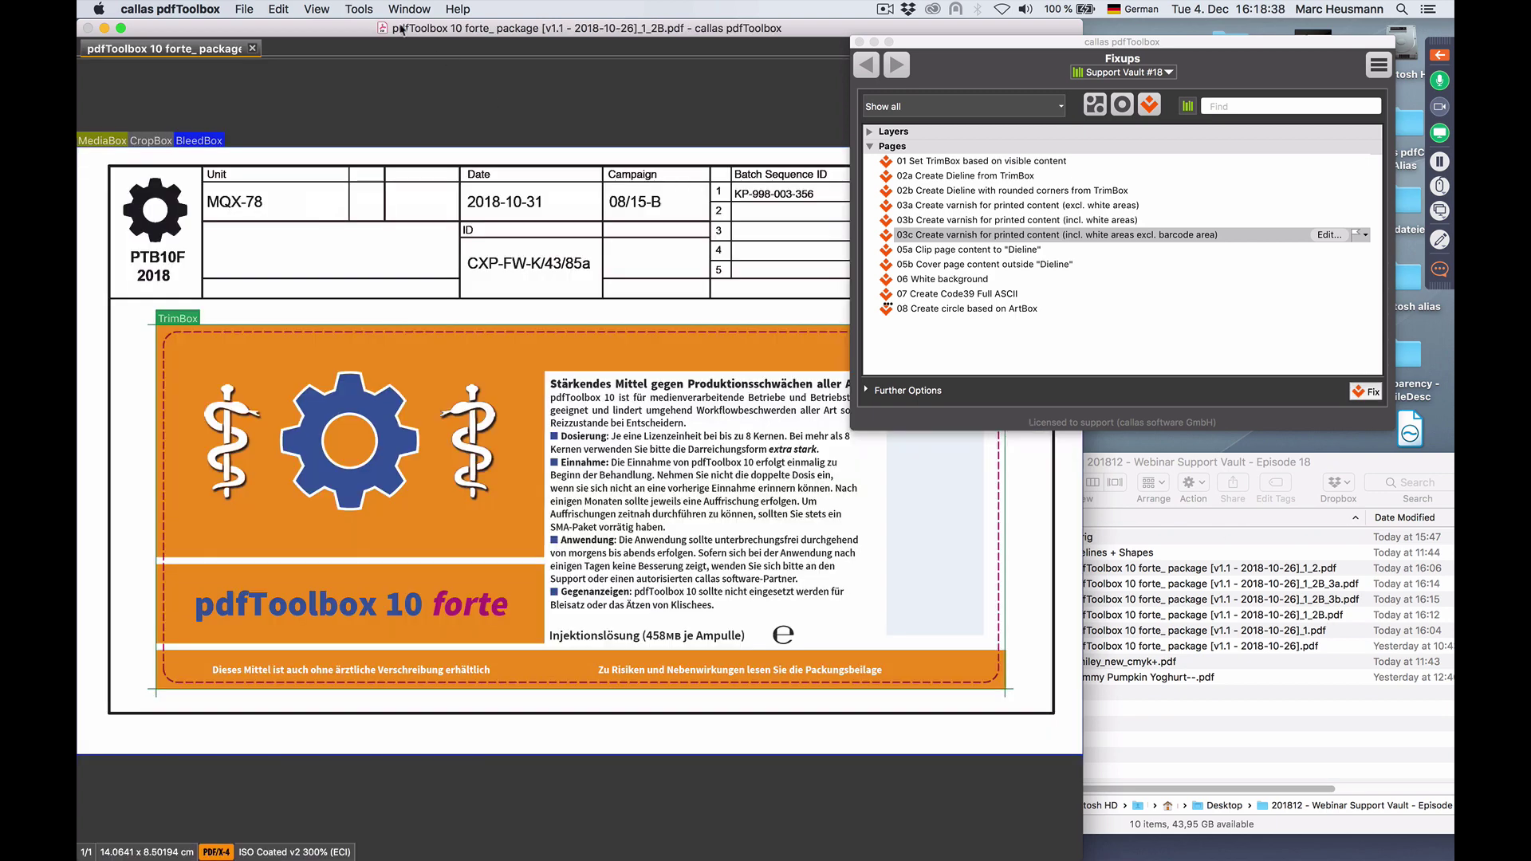
Visualize the page's individual separations and switch the view to Regular page view to check the list of inks
left_click(360, 10)
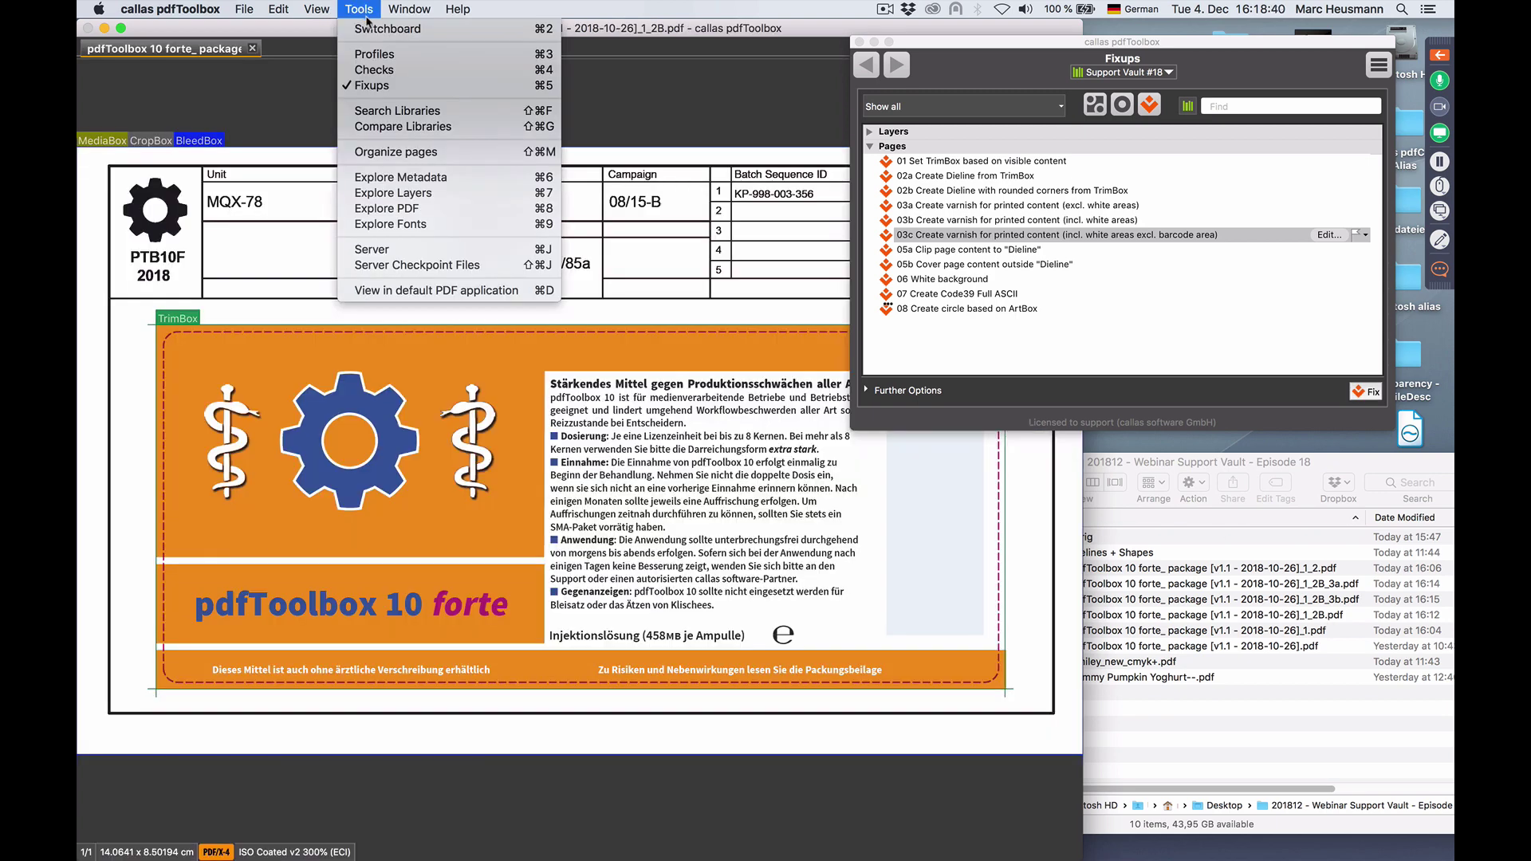
mouse_move(392, 6)
mouse_move(316, 9)
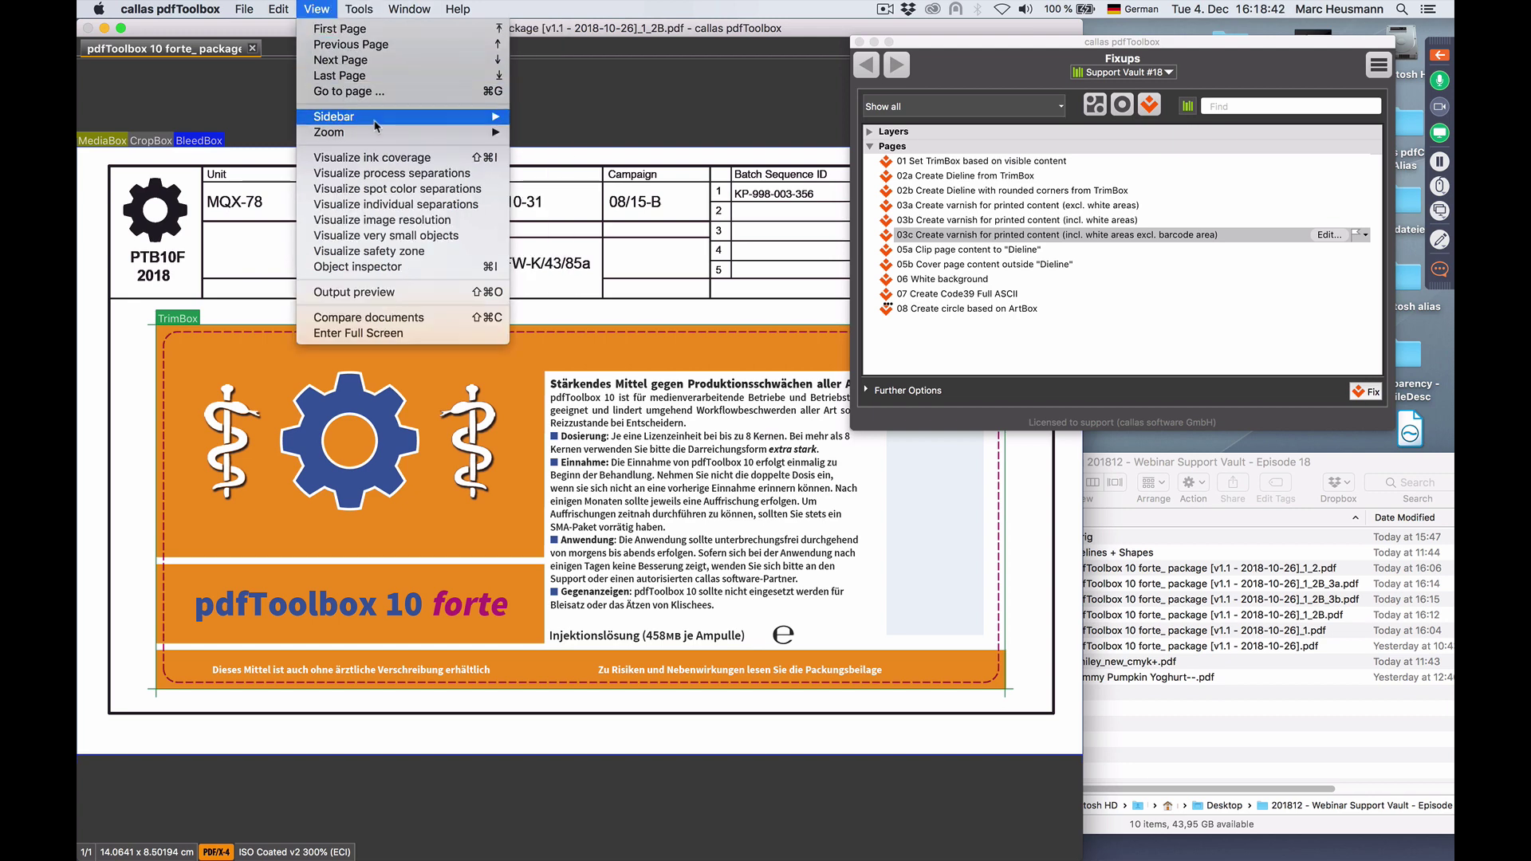
left_click(404, 204)
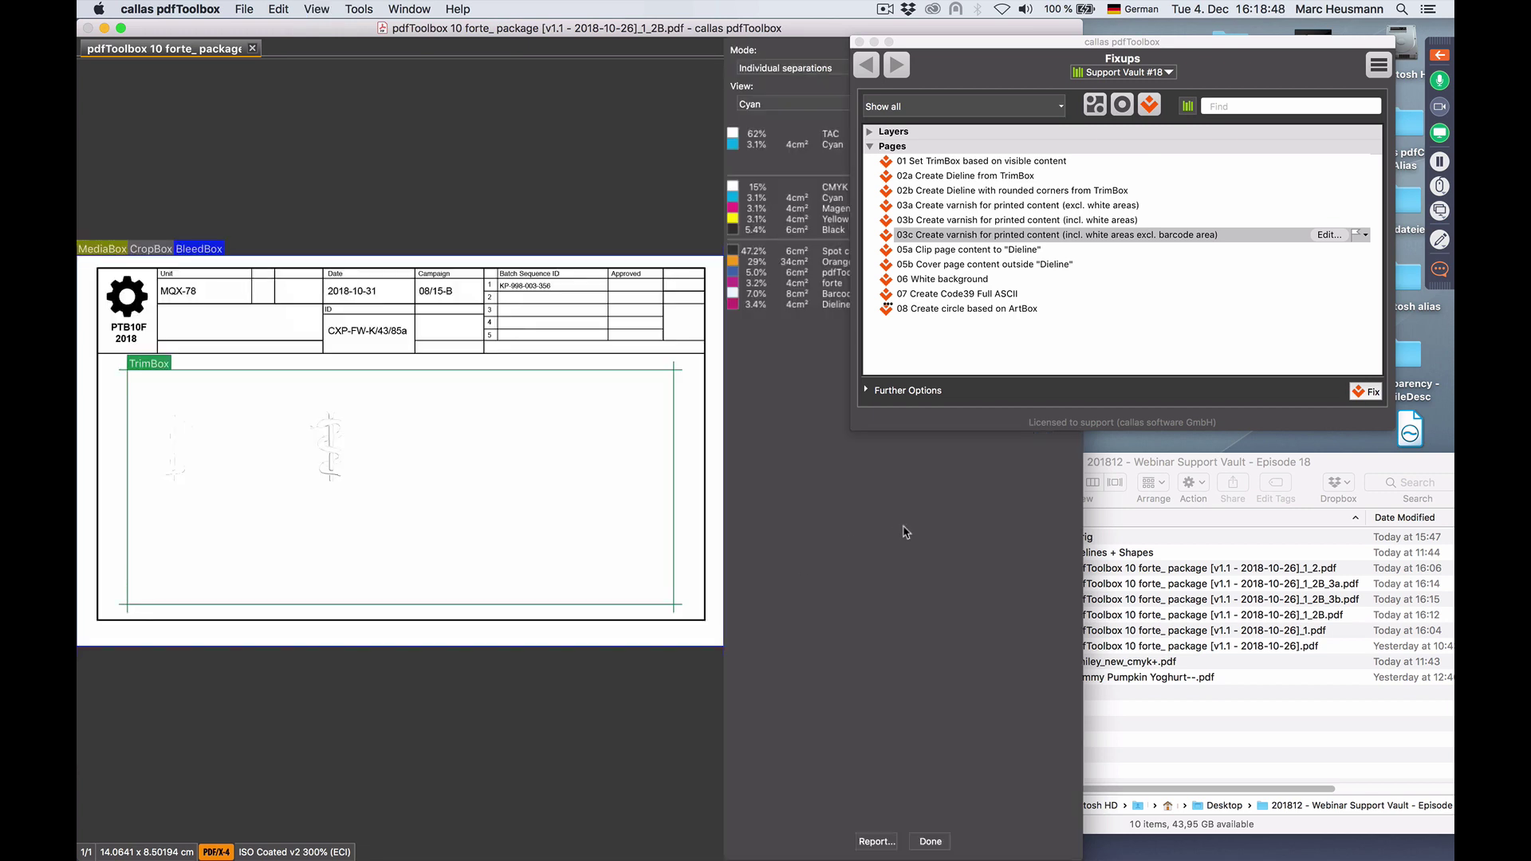
left_click(797, 73)
left_click(734, 108)
left_click(755, 105)
left_click(813, 242)
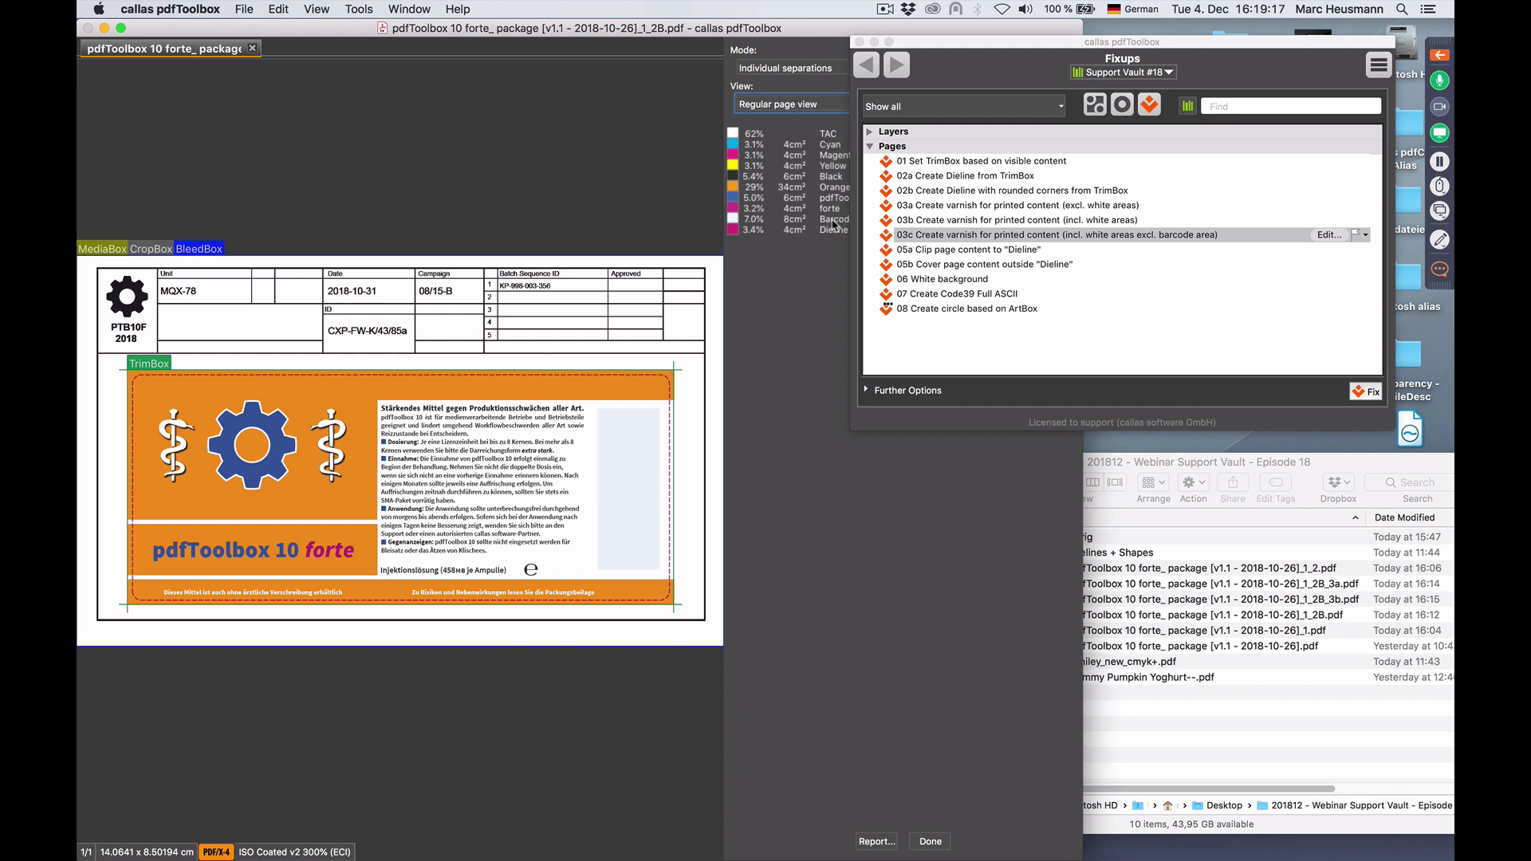
Inspect the Barcode area separation alone and return to the normal page display
left_click(801, 112)
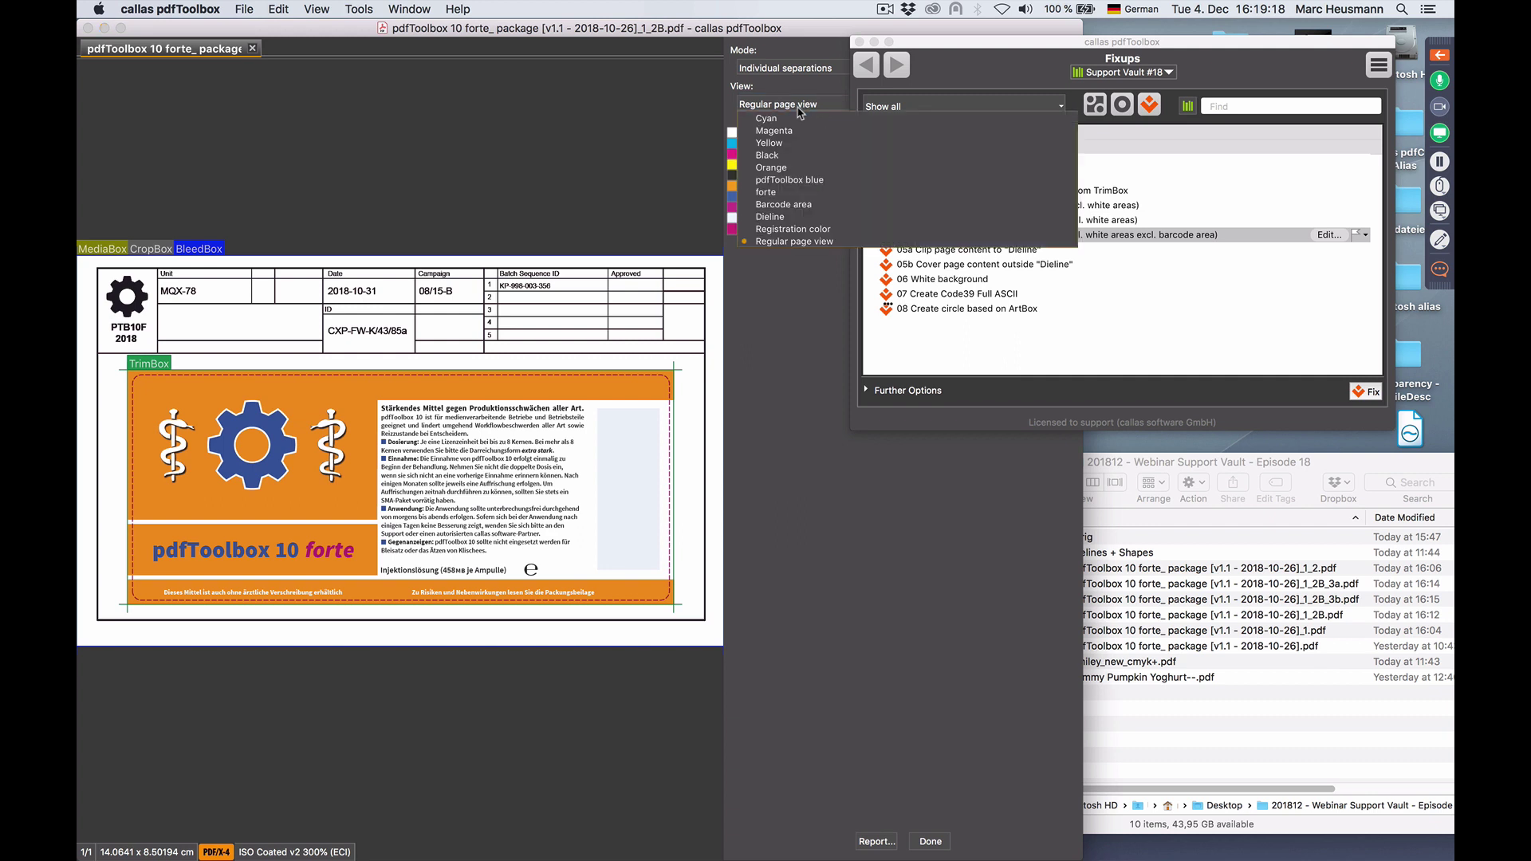
left_click(797, 212)
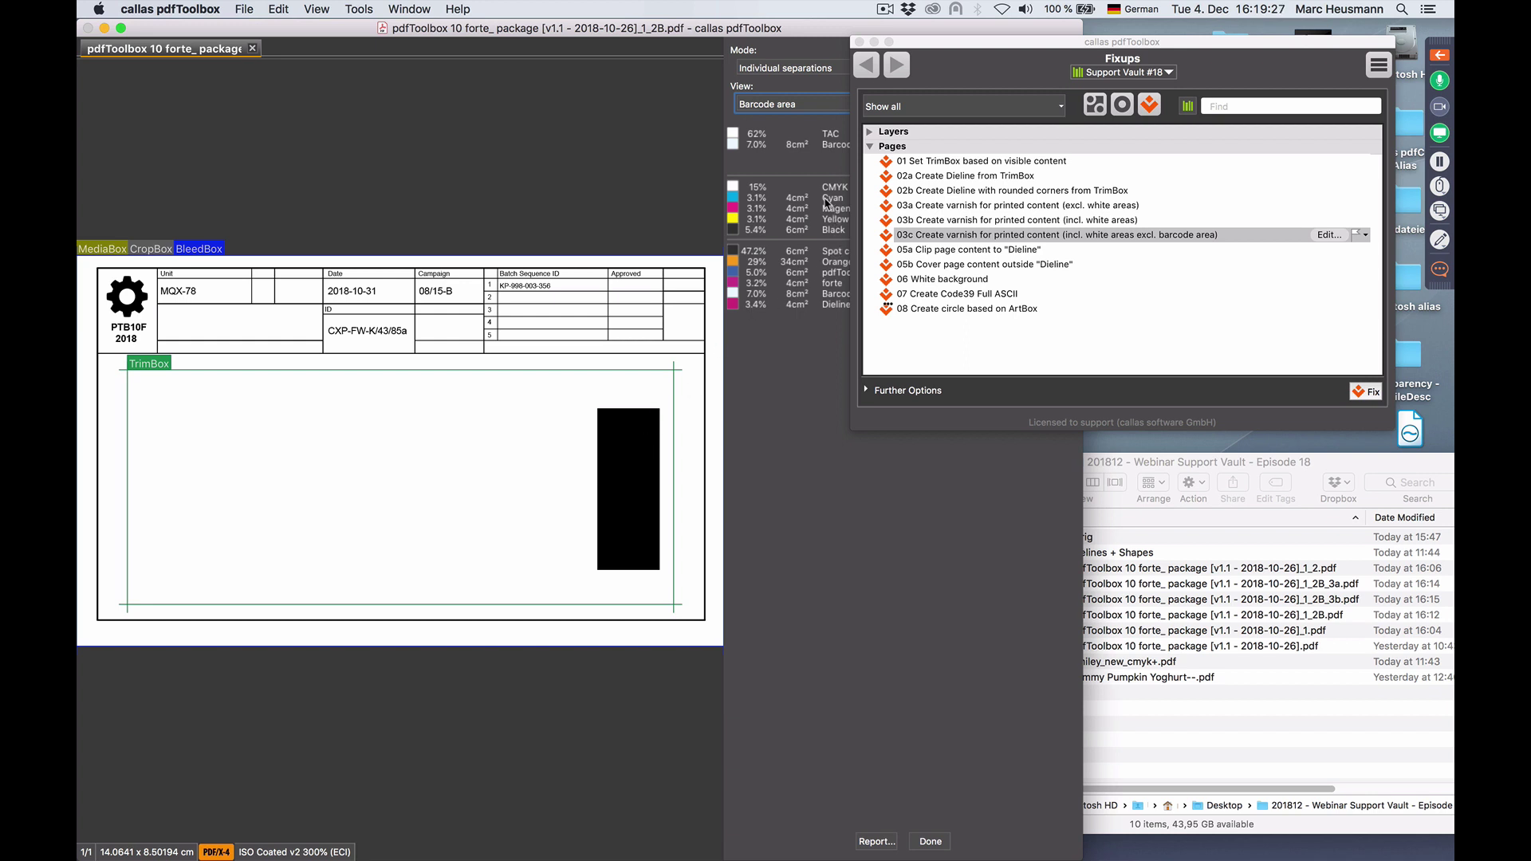
left_click(930, 843)
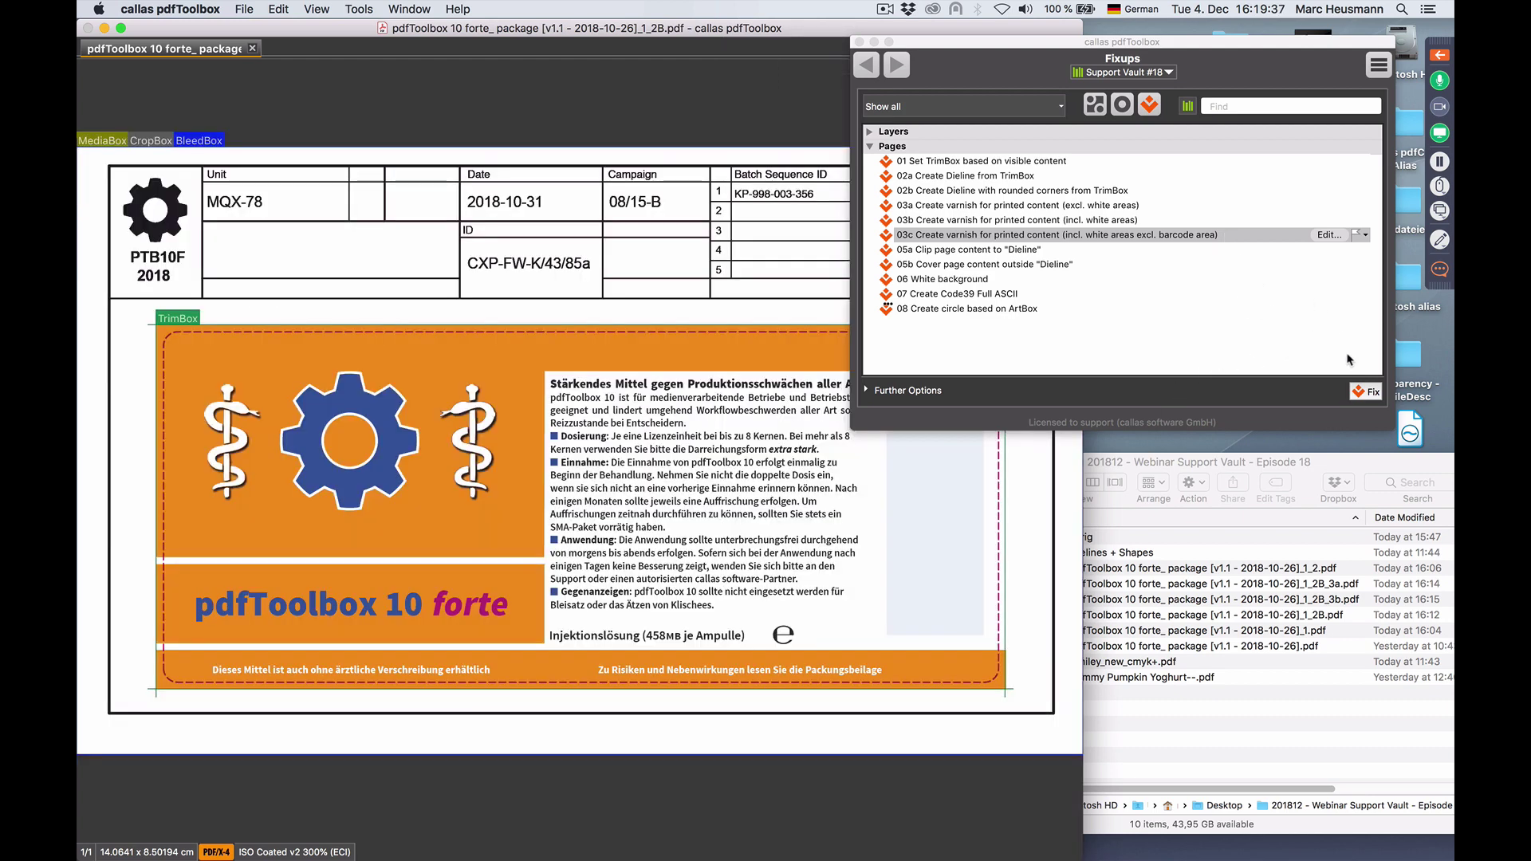
Run the 03c varnish fixup excluding the barcode area, save the result as "pdfToolbox 10 forte_ package [v1.1 - 2018-10-26]_1_2B_3c.pdf", and uncover the page
left_click(1368, 392)
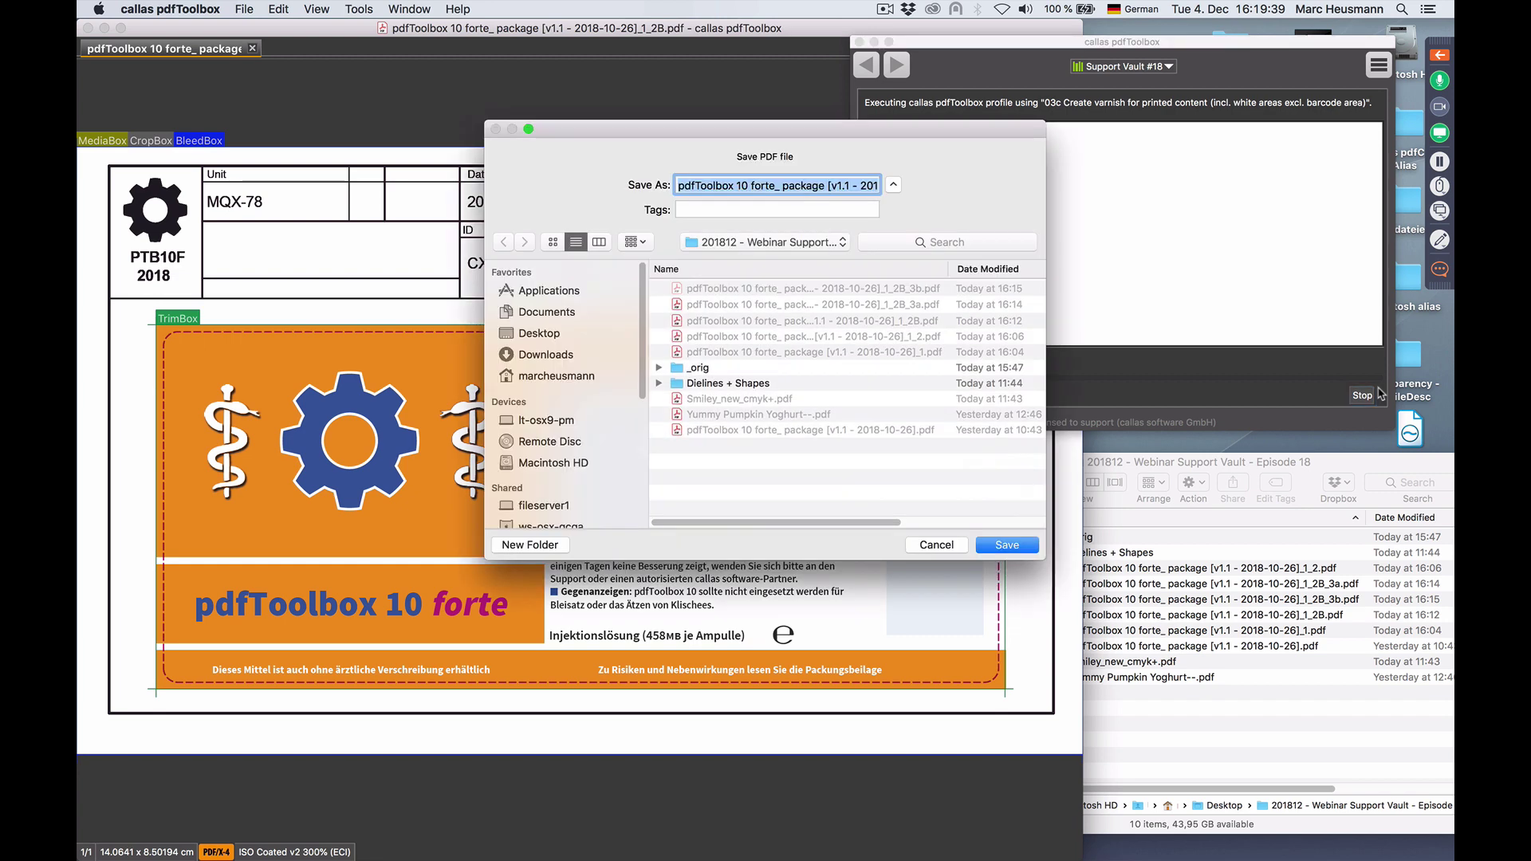
type("_3c")
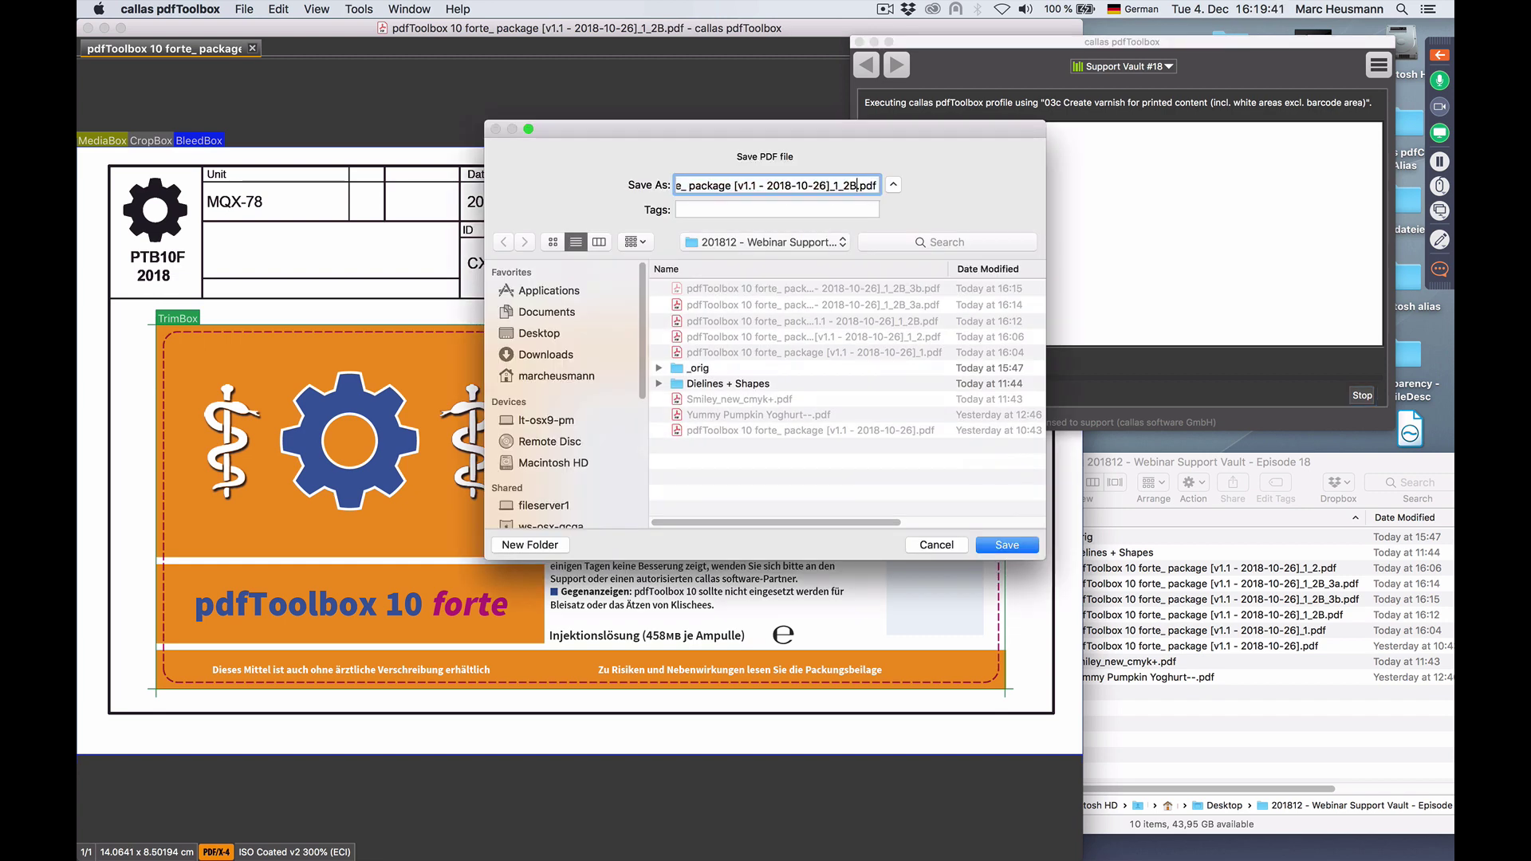
key("Return")
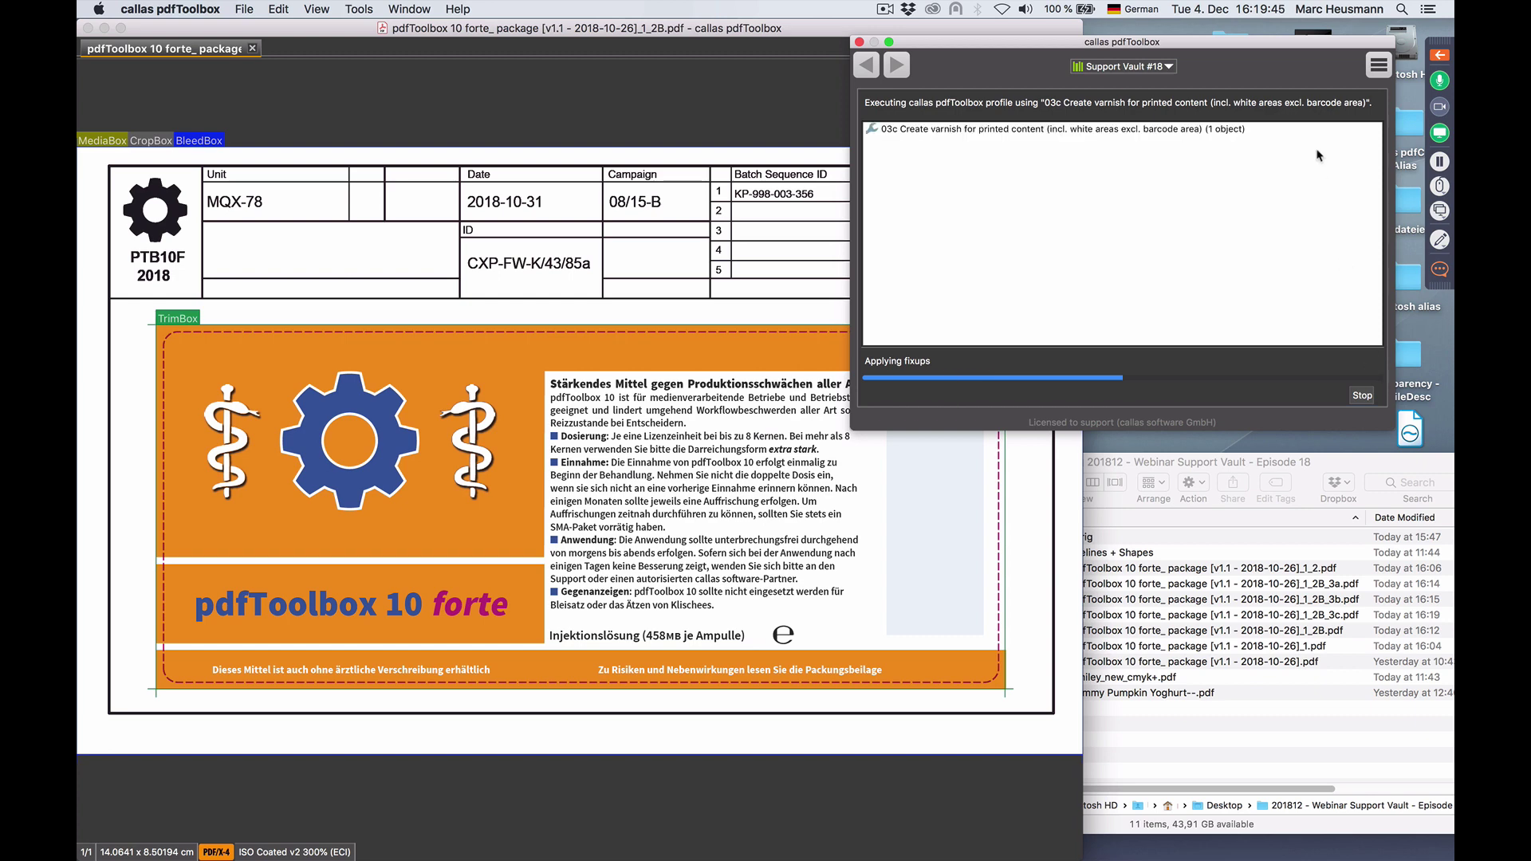
left_click_drag(1198, 37, 1344, 22)
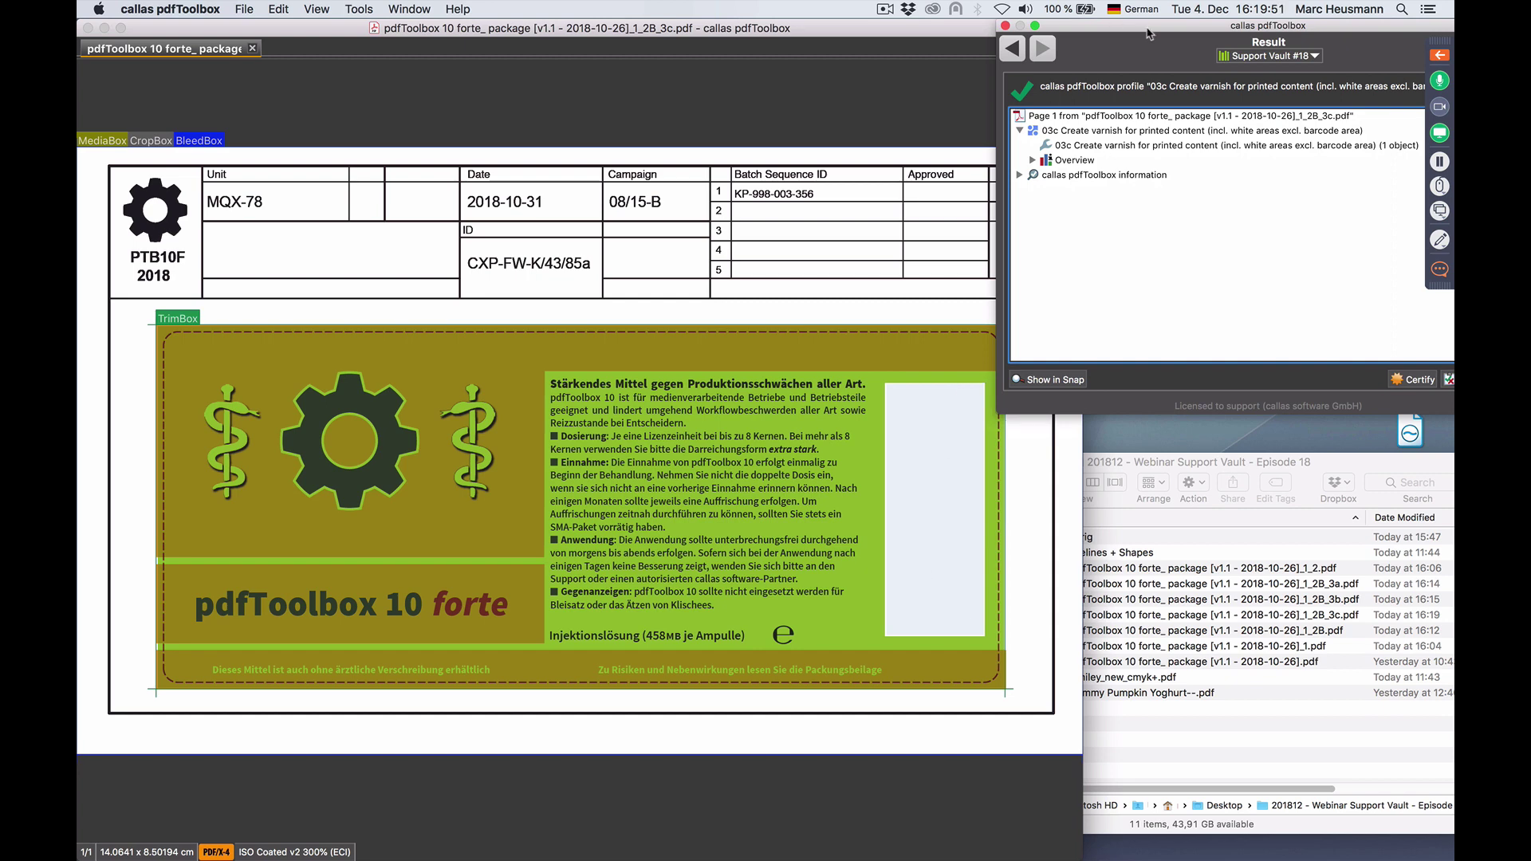
Return to the fixup list, open the 03c varnish fixup for editing and examine the tracing parameters of its barcode shape
left_click_drag(1149, 34, 957, 70)
left_click(830, 92)
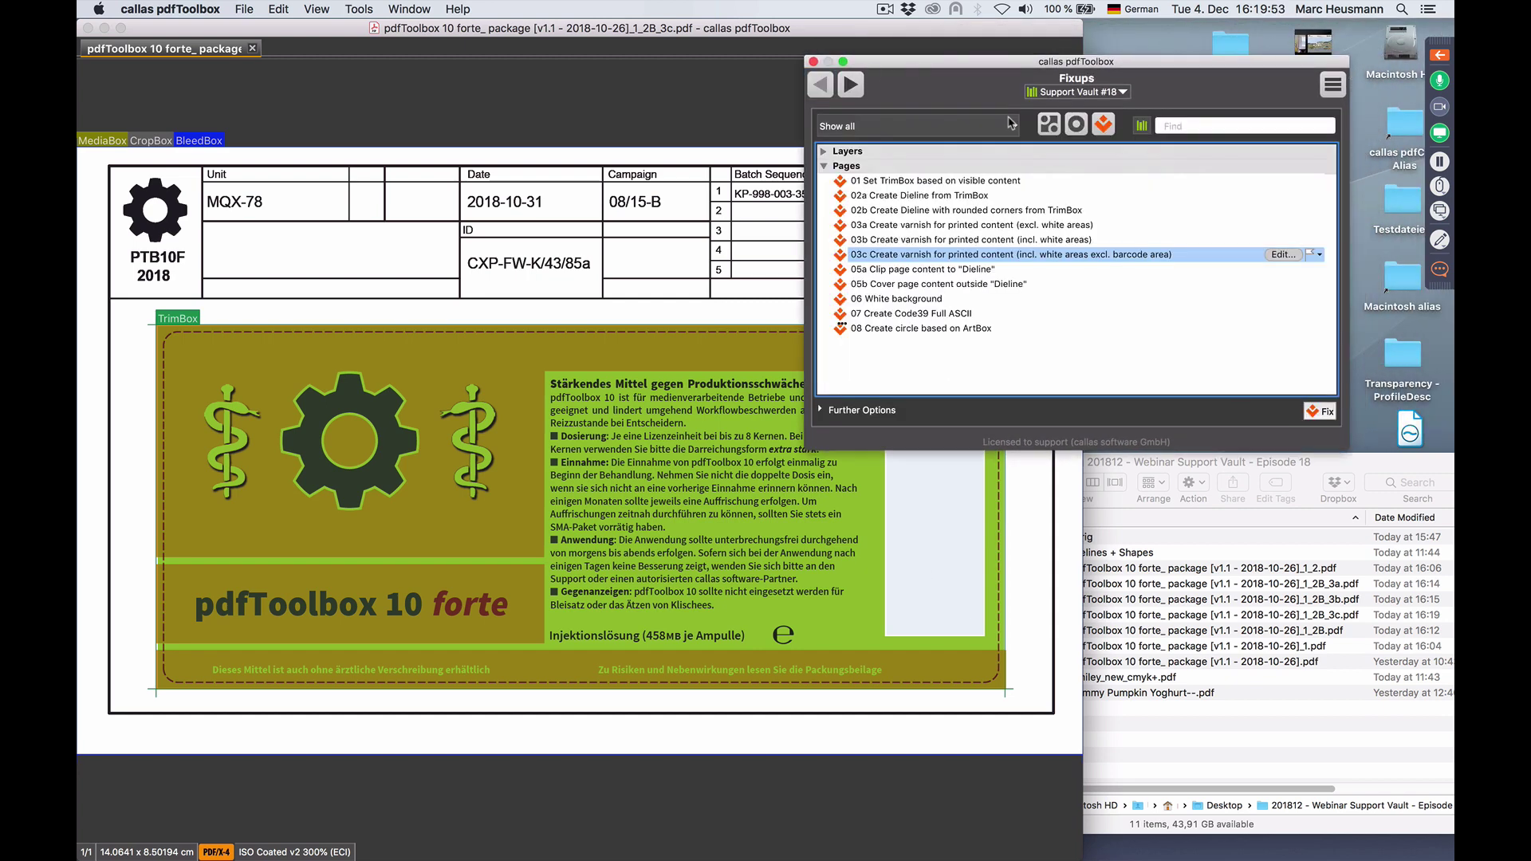
left_click(1285, 256)
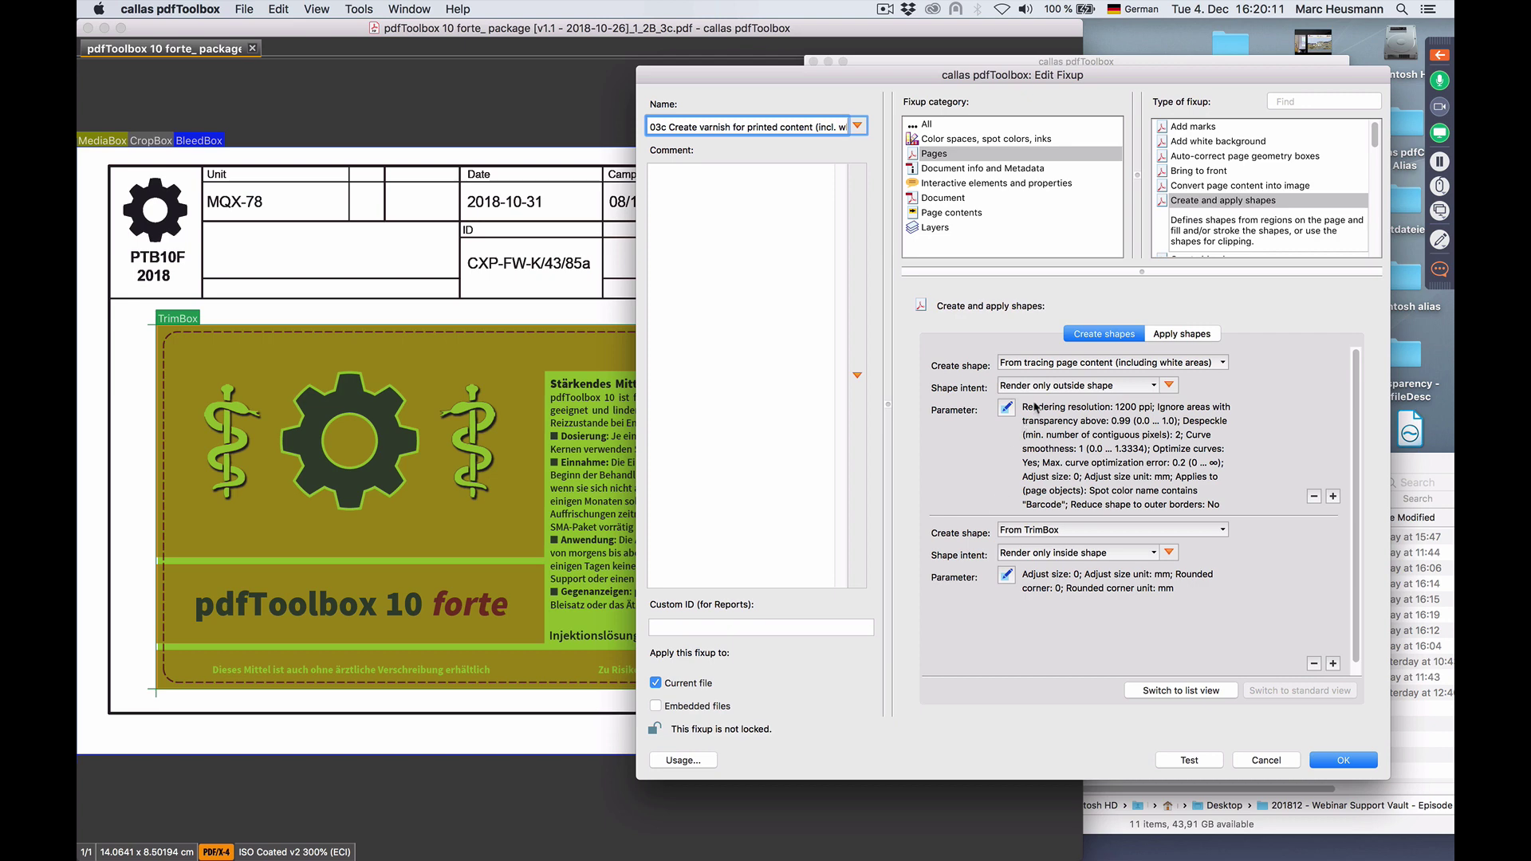
left_click(1006, 409)
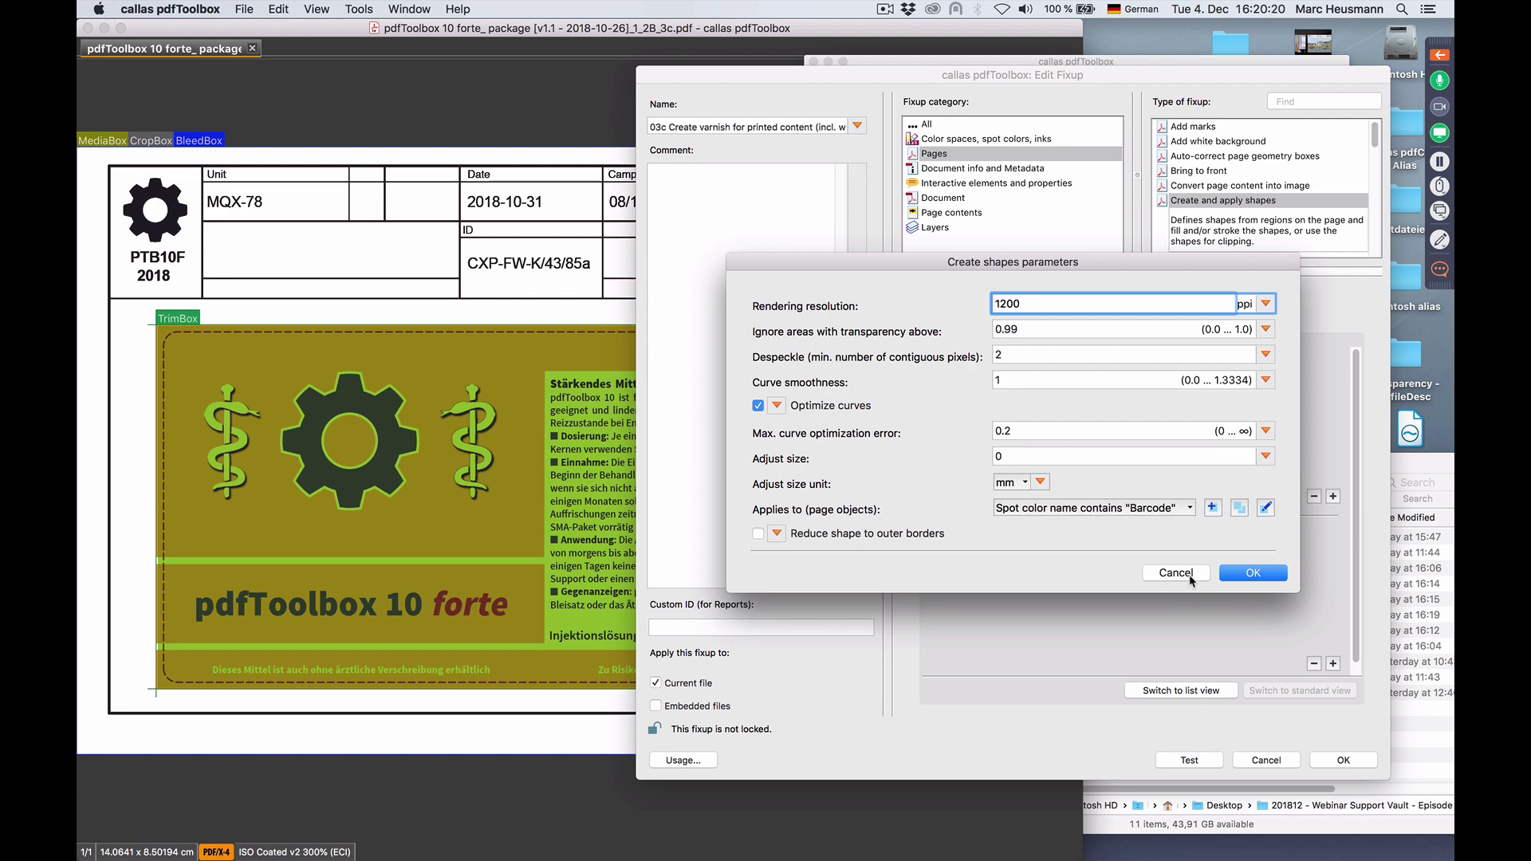
left_click(1233, 573)
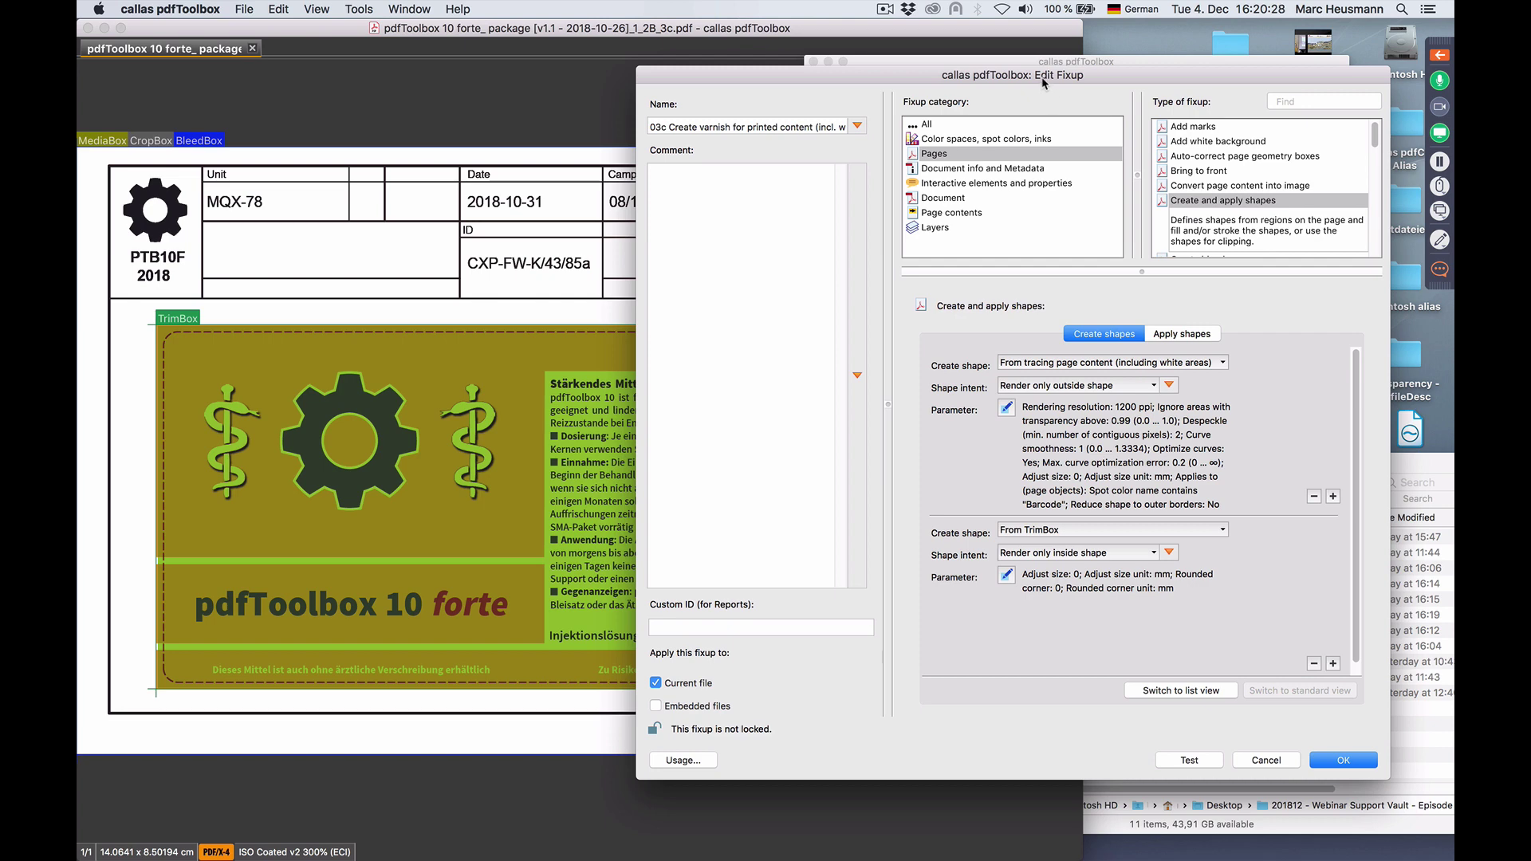
Move the fixup editor and the fixup list window aside to uncover the package page
left_click_drag(1043, 75, 1166, 72)
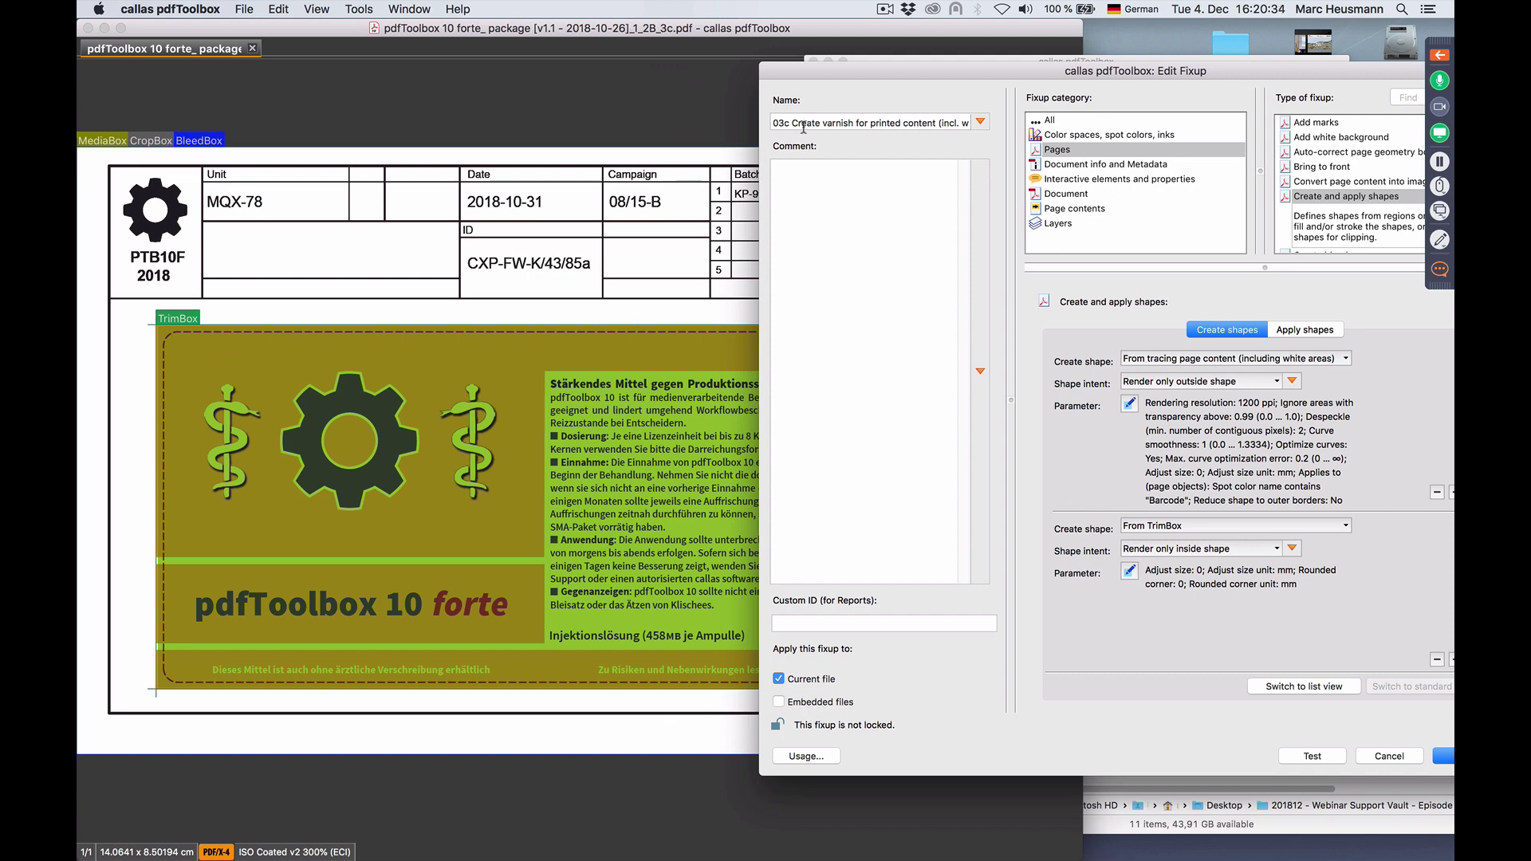
left_click_drag(901, 79, 1139, 91)
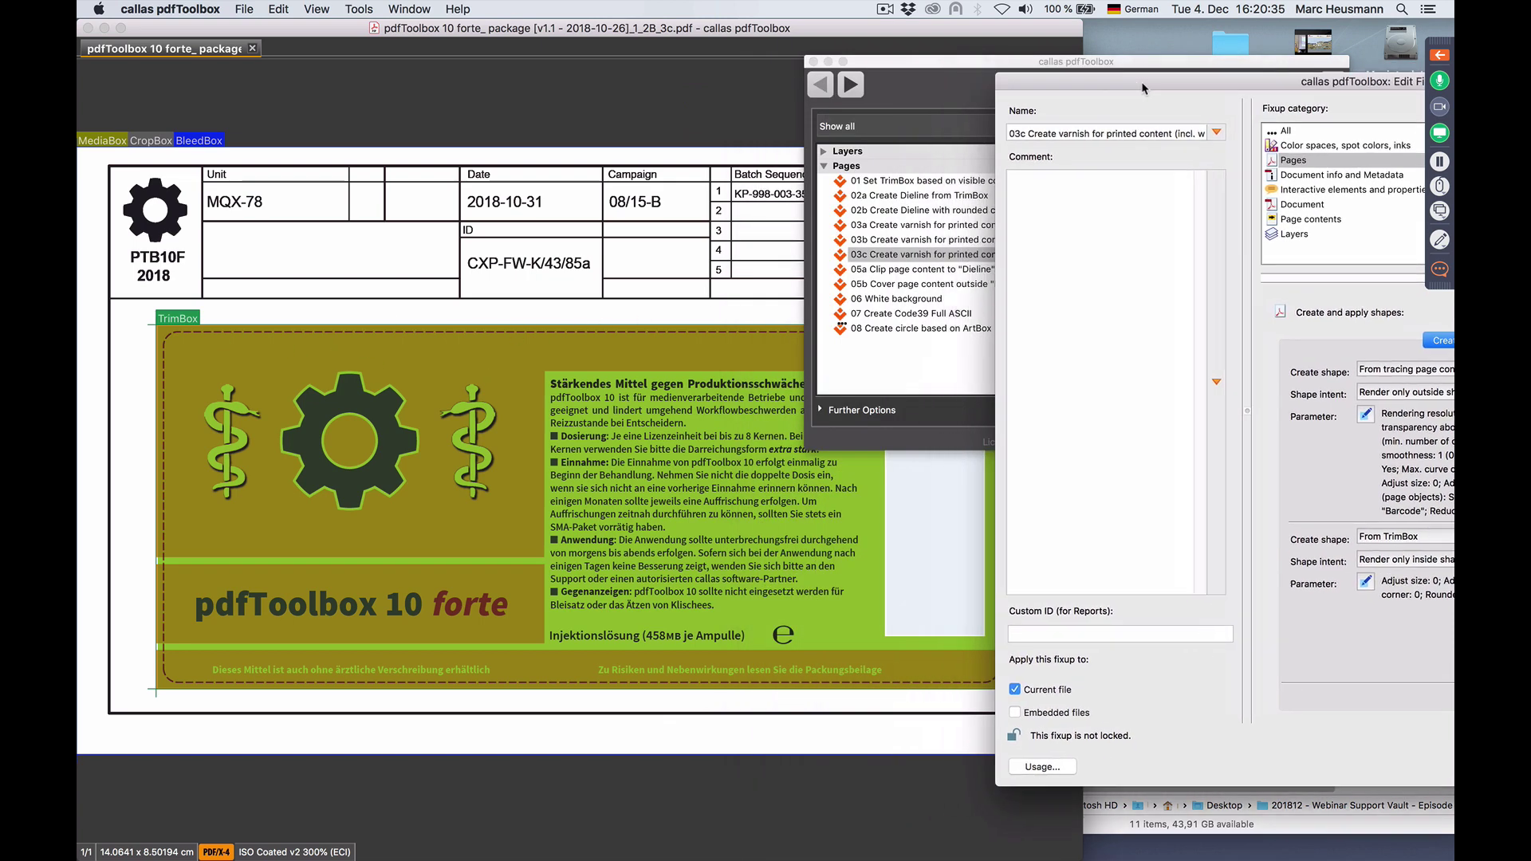
left_click_drag(941, 52, 1041, 63)
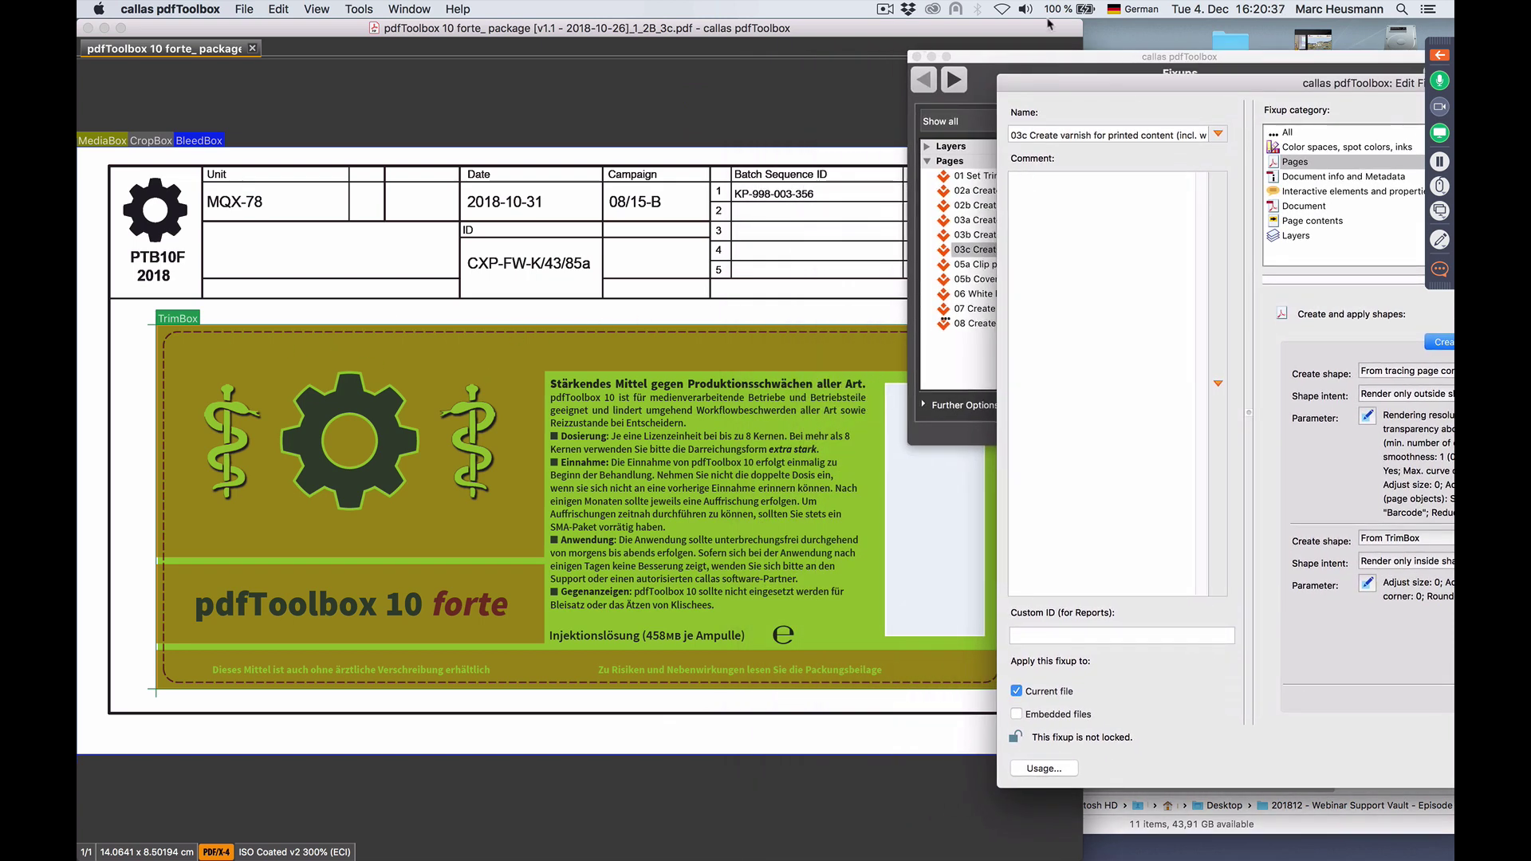
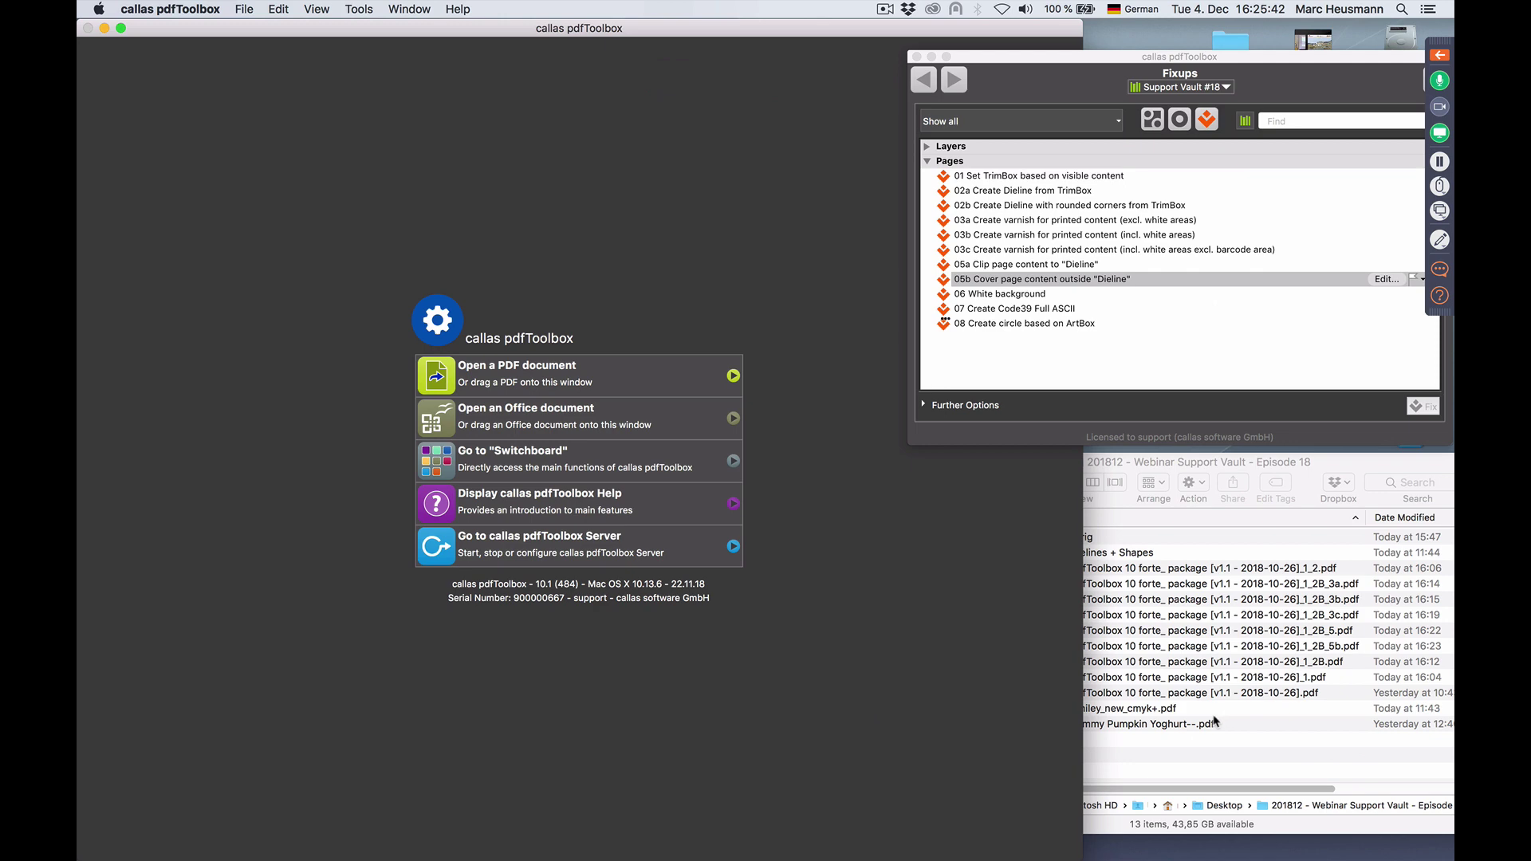
Open "Yummy Pumpkin Yoghurt--.pdf" from the webinar folder in pdfToolbox
left_click(1158, 718)
left_click_drag(1162, 726, 626, 223)
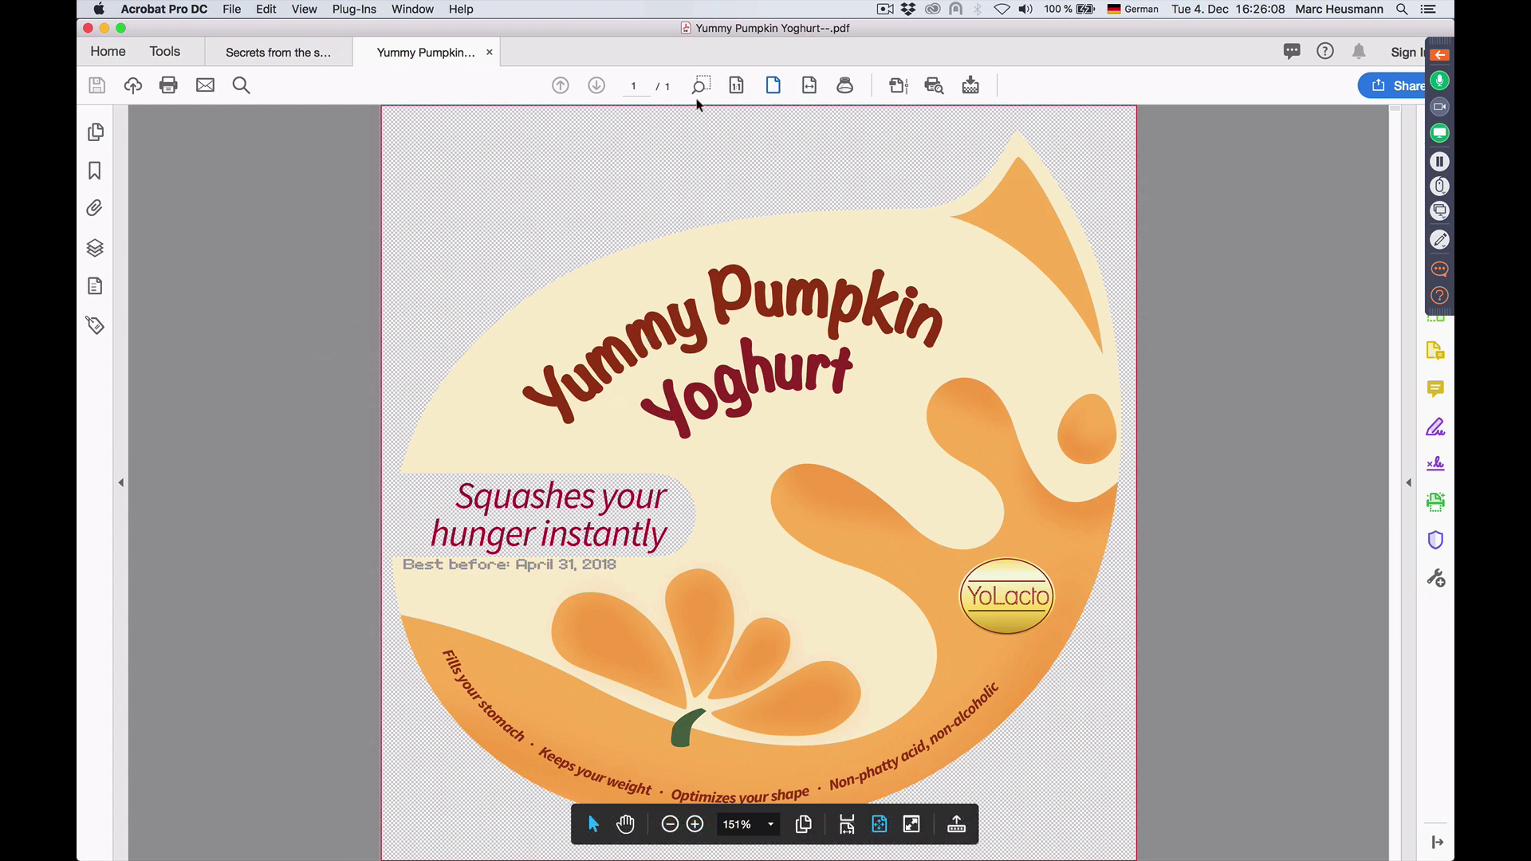
View the yoghurt label at full page width in Acrobat, close the label document and minimize Acrobat
left_click(810, 87)
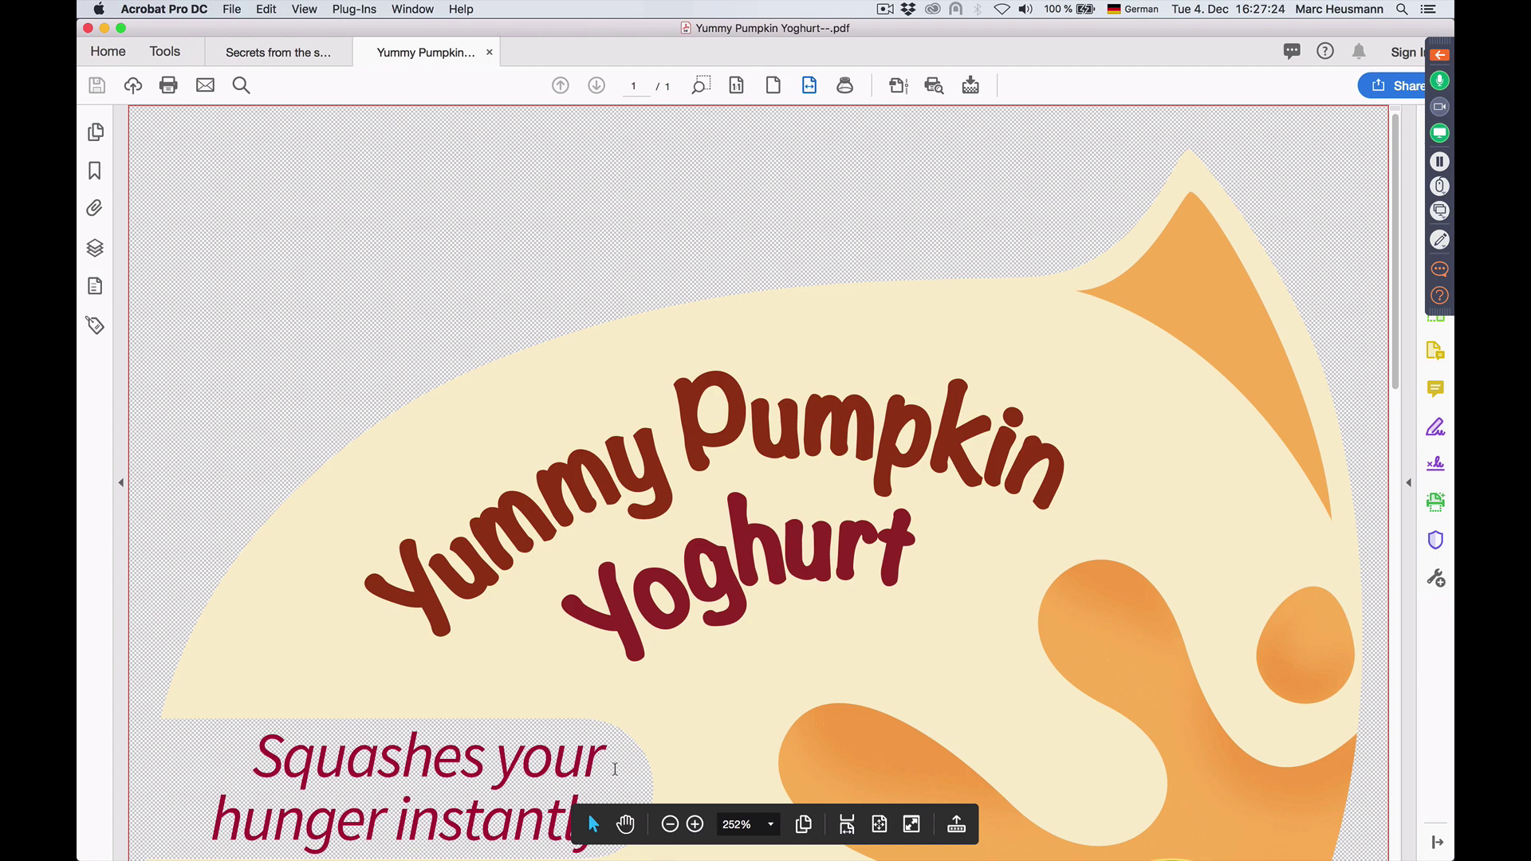
left_click(490, 53)
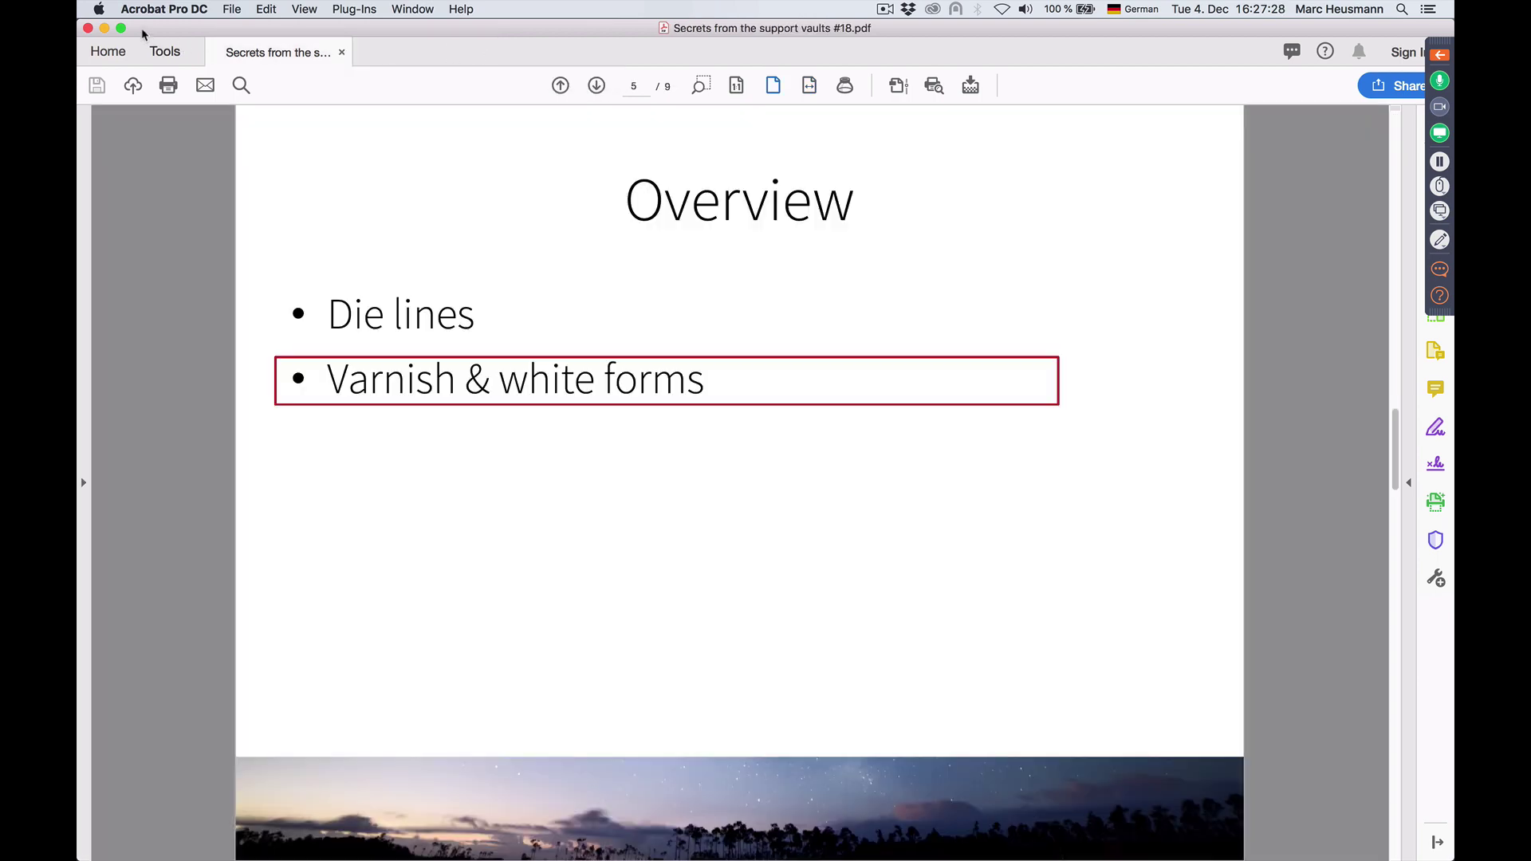
left_click(104, 29)
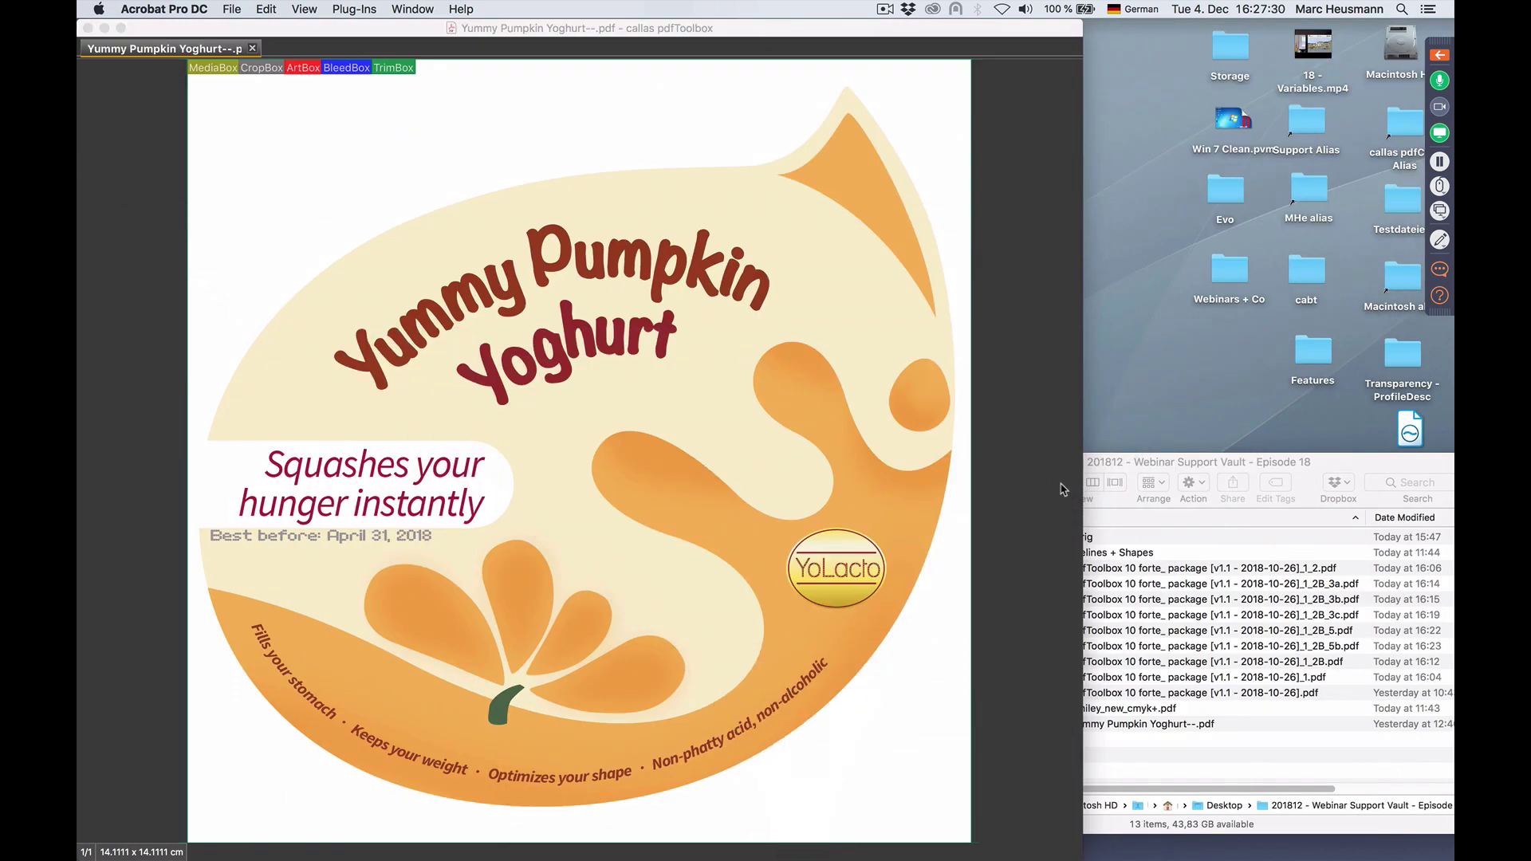
Run the 06 White background fixup on the yoghurt label and save the result as "Yummy Pumpkin Yoghurt--_fix.pdf"
left_click(1010, 124)
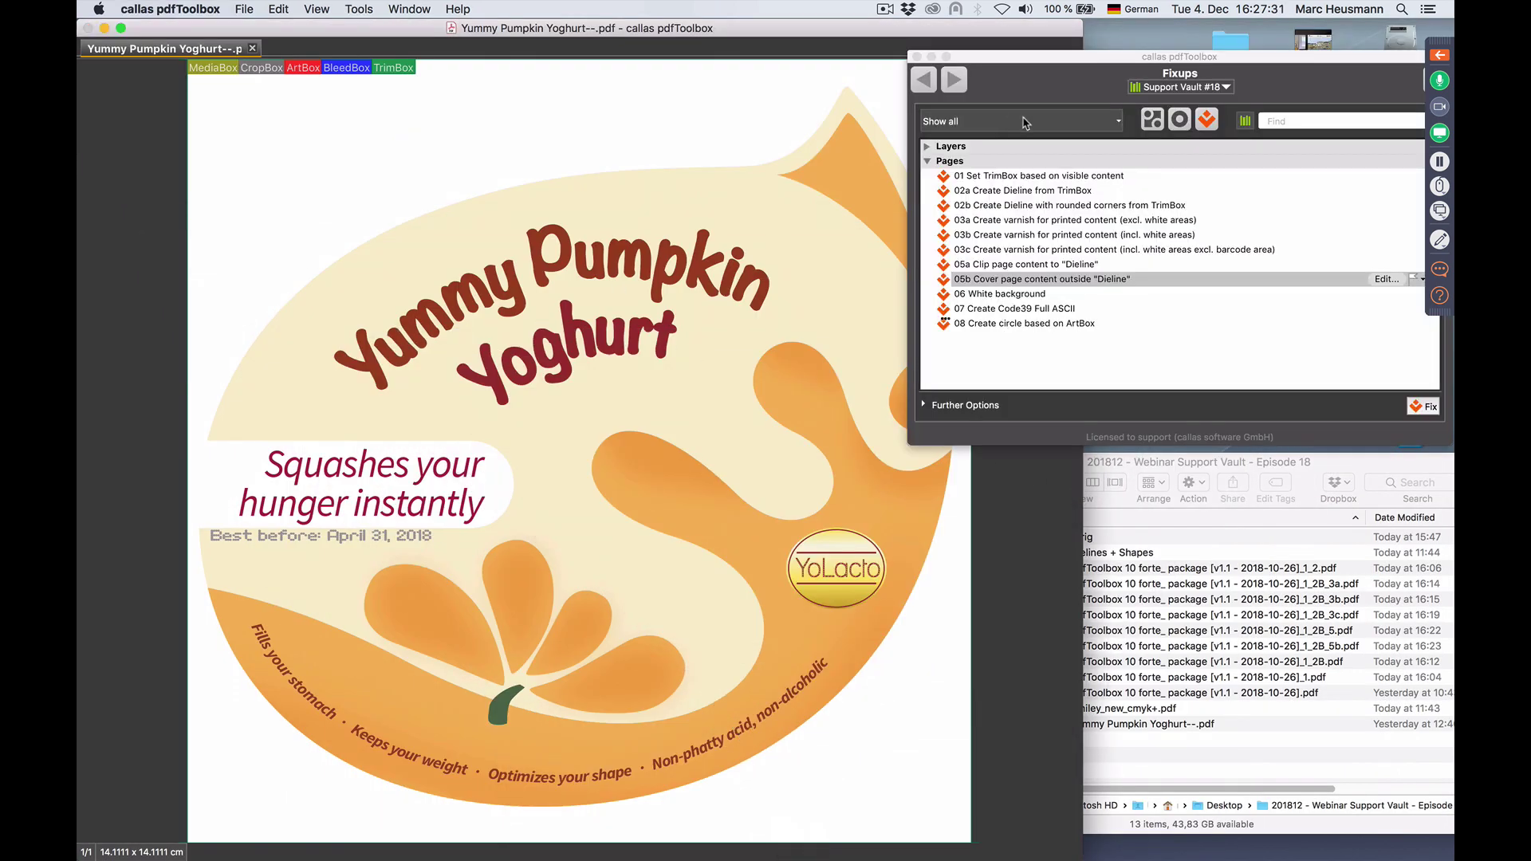
left_click(1055, 298)
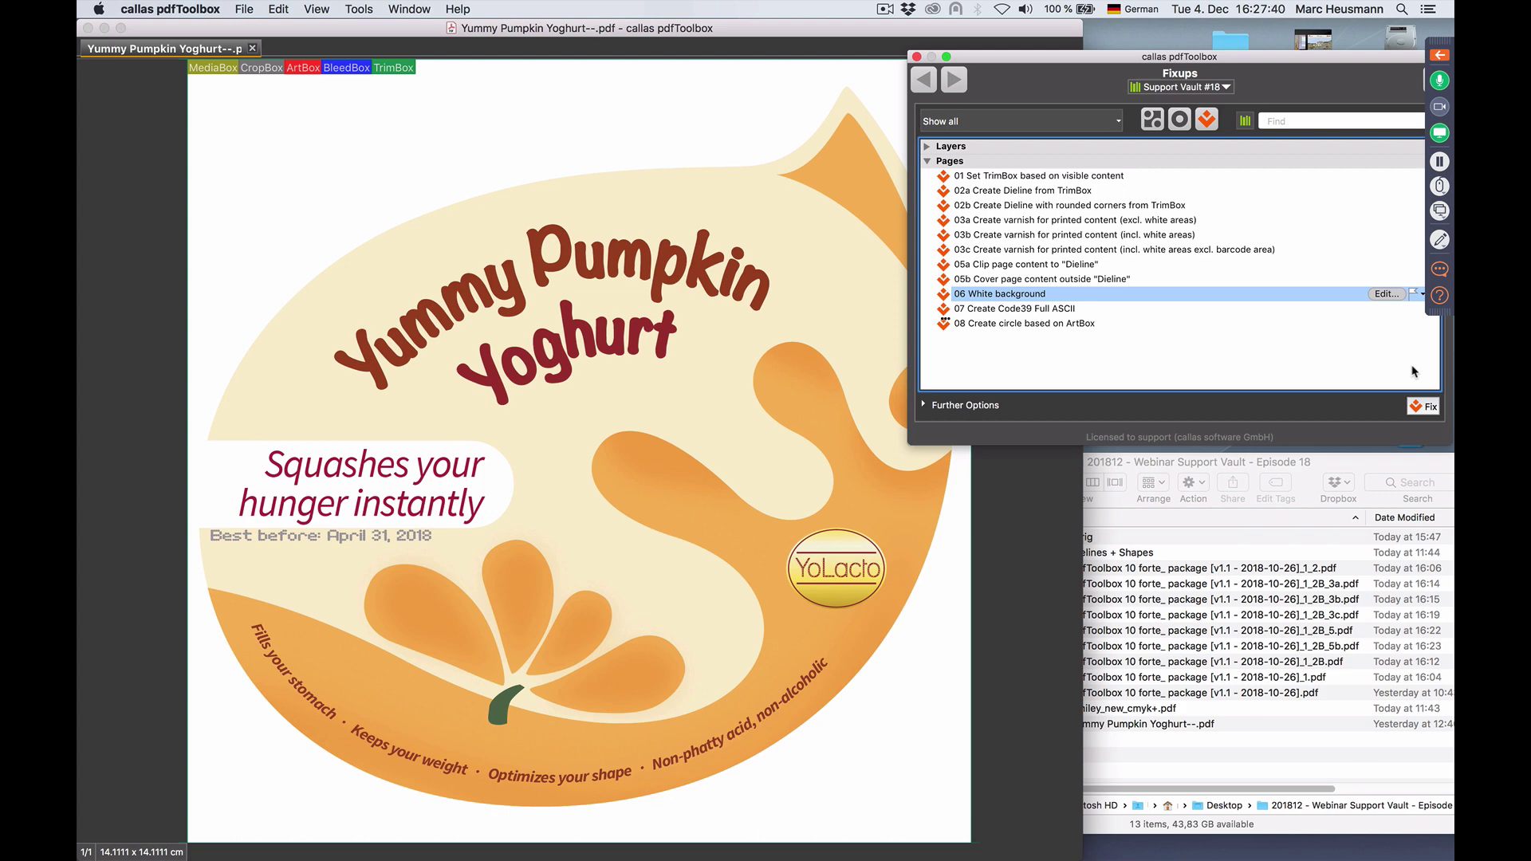
left_click(1425, 407)
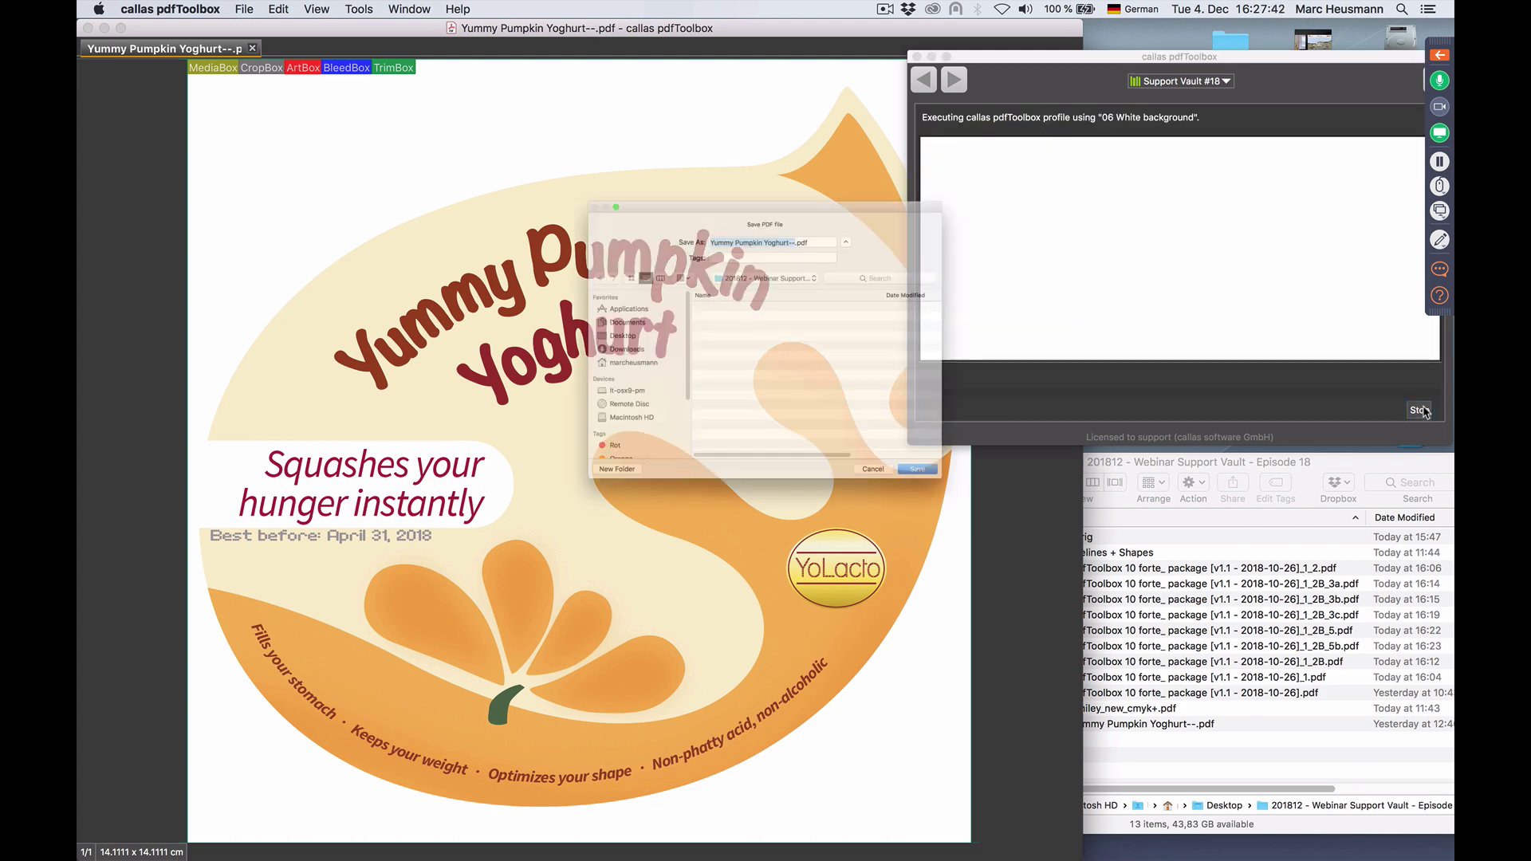
type("_fu")
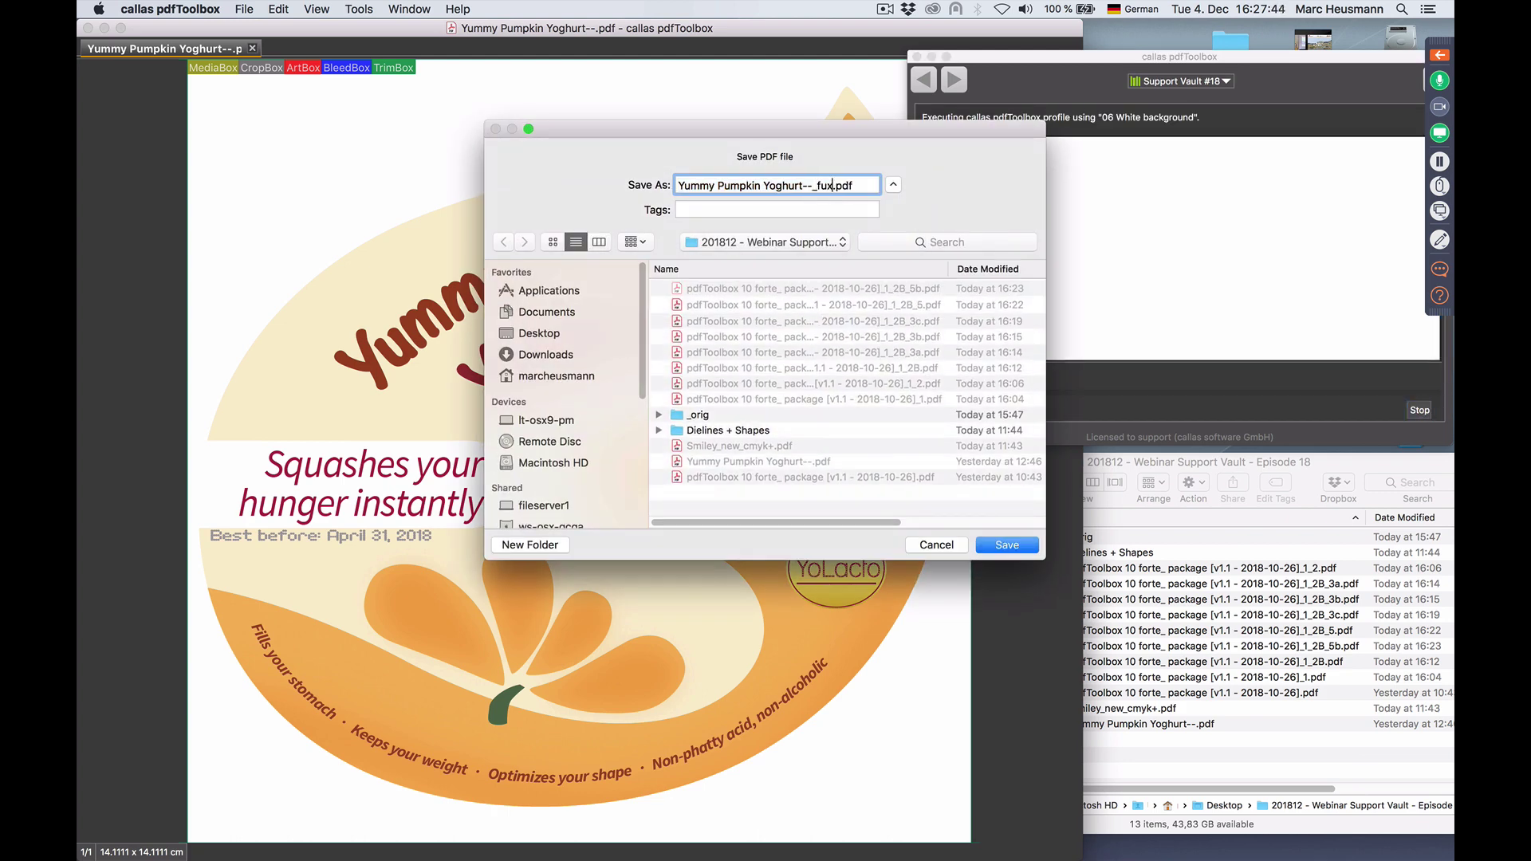
key("BackSpace")
type("ix")
key("Return")
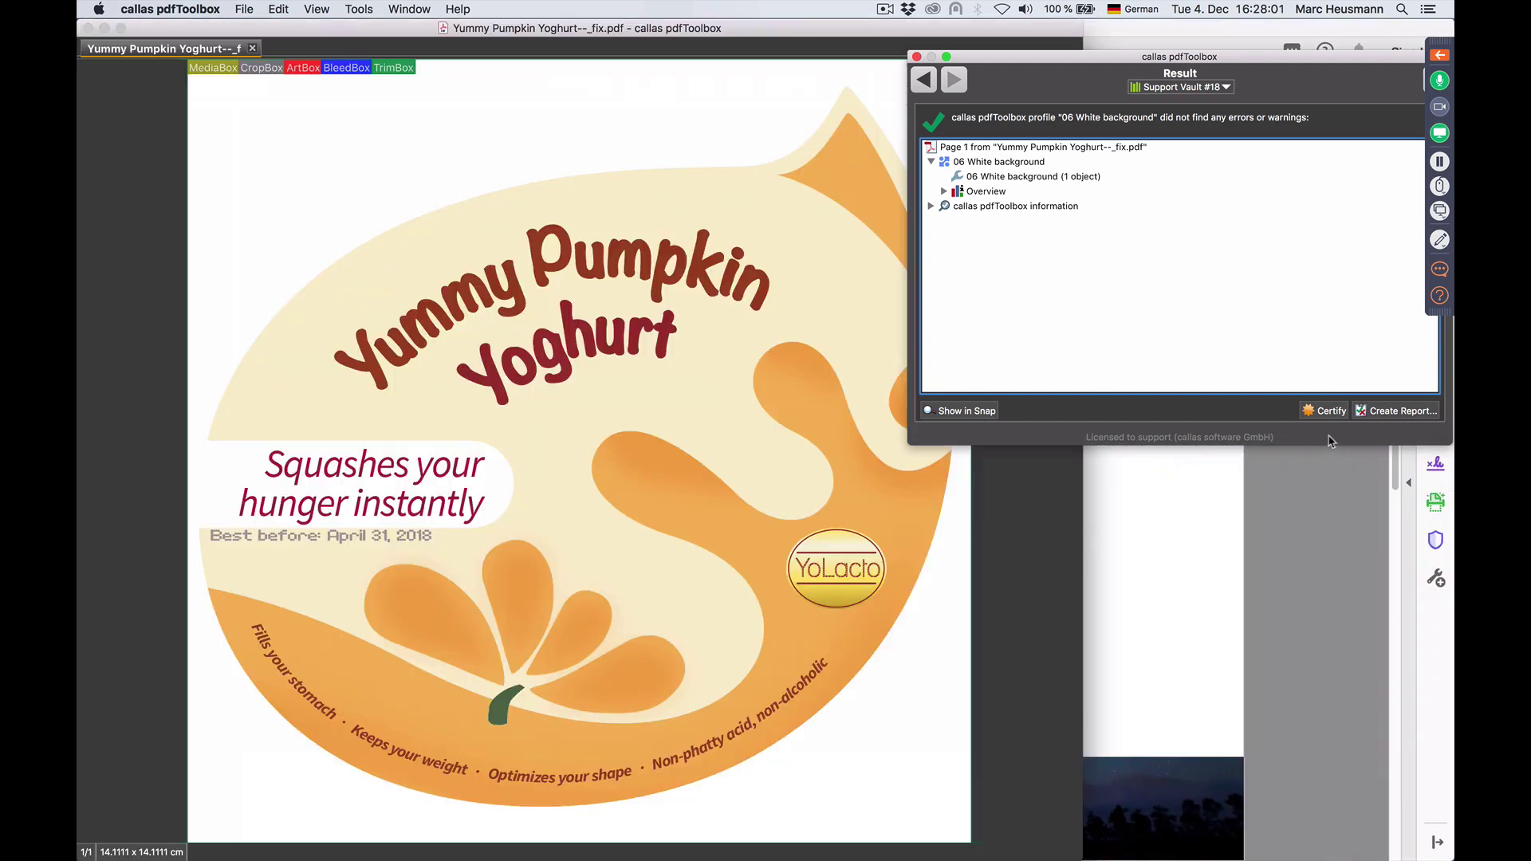
Switch to Acrobat and examine the edge between the cream area and the "Squashes your hunger instantly" panel closely
key("super+Tab")
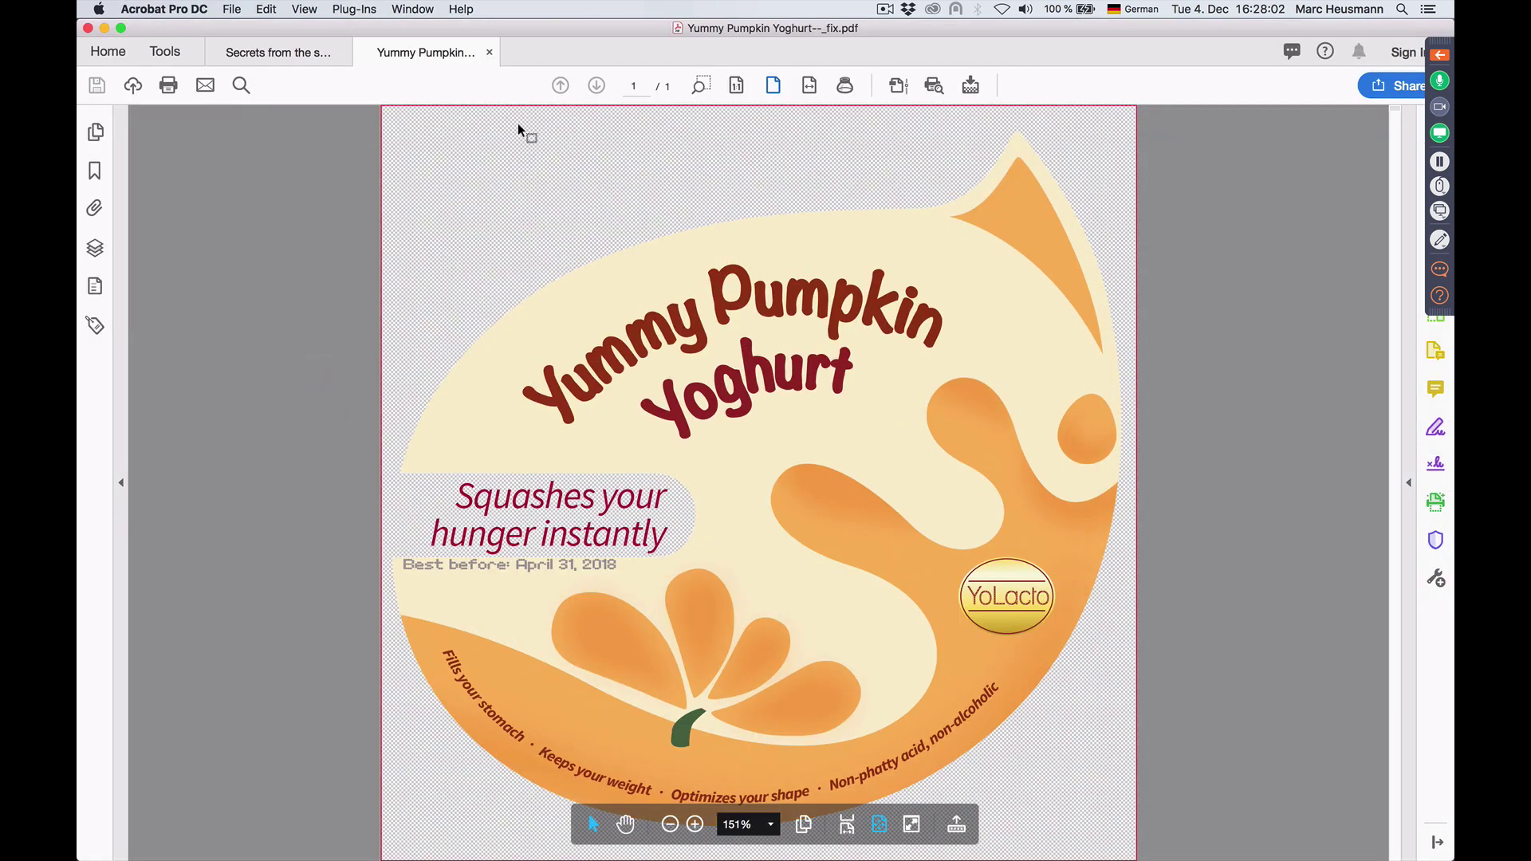
left_click(708, 83)
left_click_drag(547, 452, 670, 531)
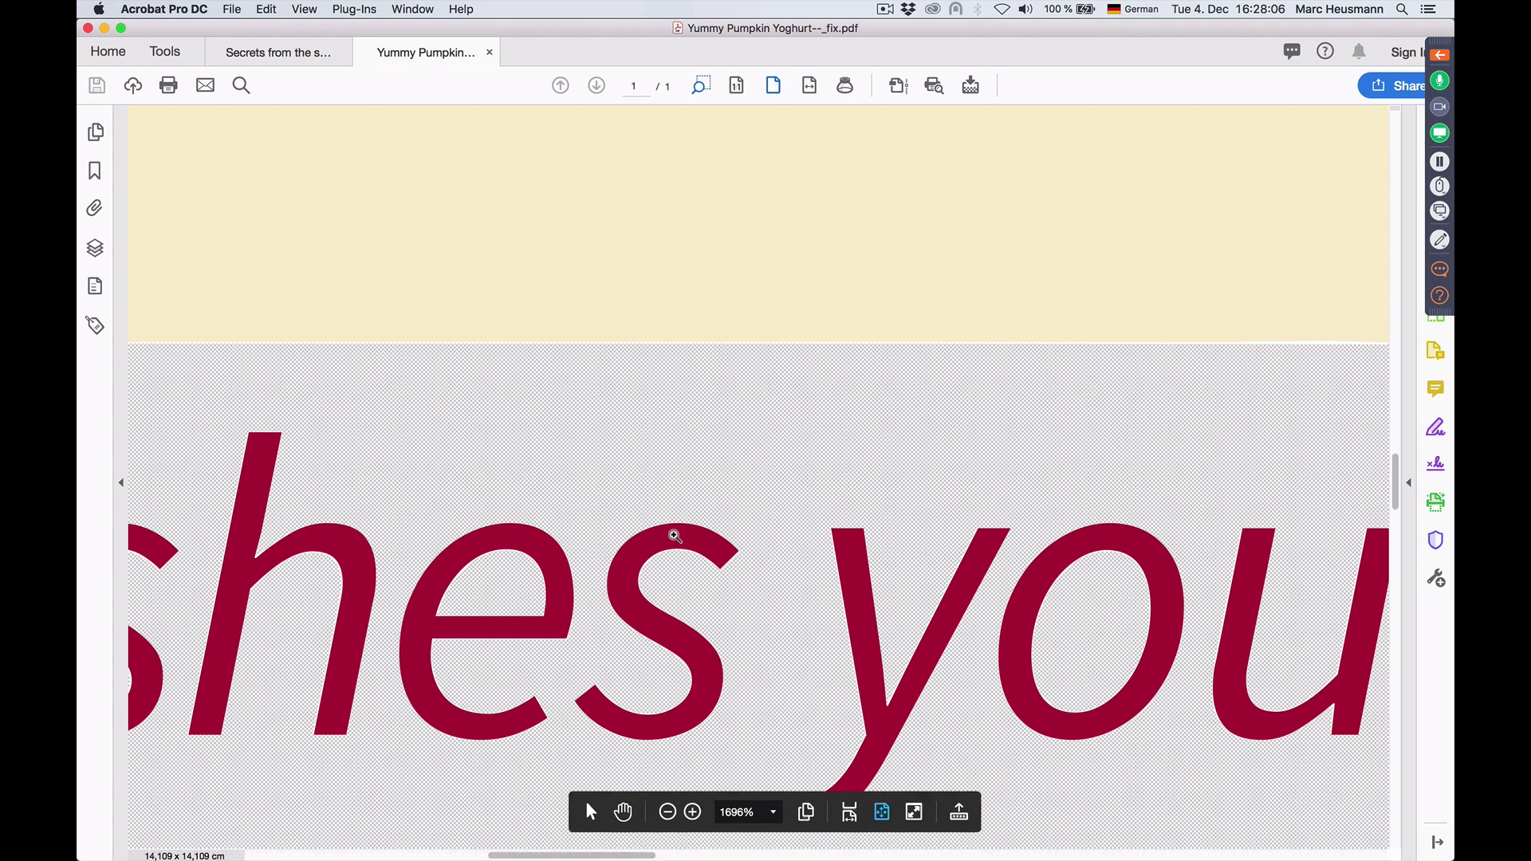
left_click_drag(637, 329, 706, 391)
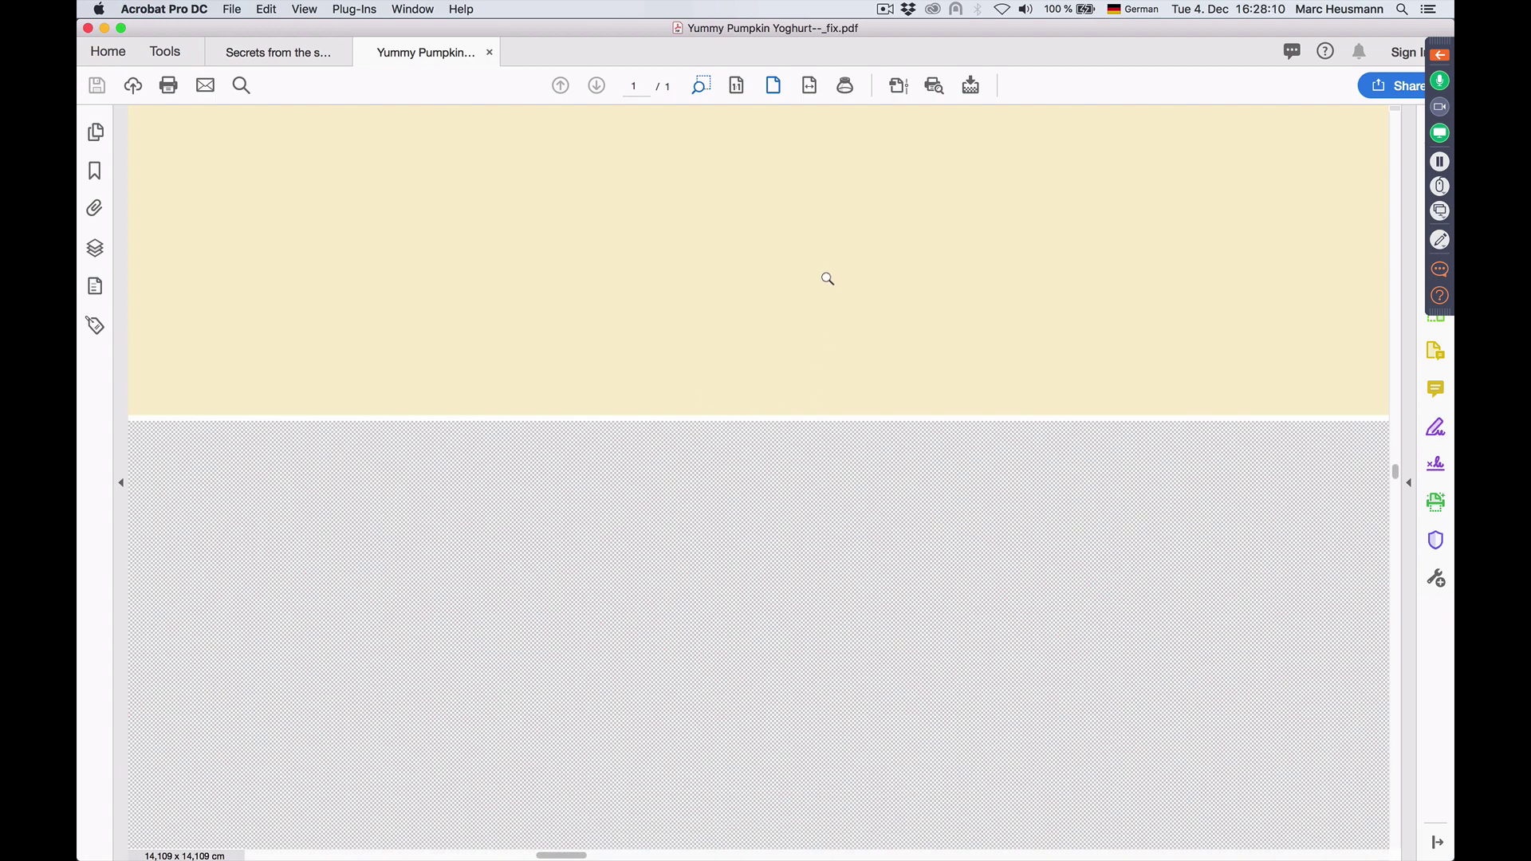
Open Output Preview and hide the process plates, Text on silver and Slogans text so only the White separation is displayed
left_click(898, 87)
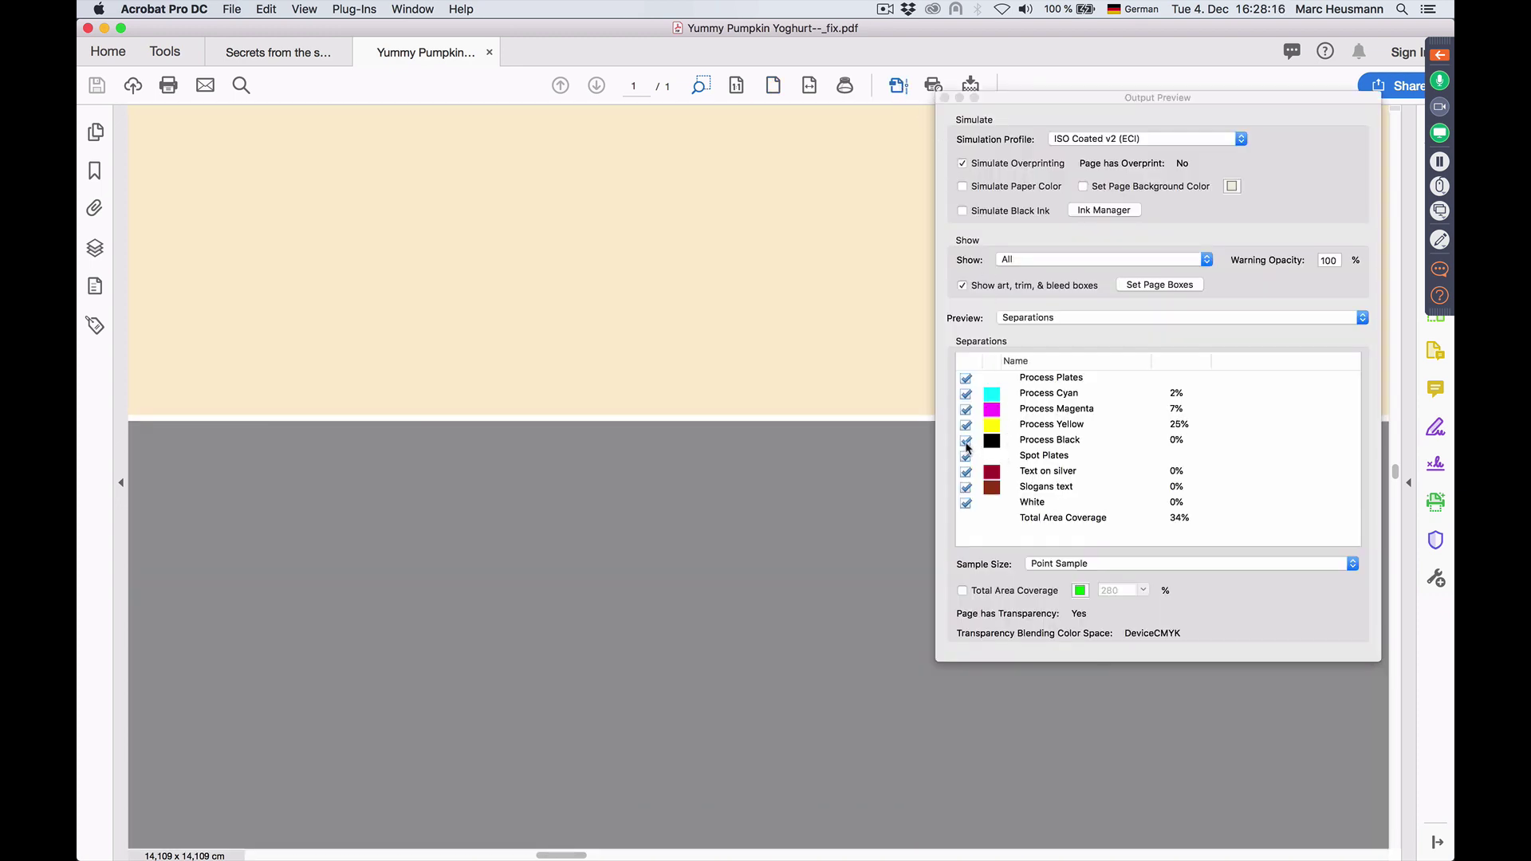
left_click(967, 380)
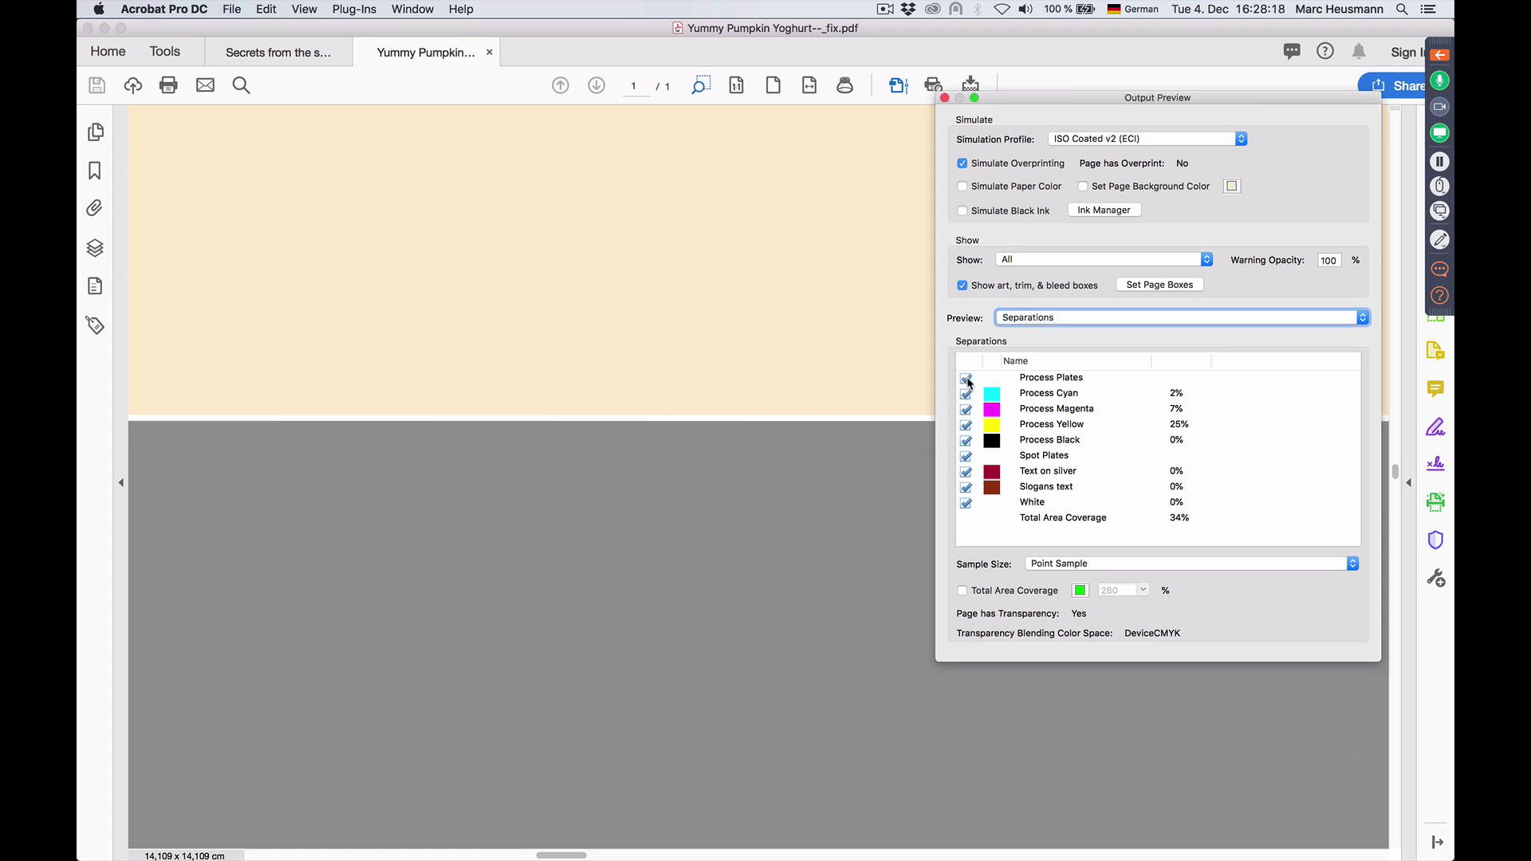
left_click(967, 380)
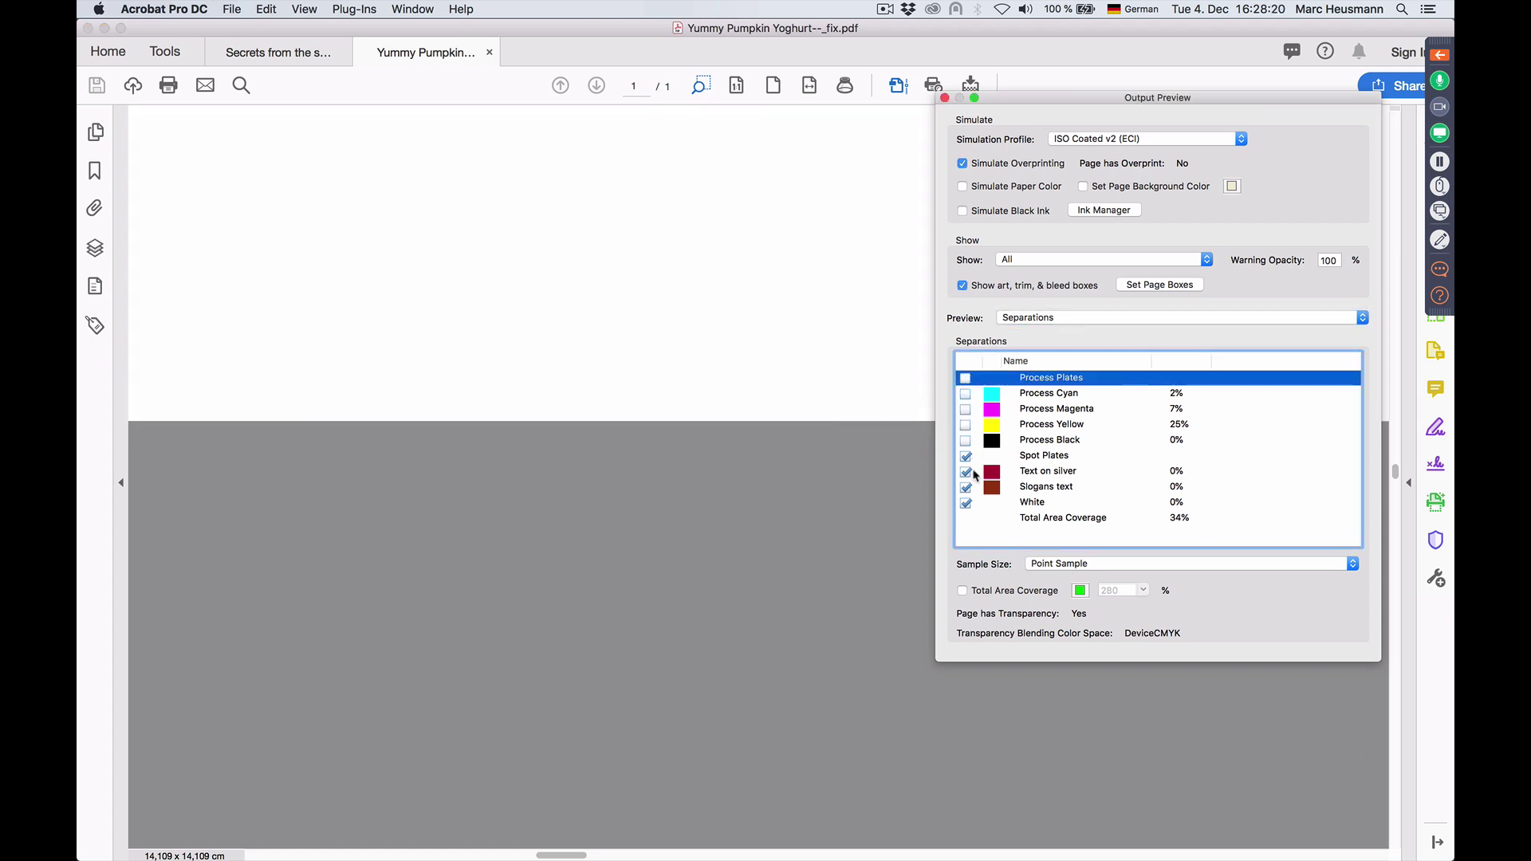
left_click(965, 473)
left_click(965, 487)
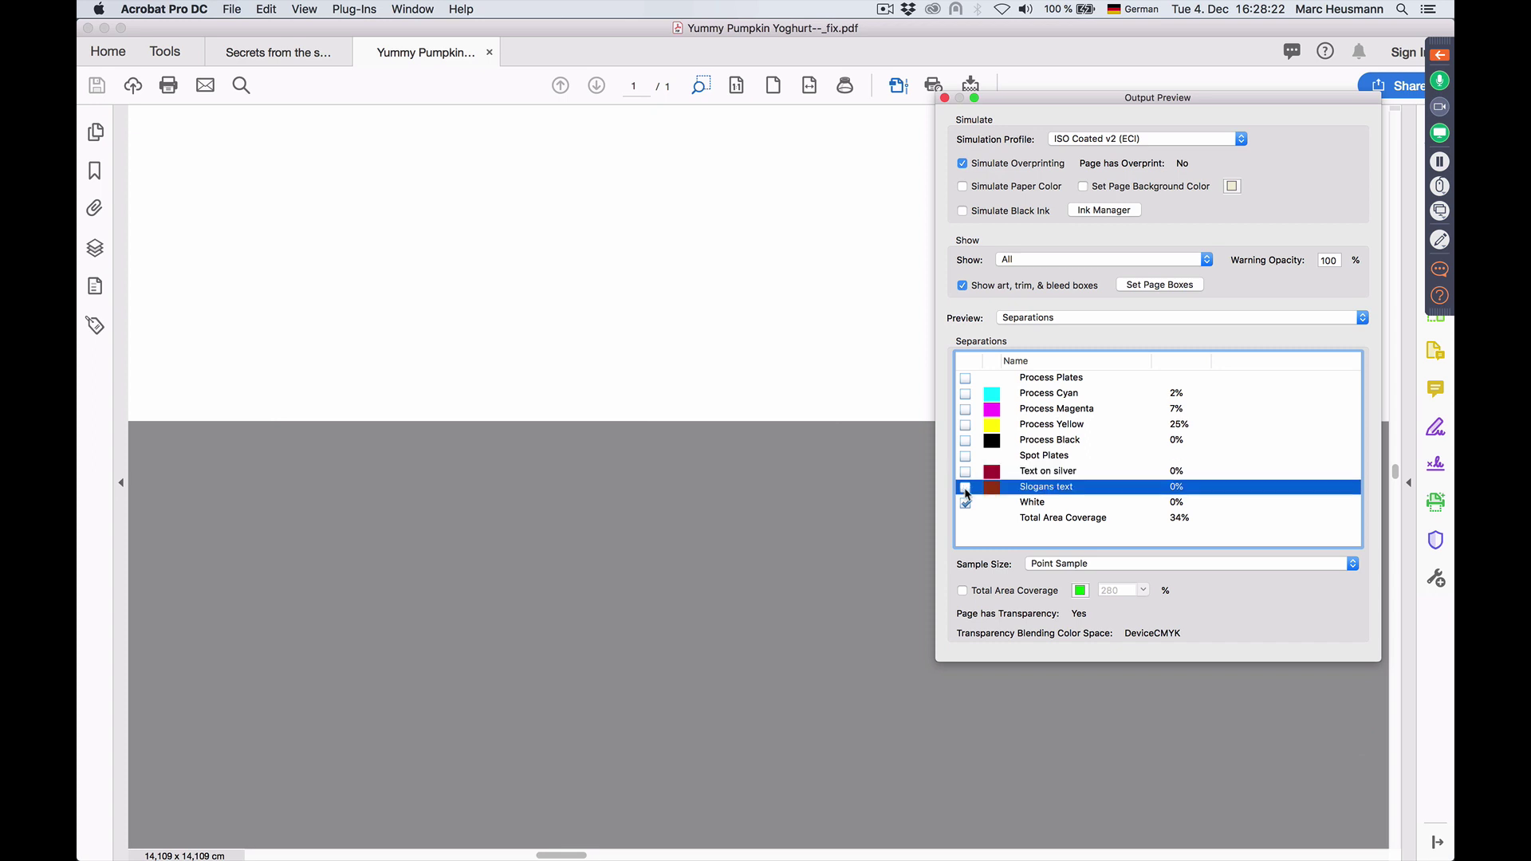
Examine the White separation at full page width and close all open Acrobat documents
left_click(811, 86)
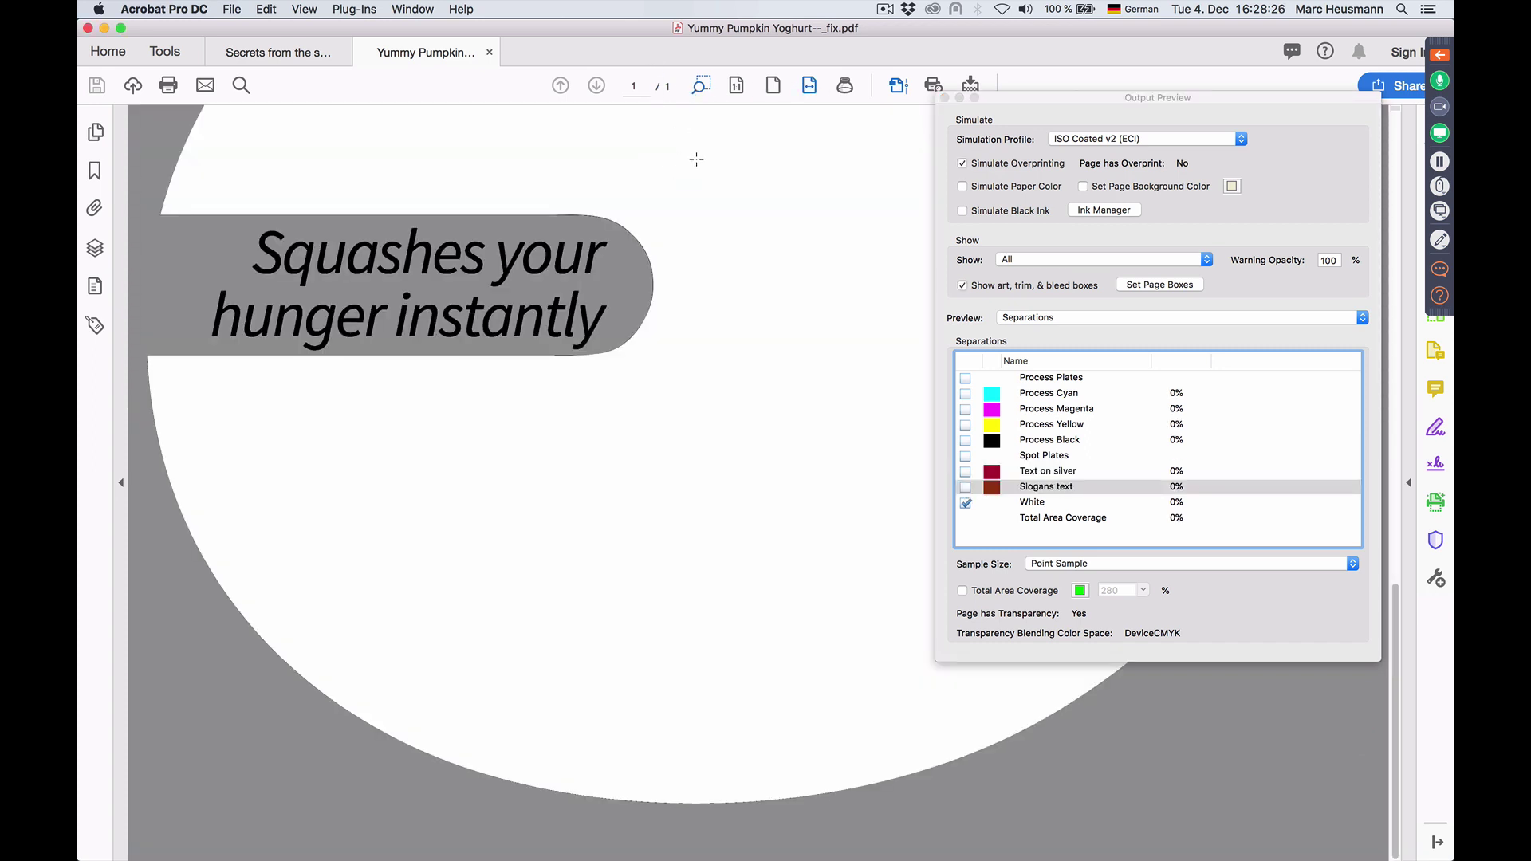
scroll(726, 260, "up", 1)
scroll(725, 260, "up", 5)
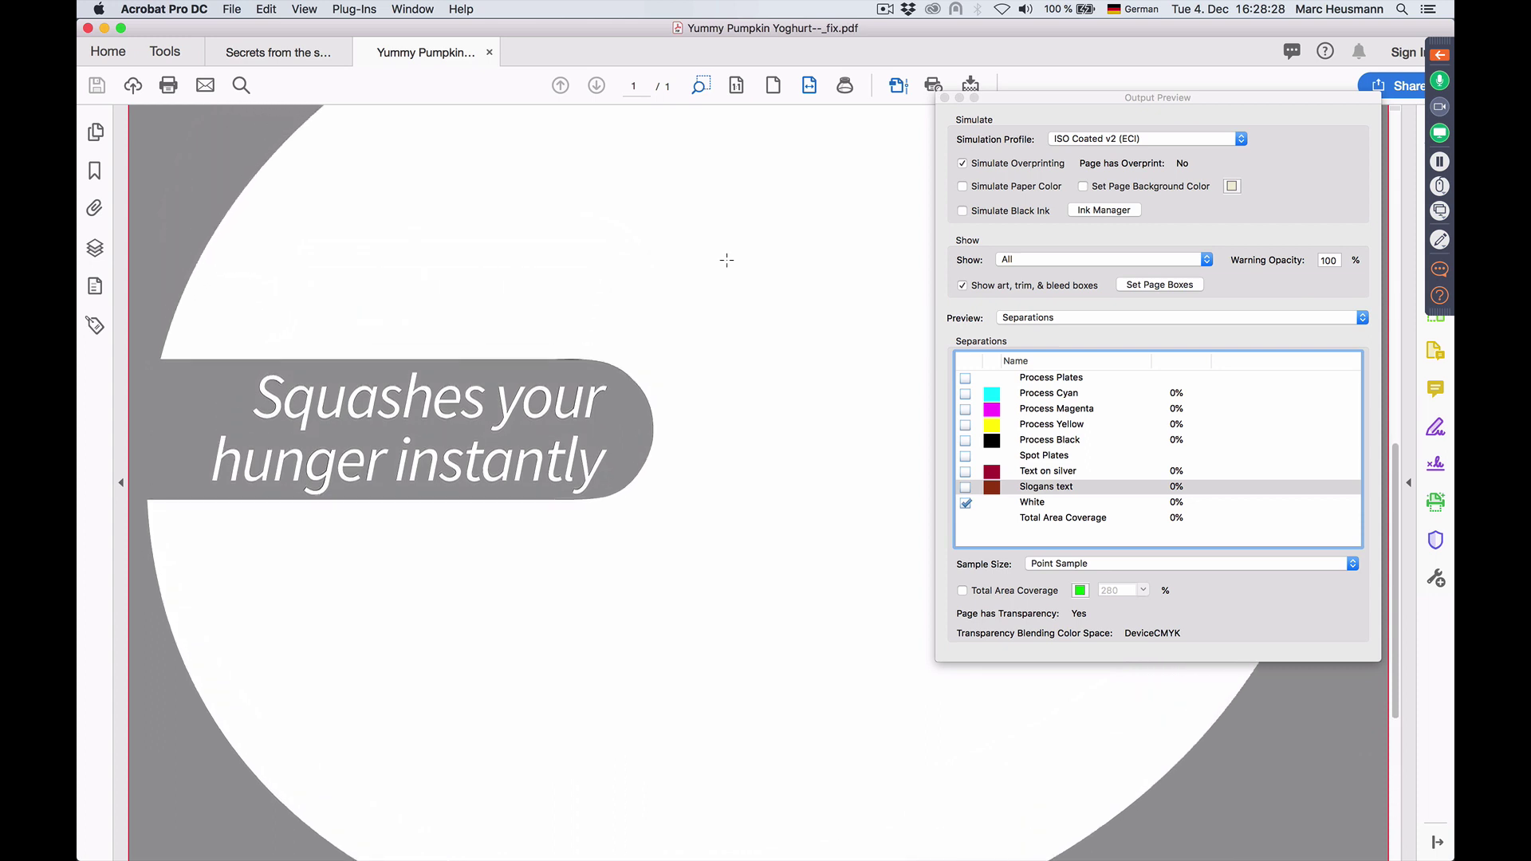
scroll(727, 260, "up", 1)
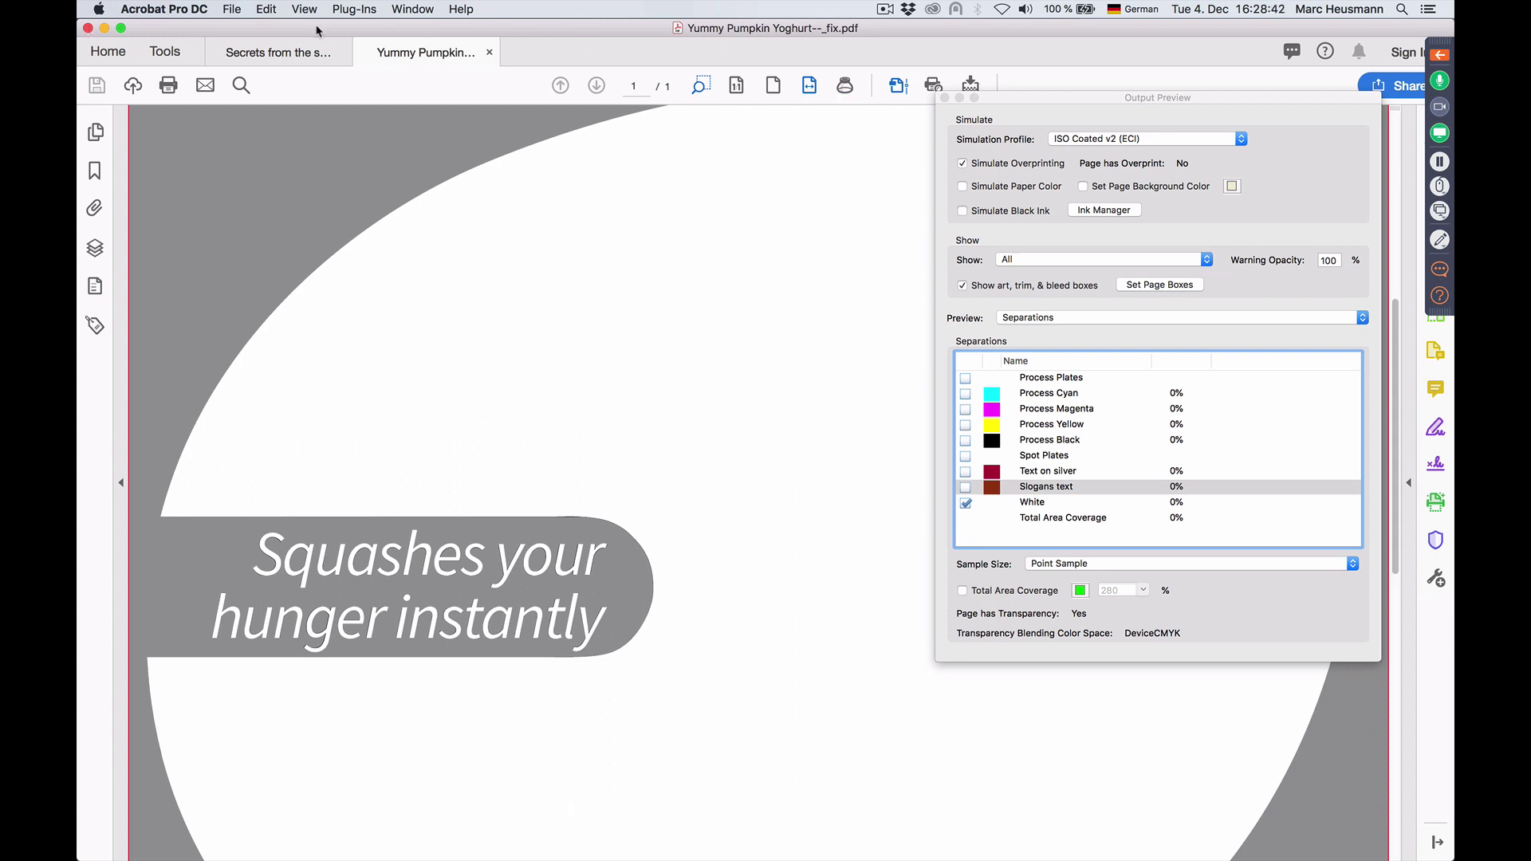
left_click(88, 29)
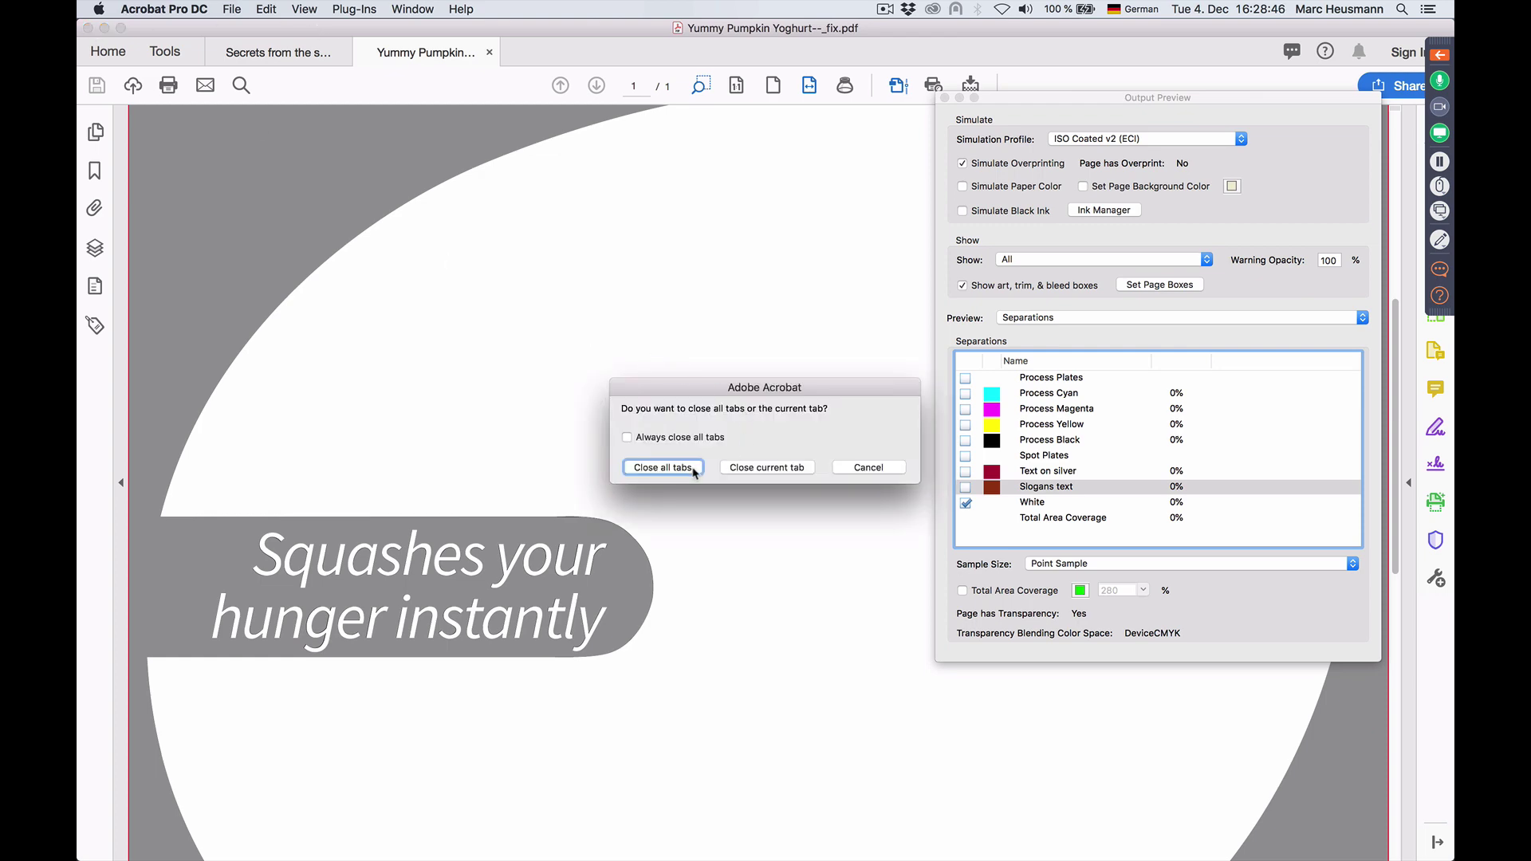
left_click(692, 471)
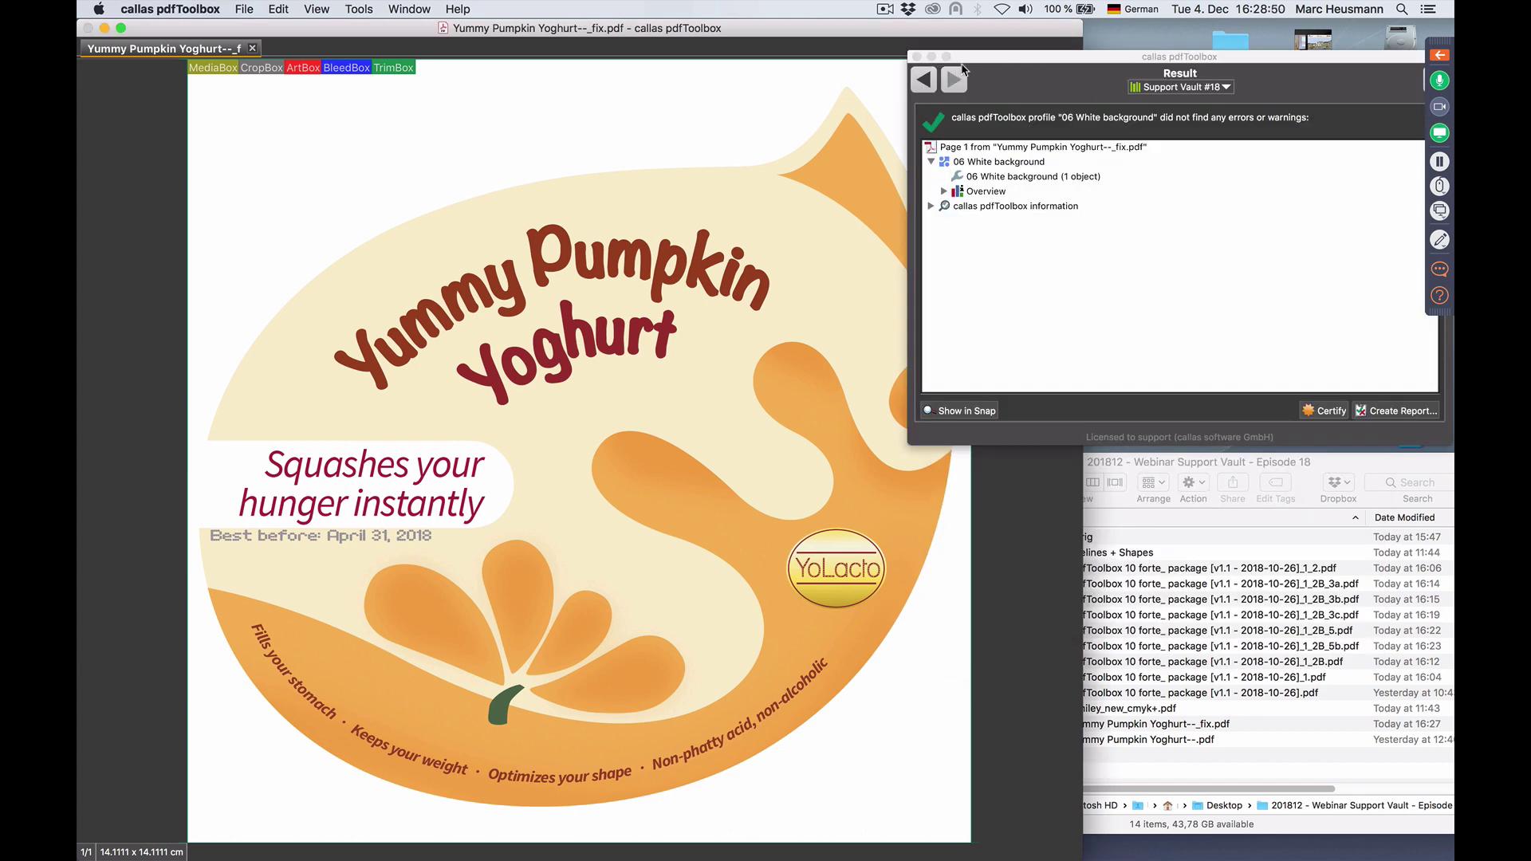
Edit the 06 White background fixup and set its shape usage to "Filled shape in front of current page content"
left_click(925, 87)
left_click(923, 80)
left_click(1384, 296)
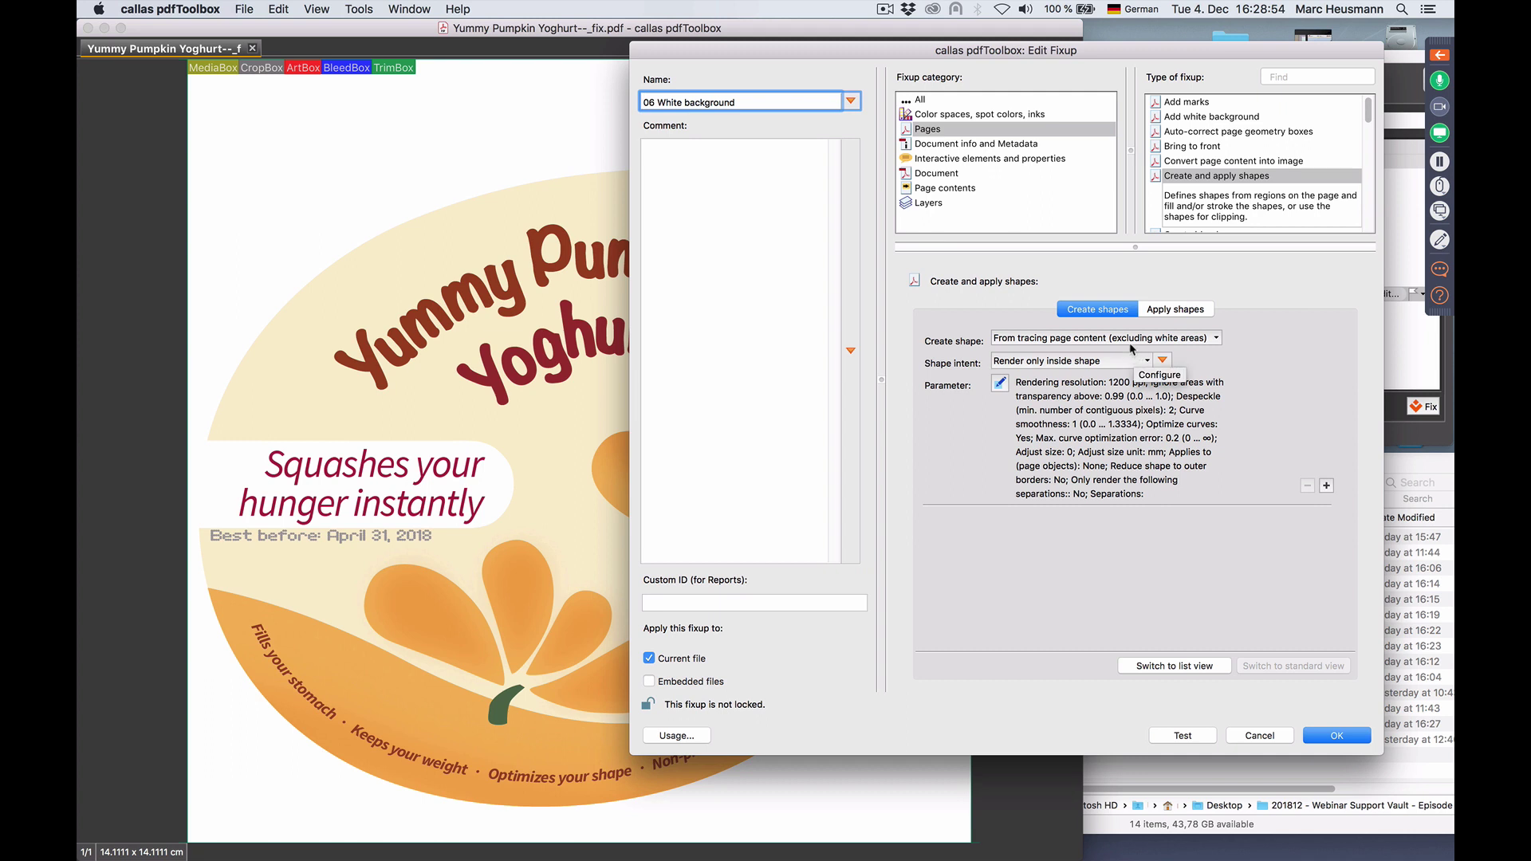
left_click(1152, 313)
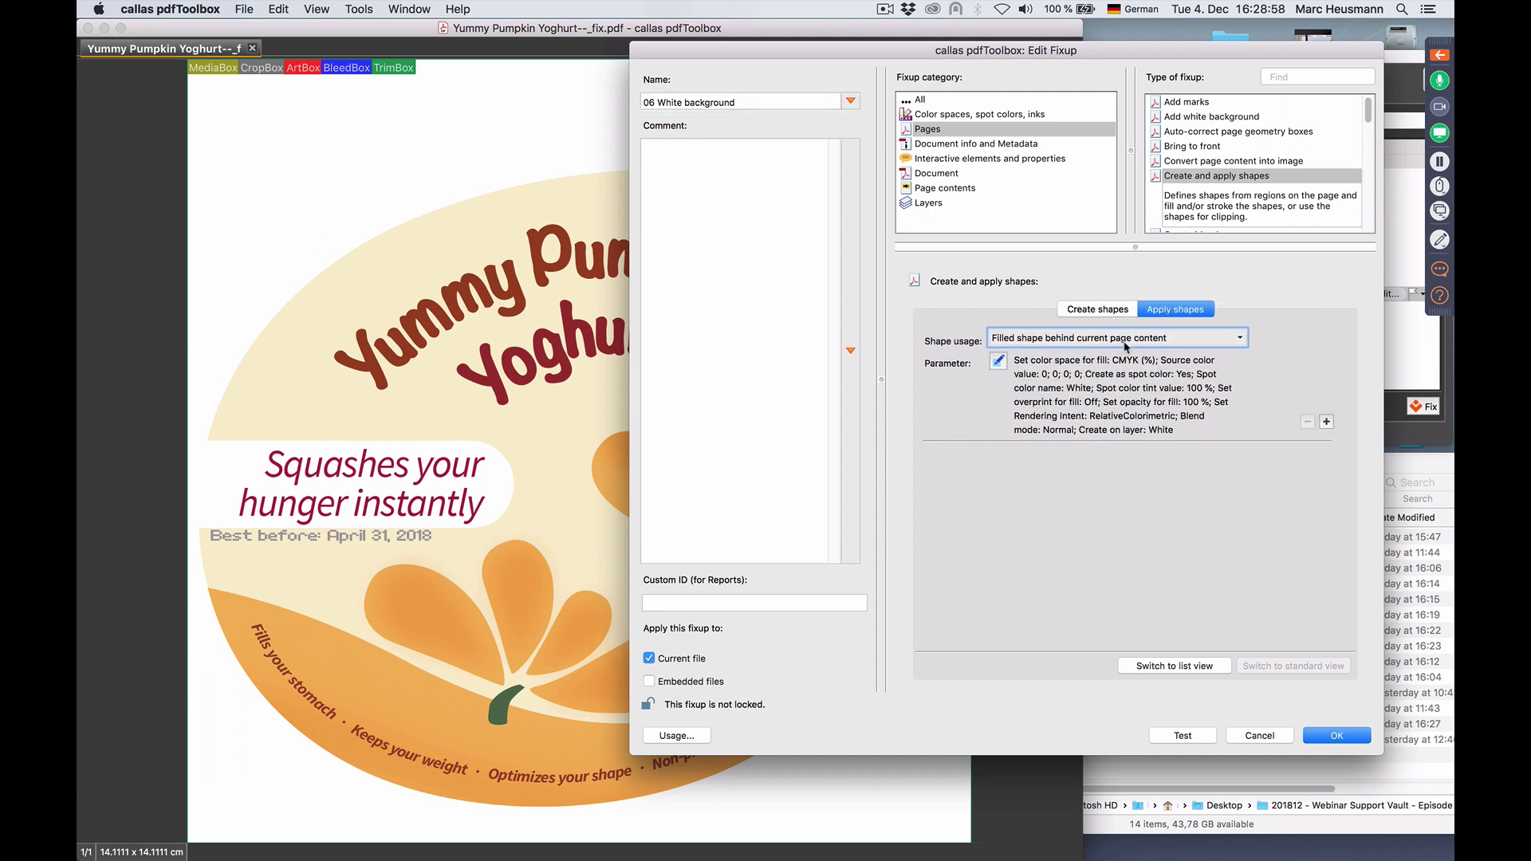
left_click(1126, 341)
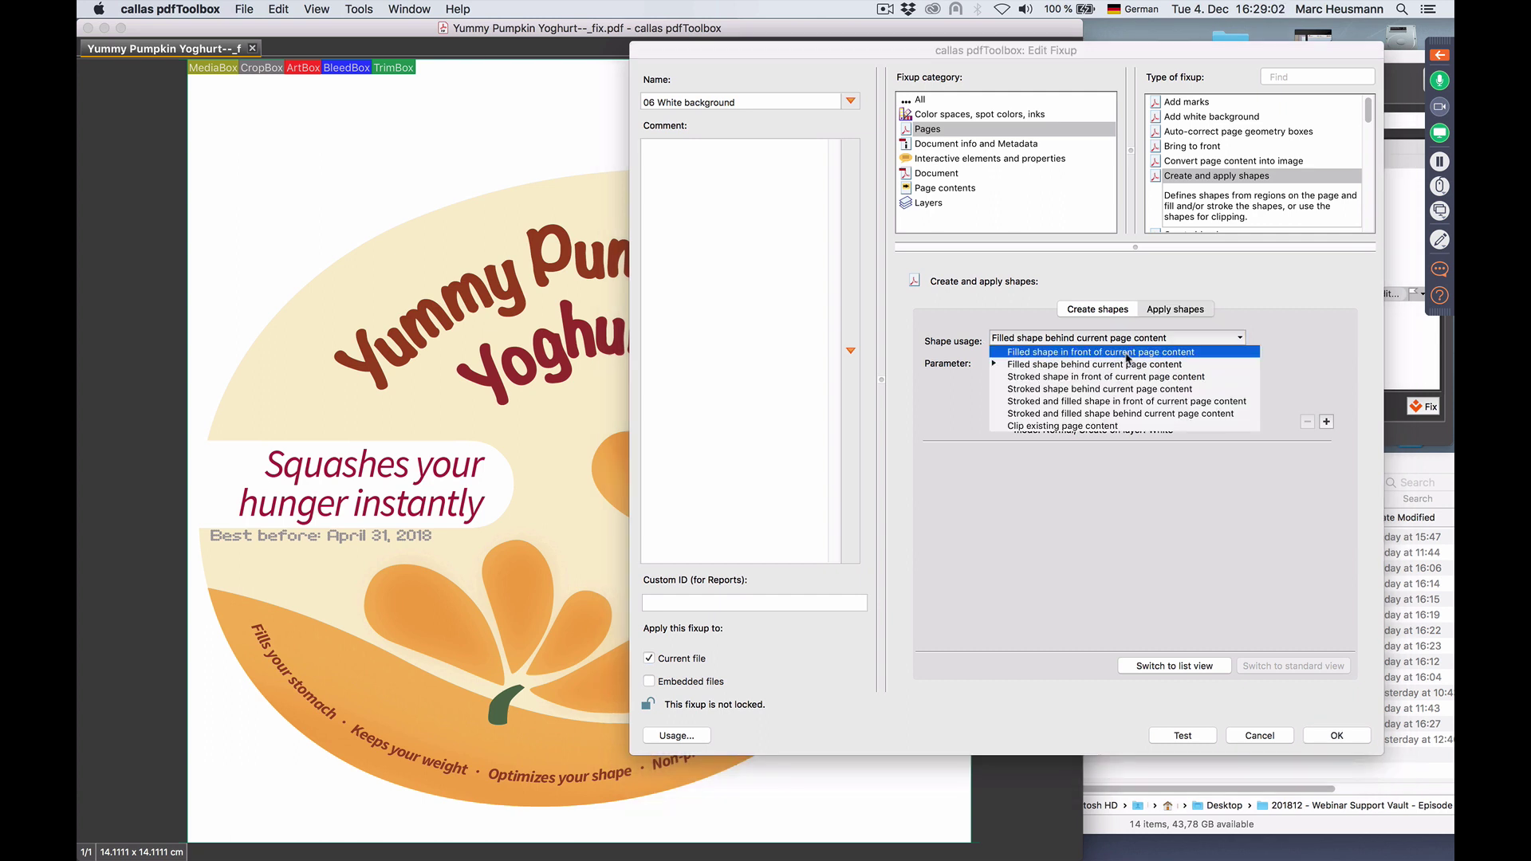
left_click(1128, 354)
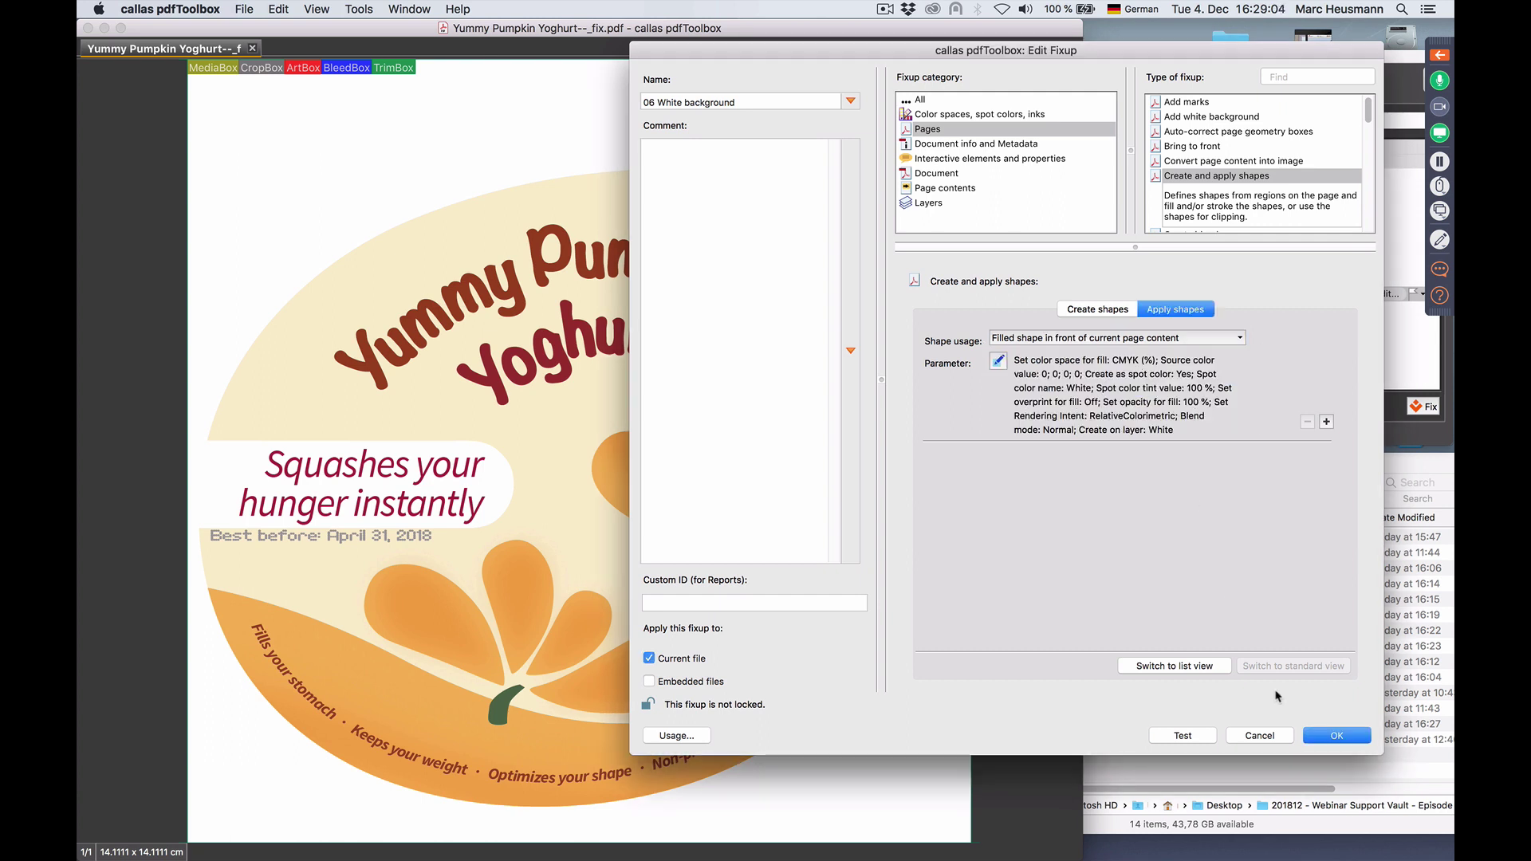
left_click(1338, 741)
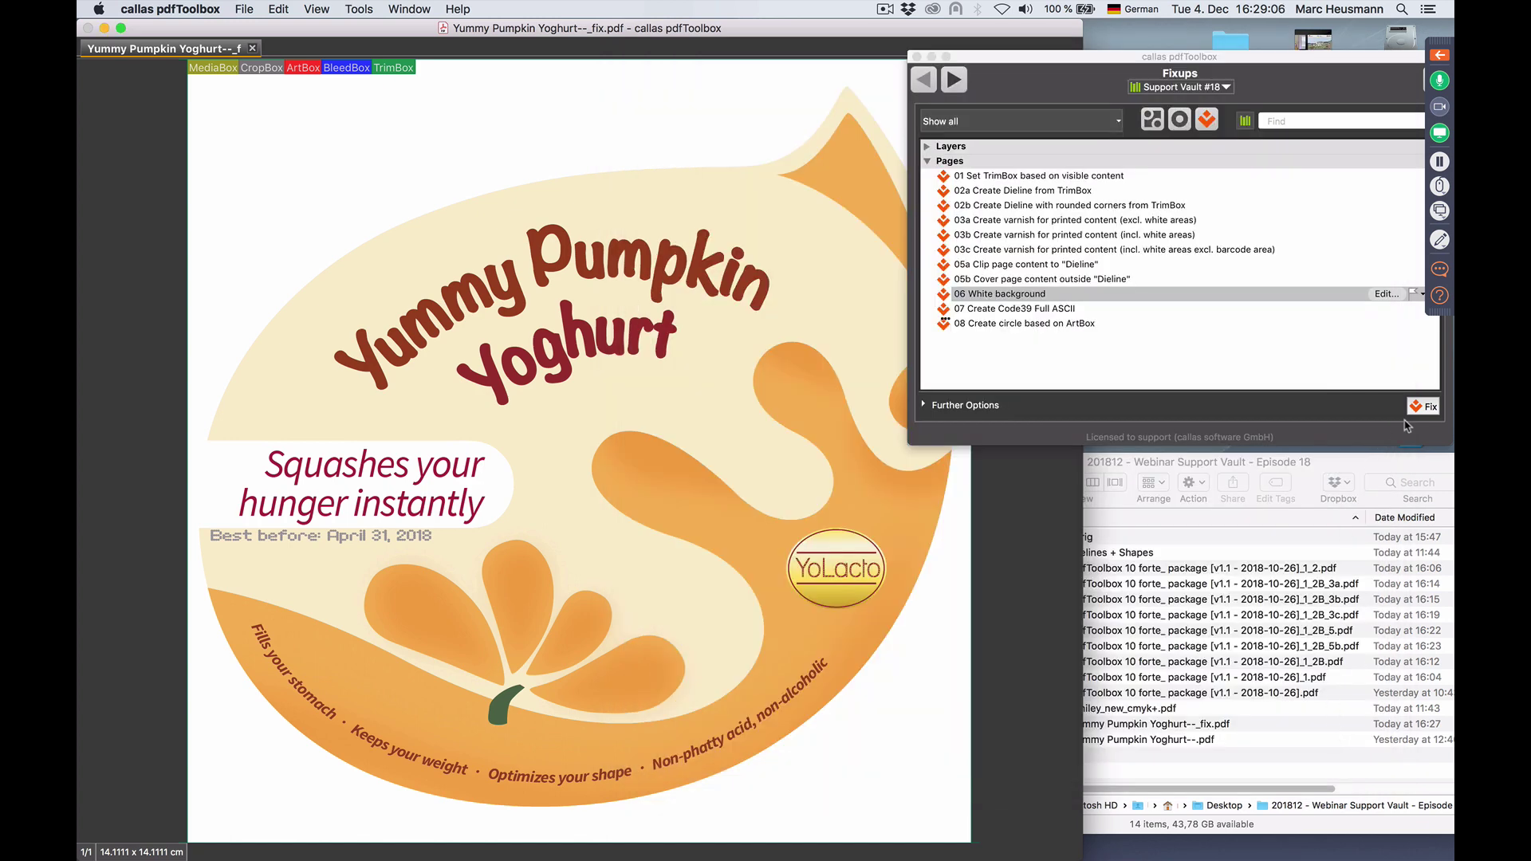
Run the modified 06 White background fixup and save the result as "Yummy Pumpkin Yoghurt--_fix2.pdf"
left_click(1427, 407)
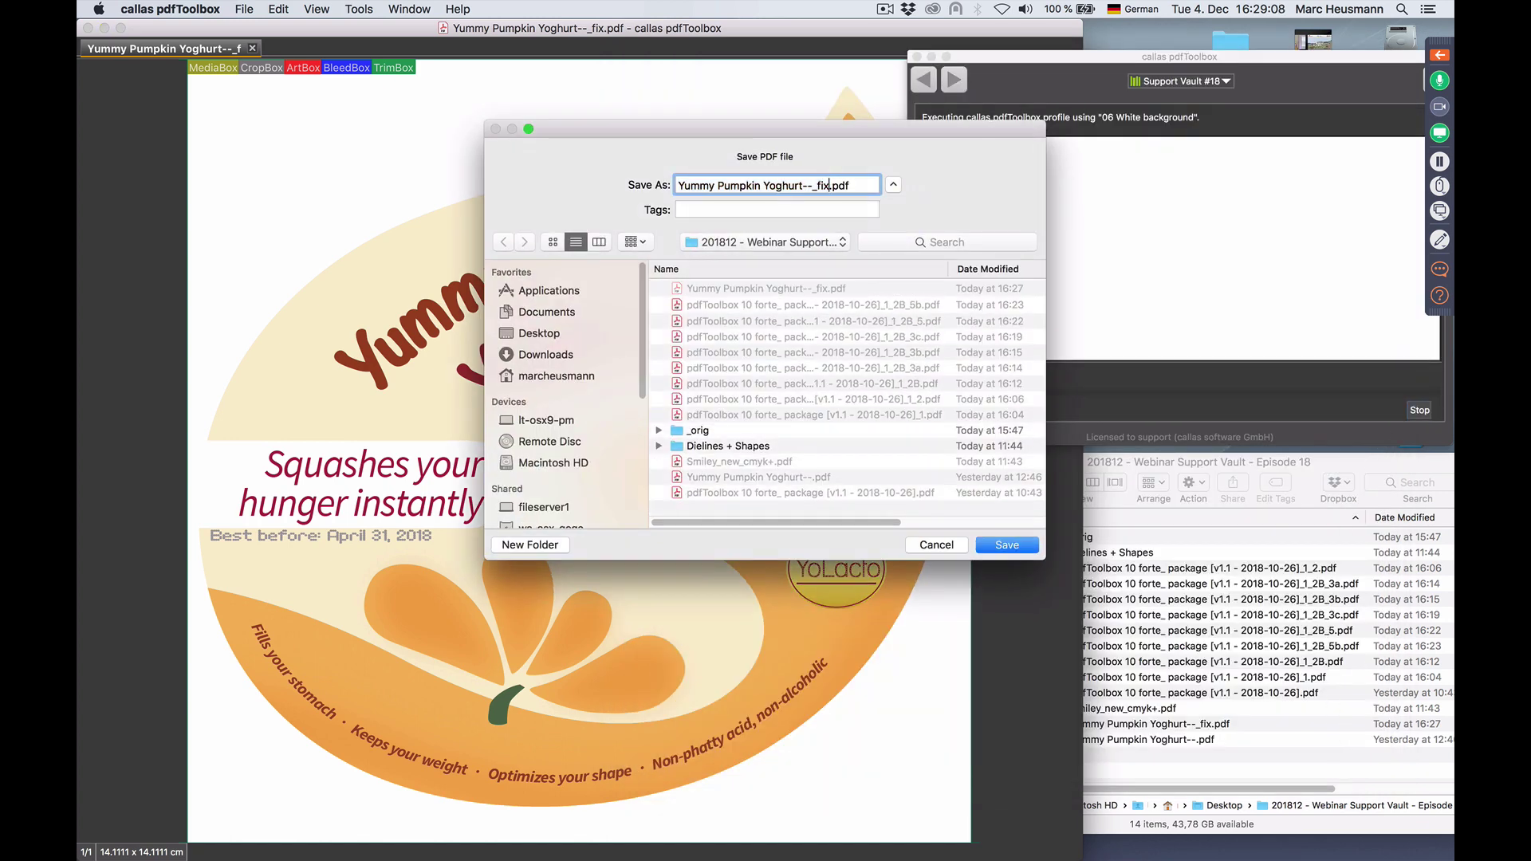
type("2")
key("Return")
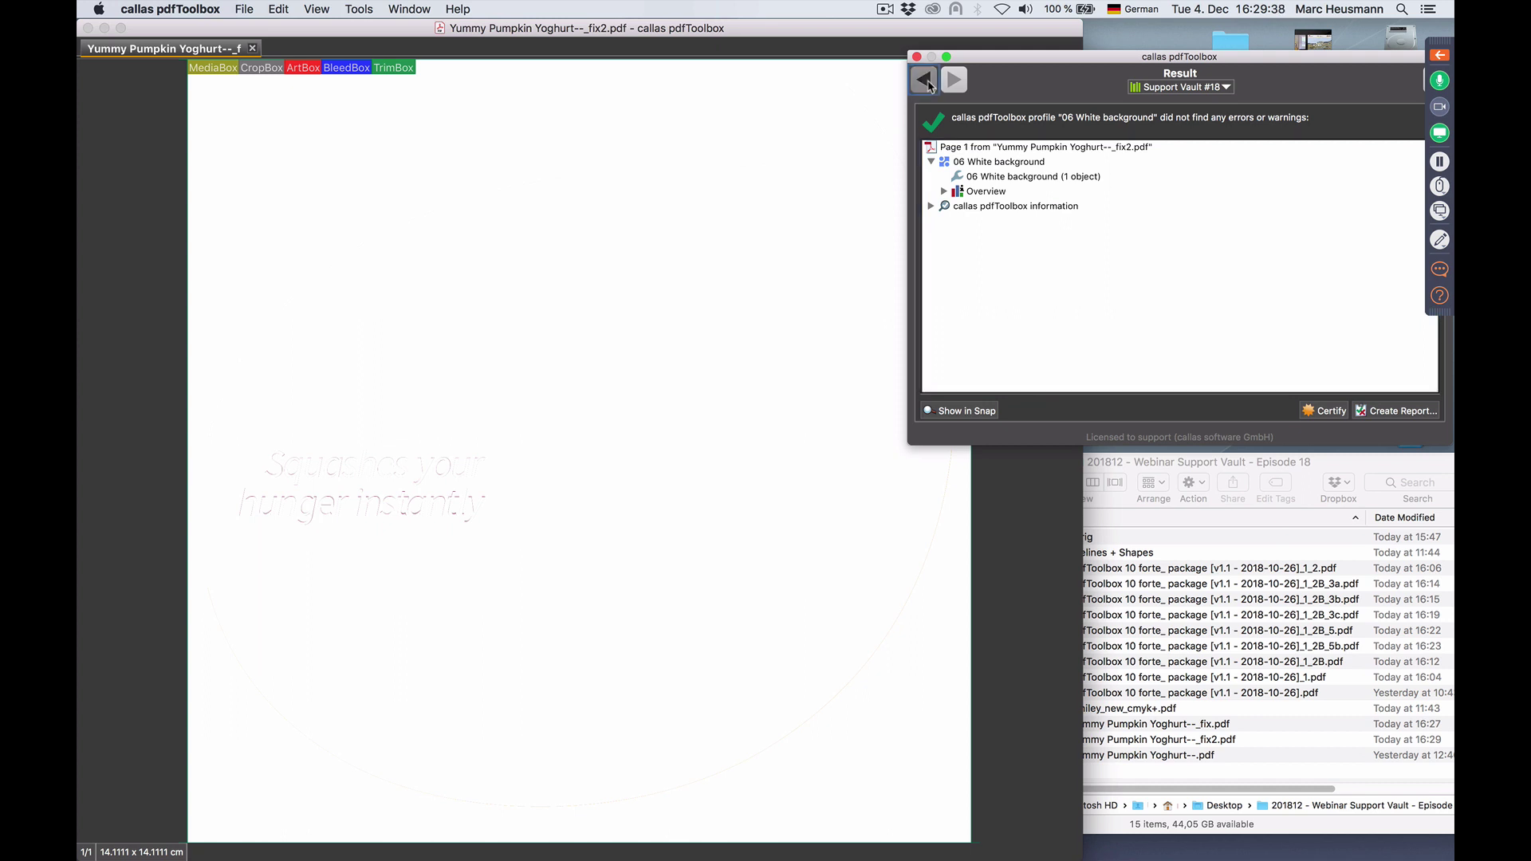
Return to the fixup list, close the yoghurt label and open "Smiley_new_cmyk+.pdf" in pdfToolbox
left_click(927, 81)
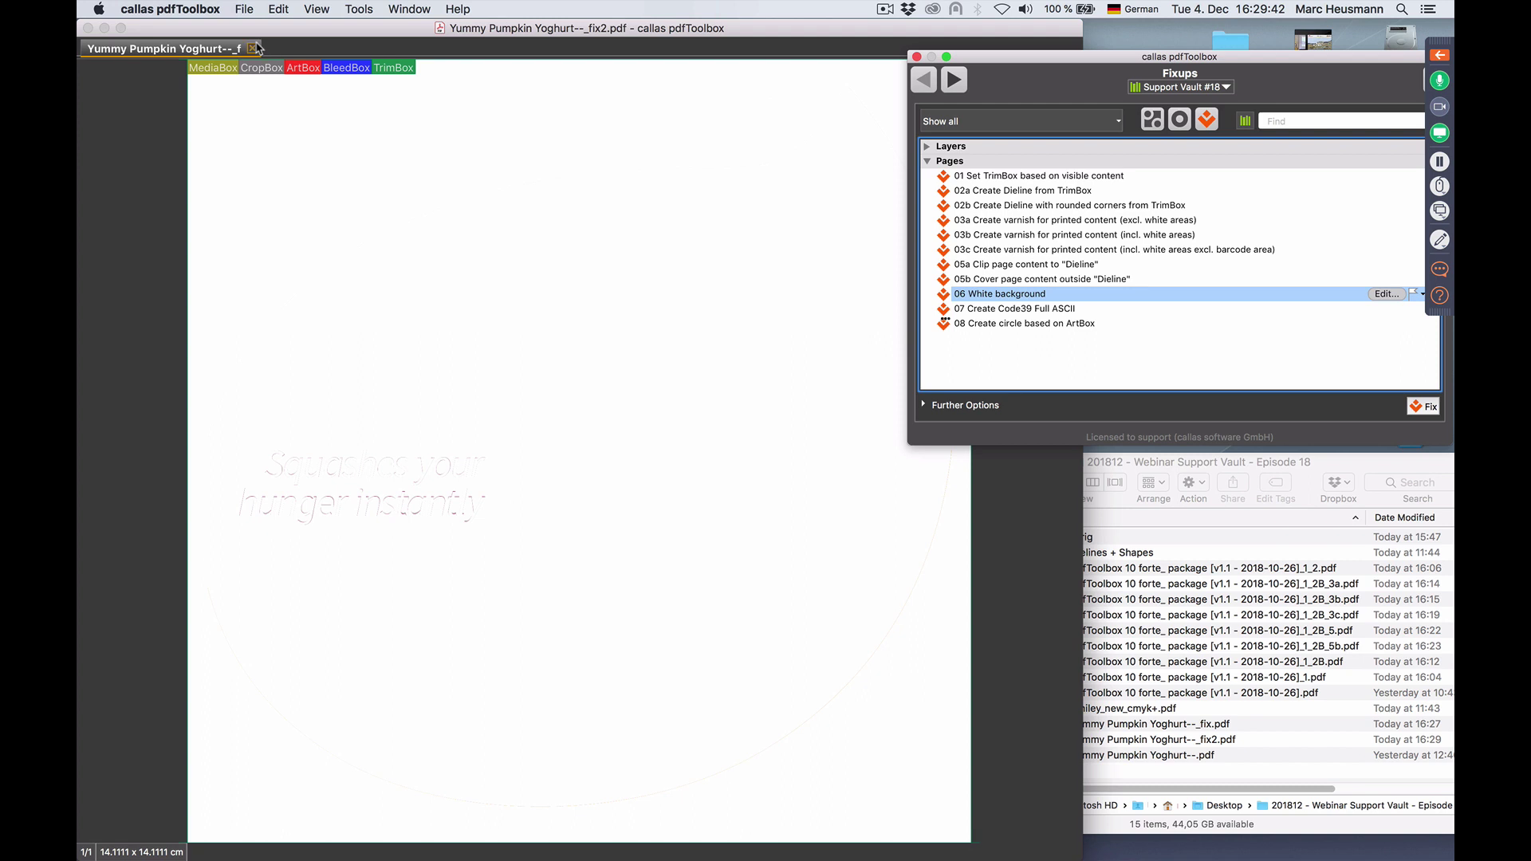
left_click(254, 49)
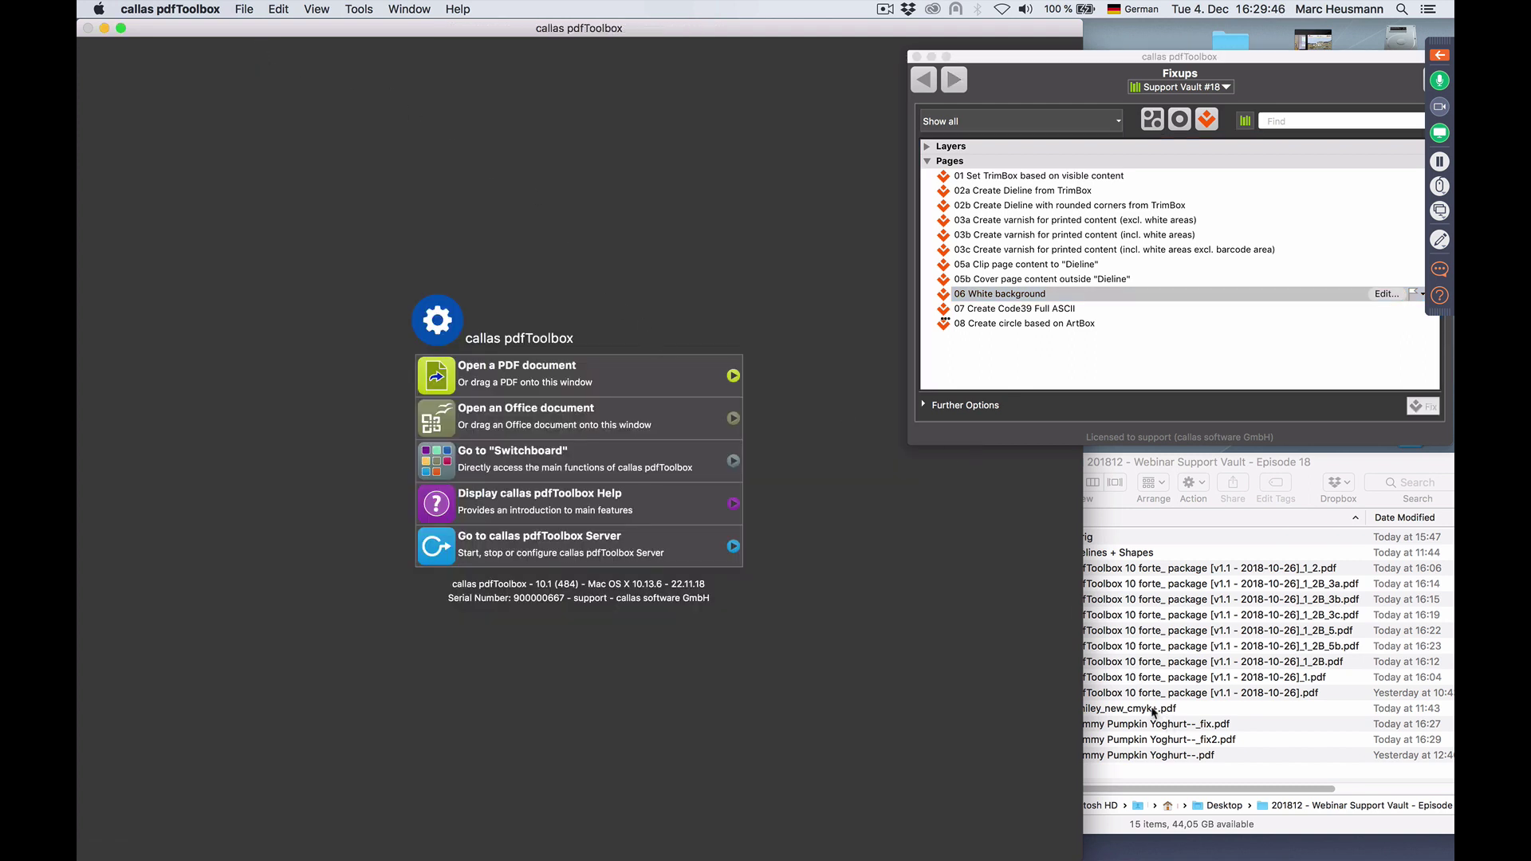
left_click_drag(1164, 716, 415, 247)
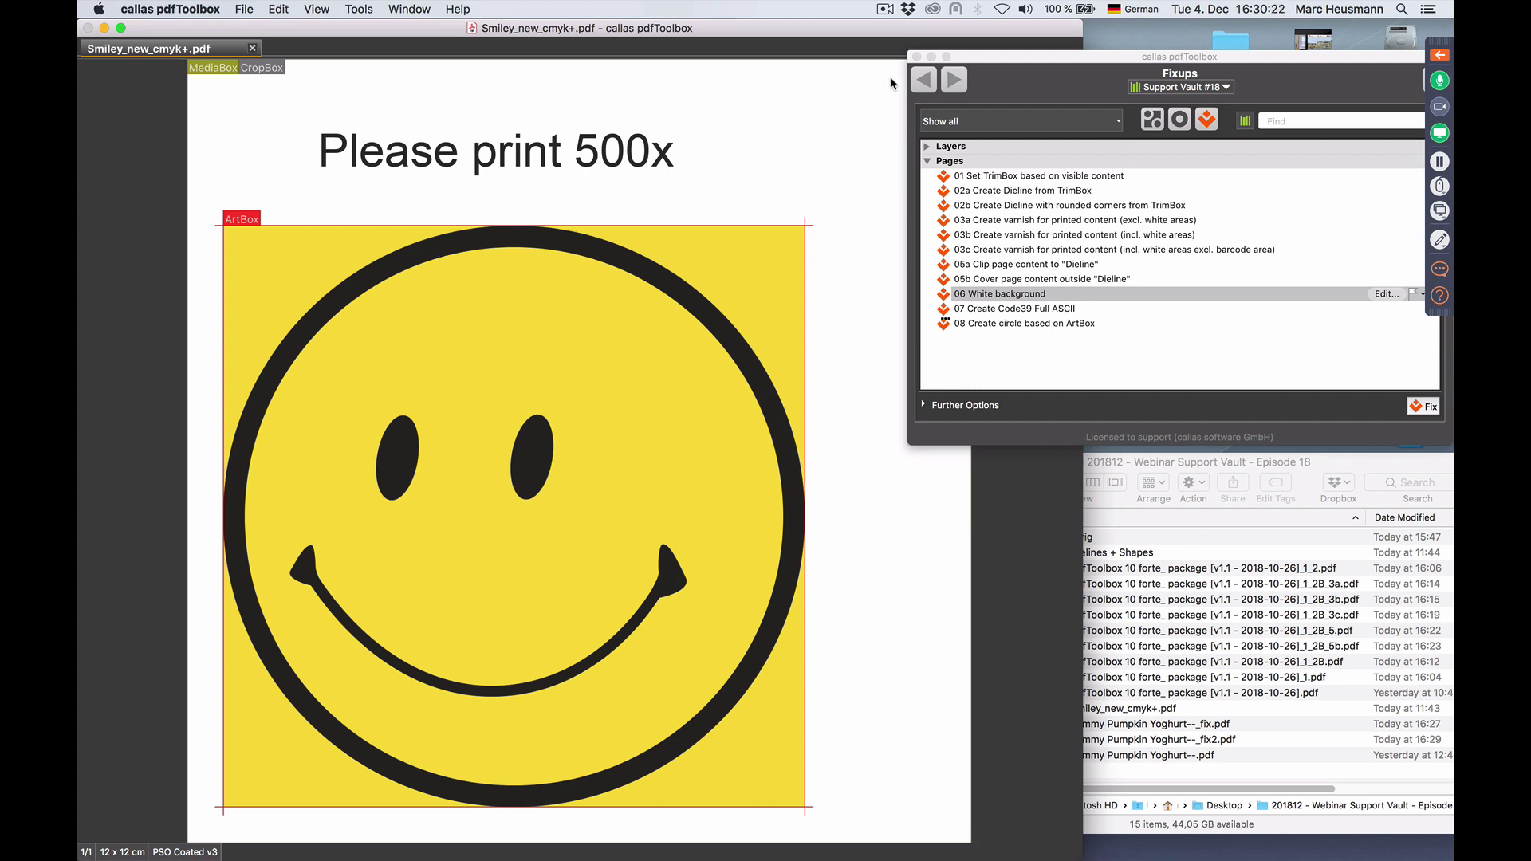
Run the 08 Create circle based on ArtBox fixup on the smiley PDF and save the result as "Smiley_new_cmyk+_f.pdf"
left_click_drag(1317, 64, 1269, 51)
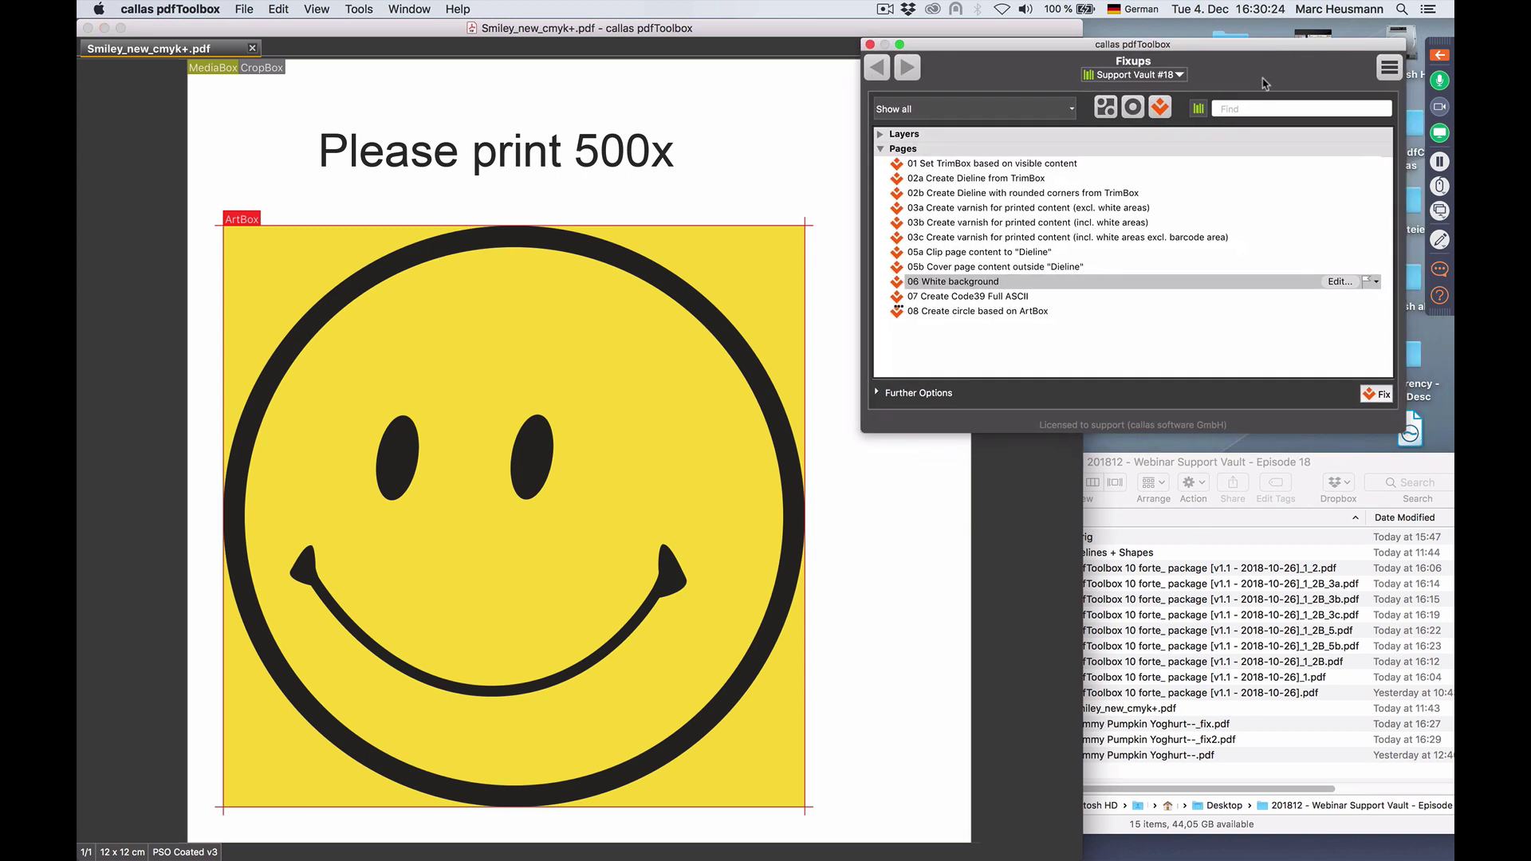
left_click(1045, 311)
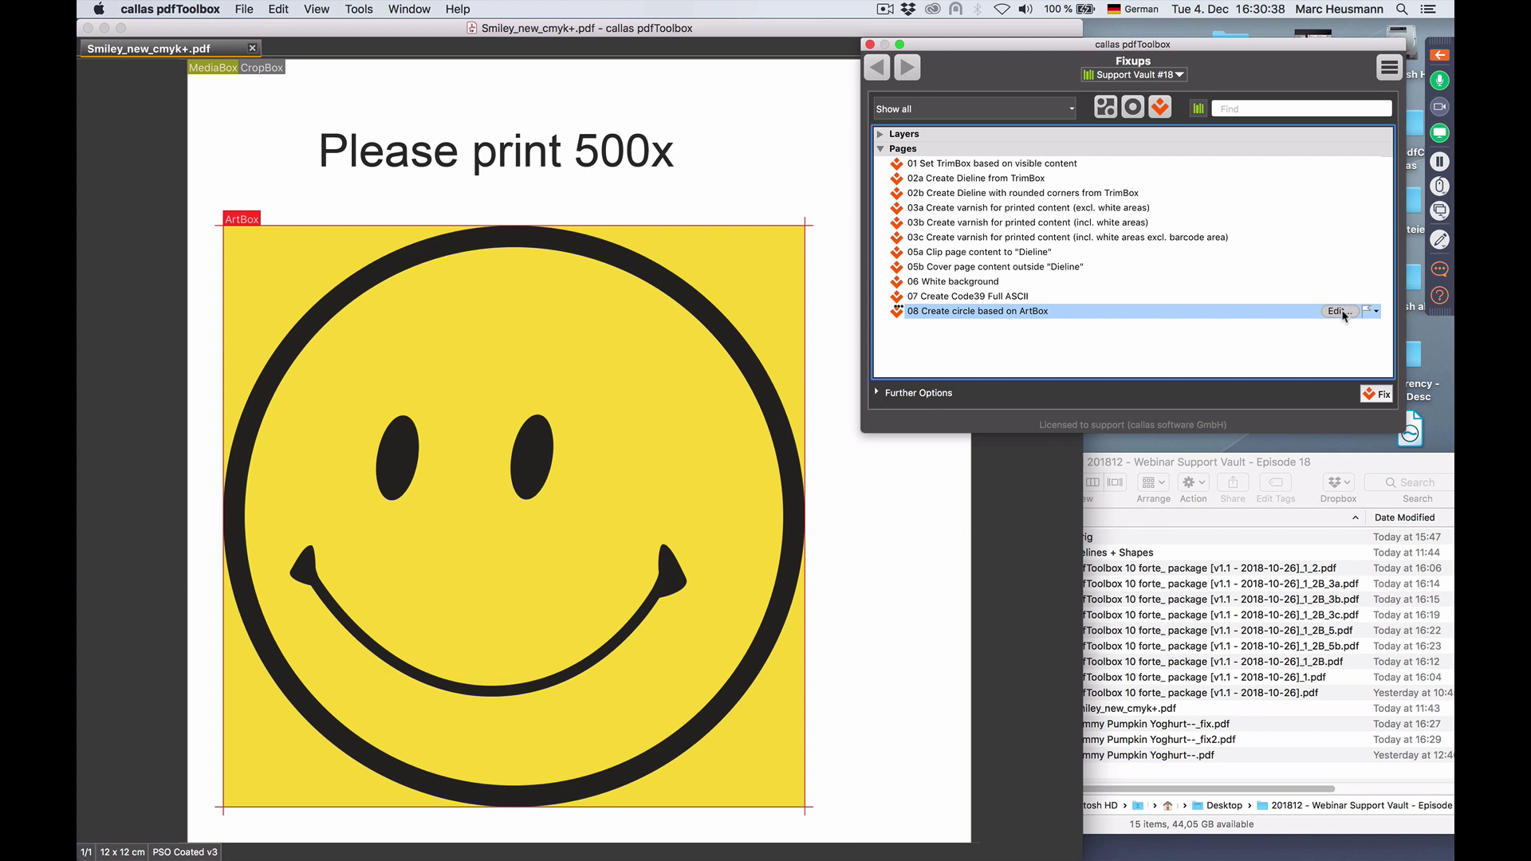
left_click(1382, 395)
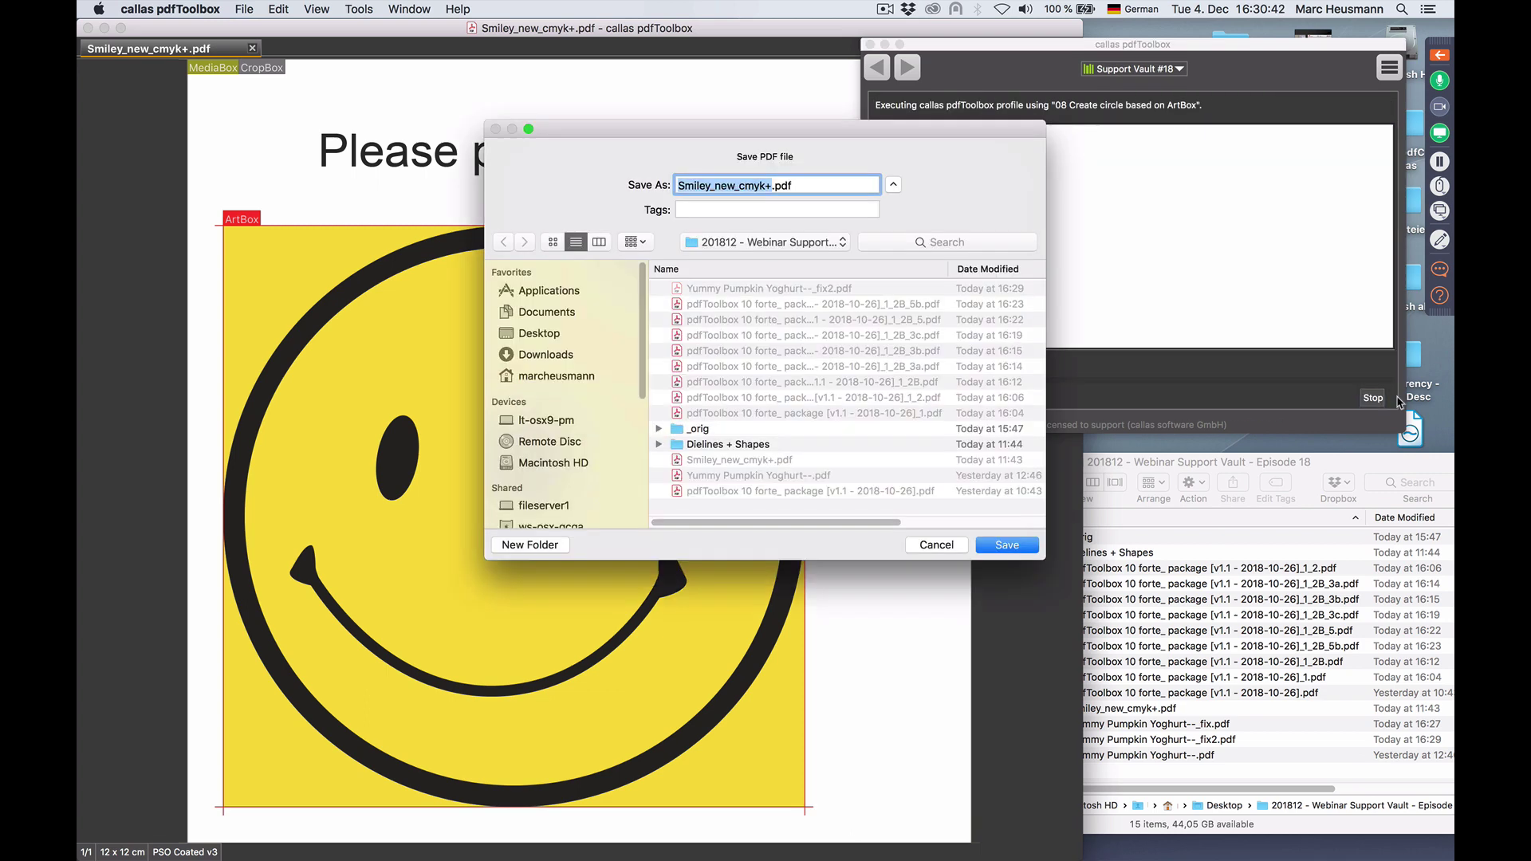
key("Right")
type("_f")
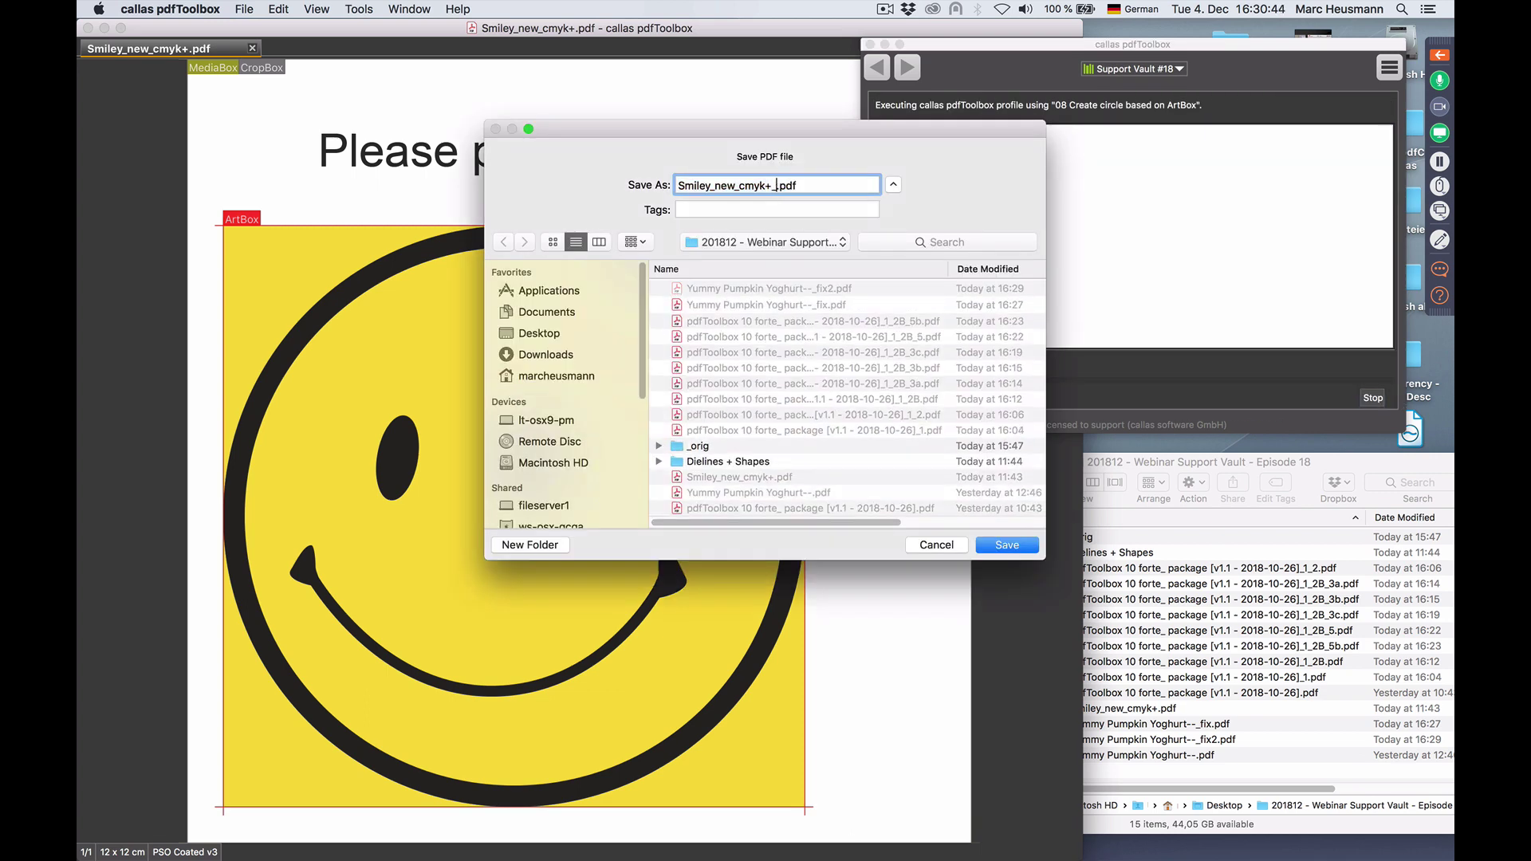
key("Return")
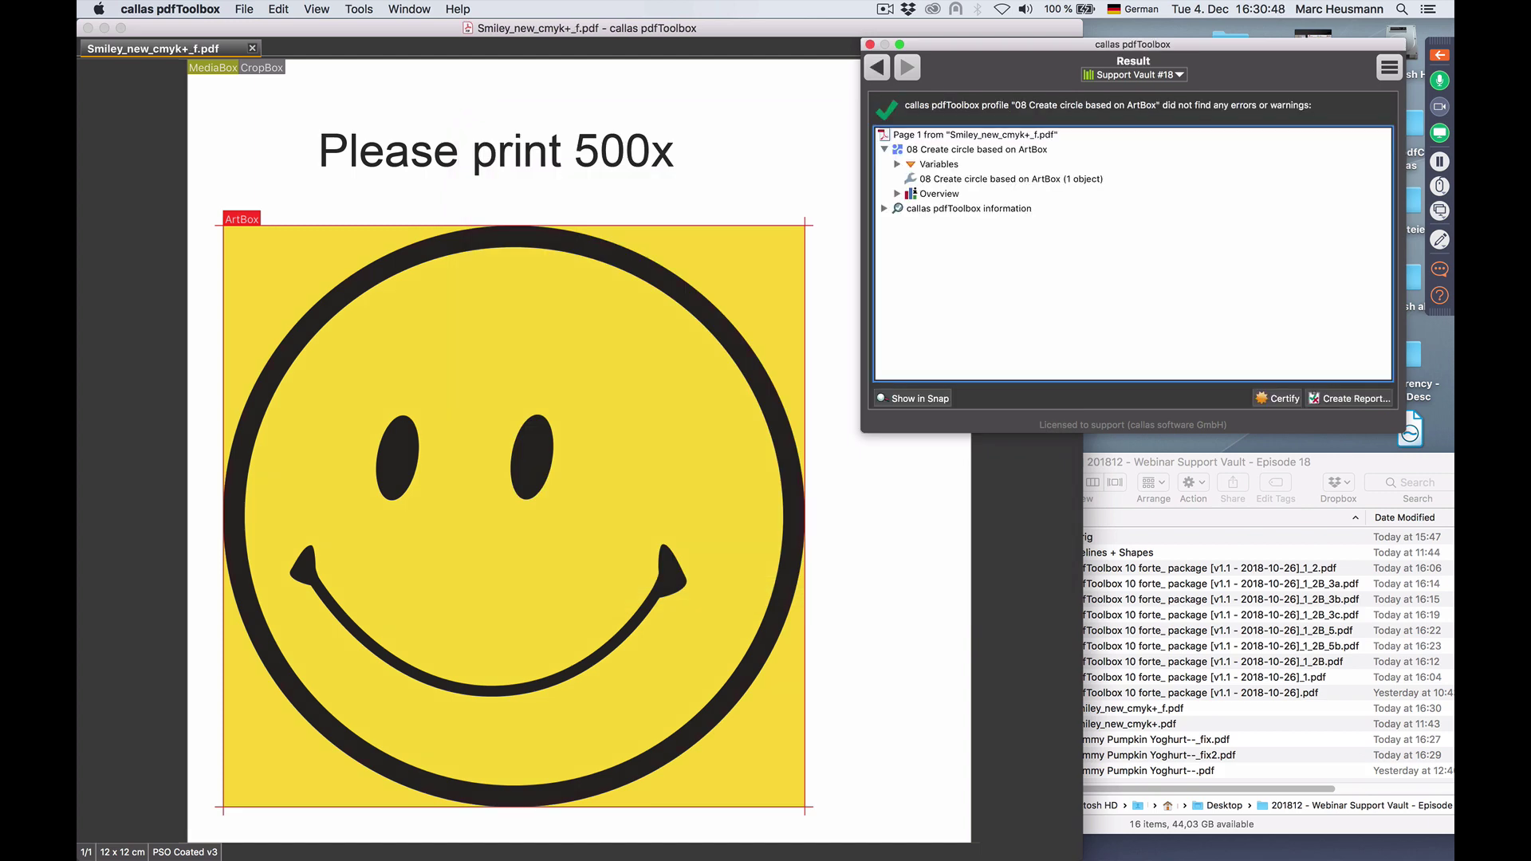
Visualize the individual separations of the fixed smiley PDF, examine the Cutline separation and close the visualization
left_click(370, 11)
mouse_move(399, 16)
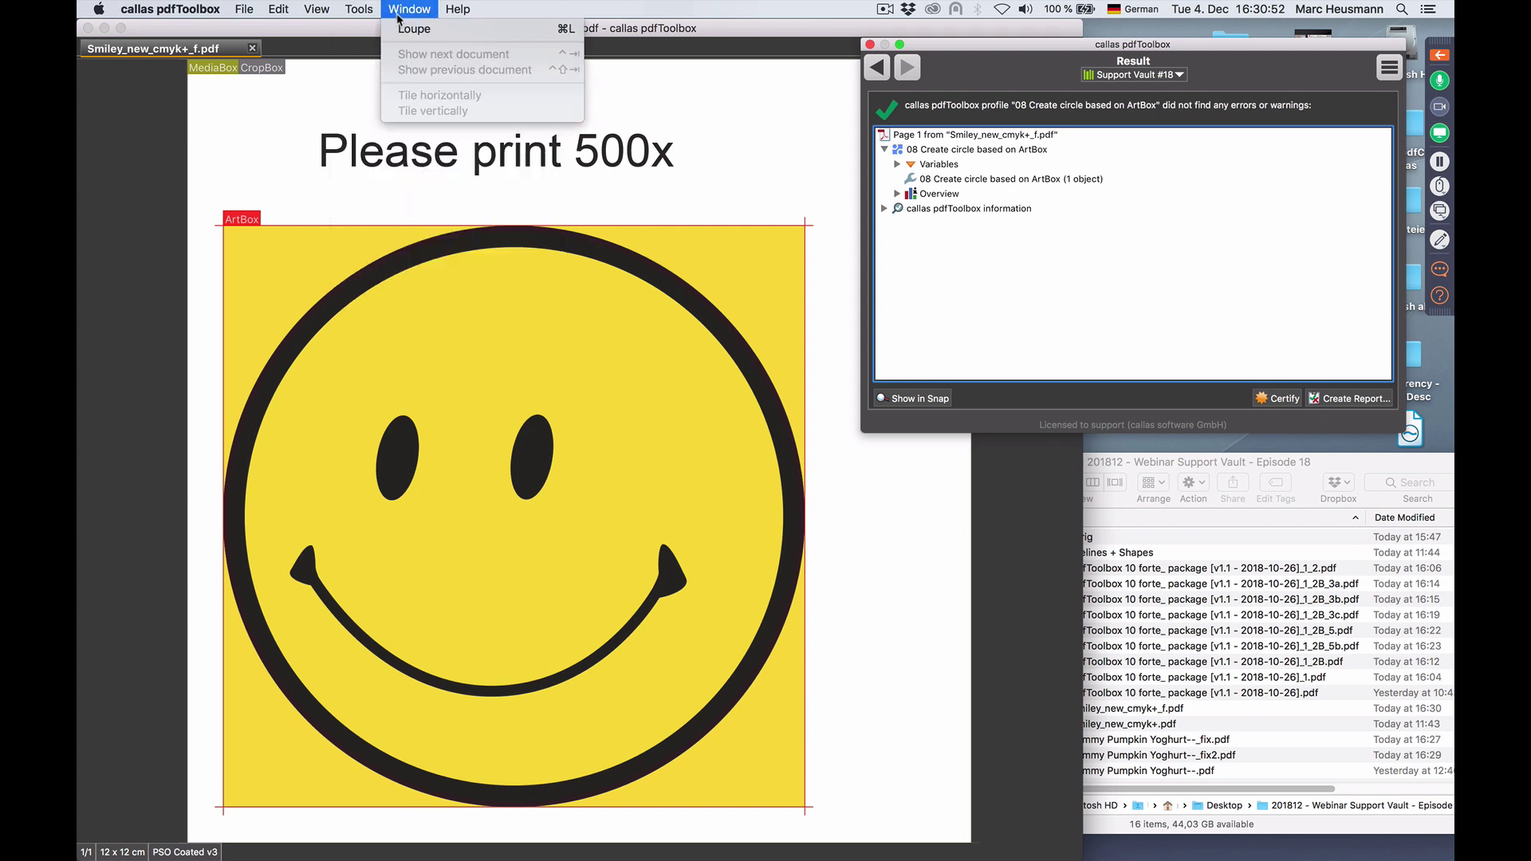
mouse_move(323, 11)
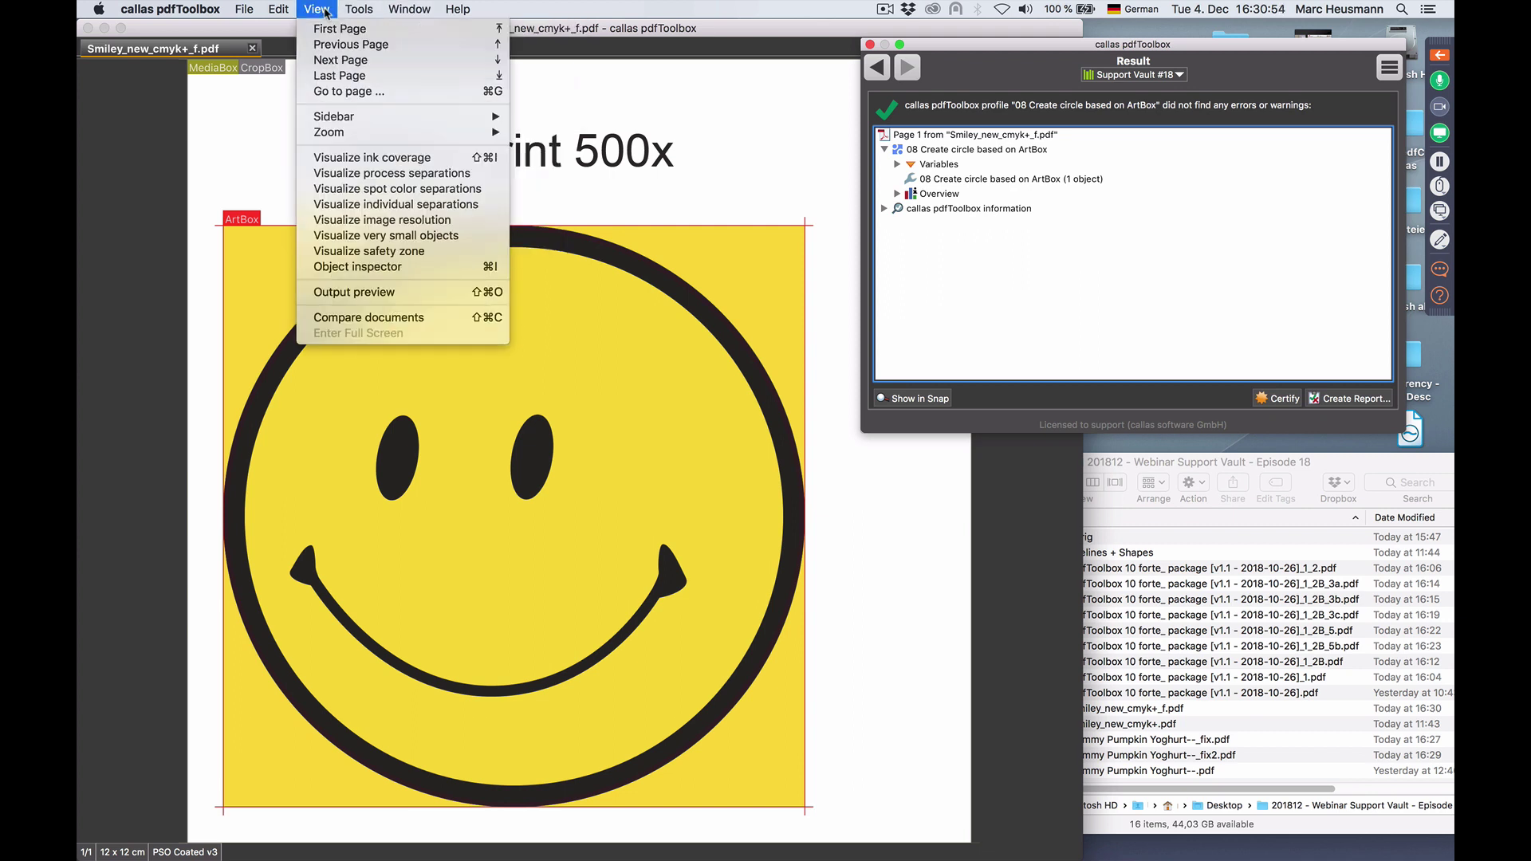
left_click(397, 206)
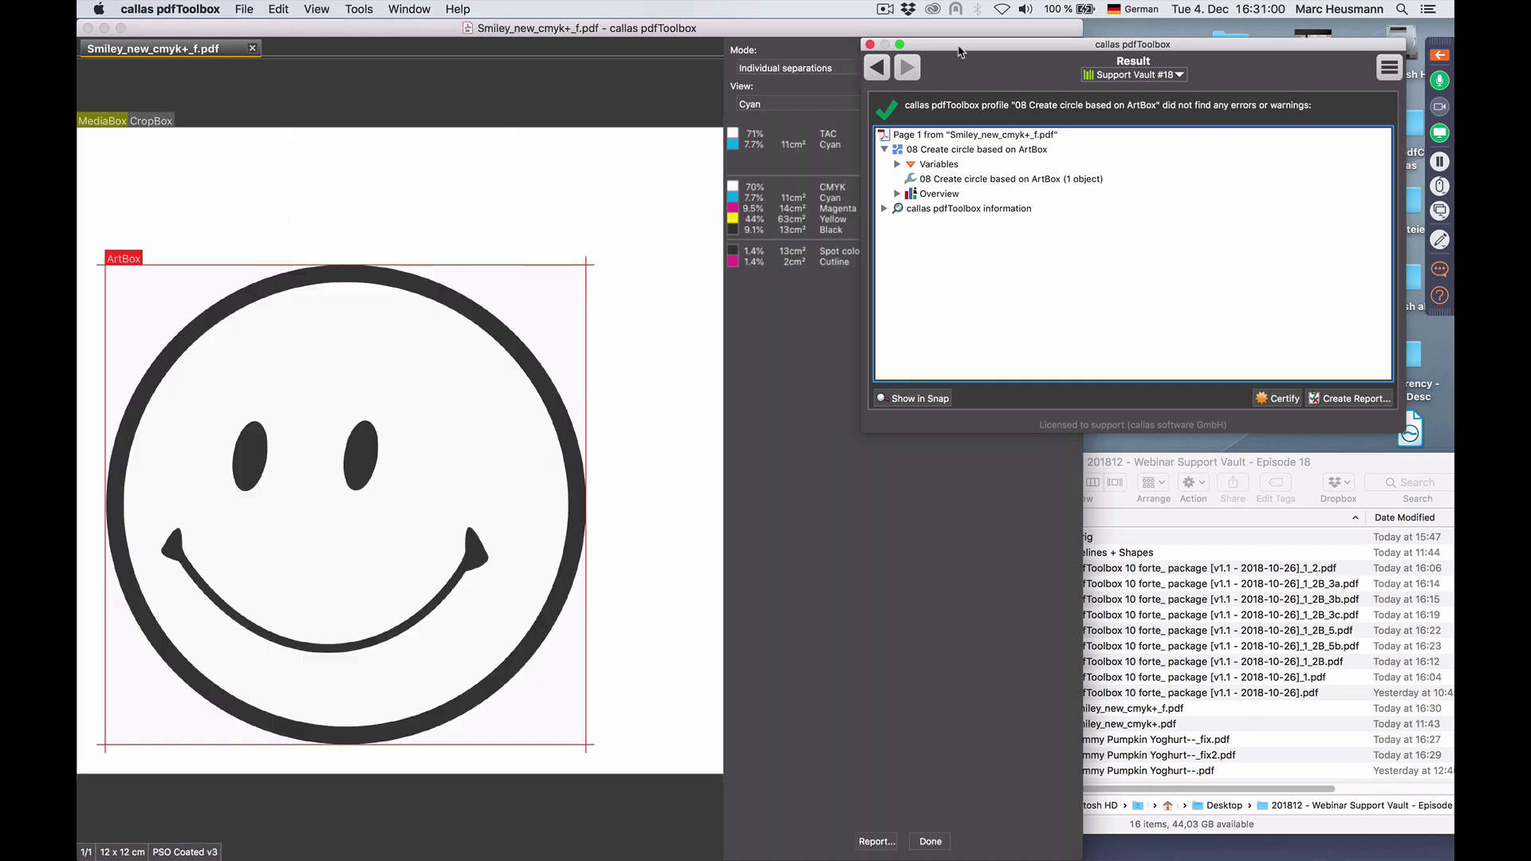
left_click_drag(955, 42, 1108, 87)
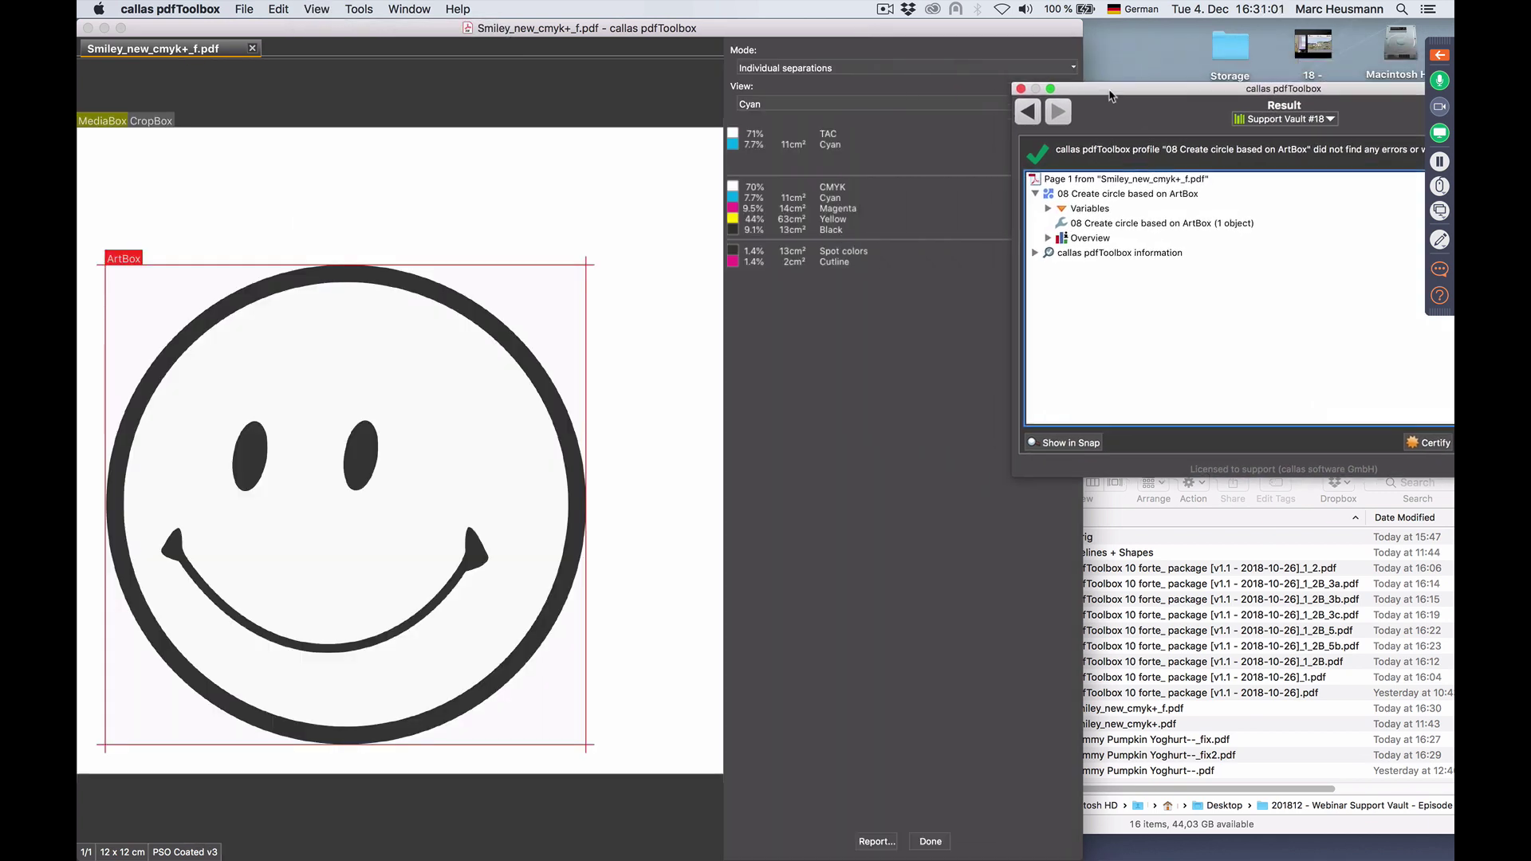
left_click(827, 104)
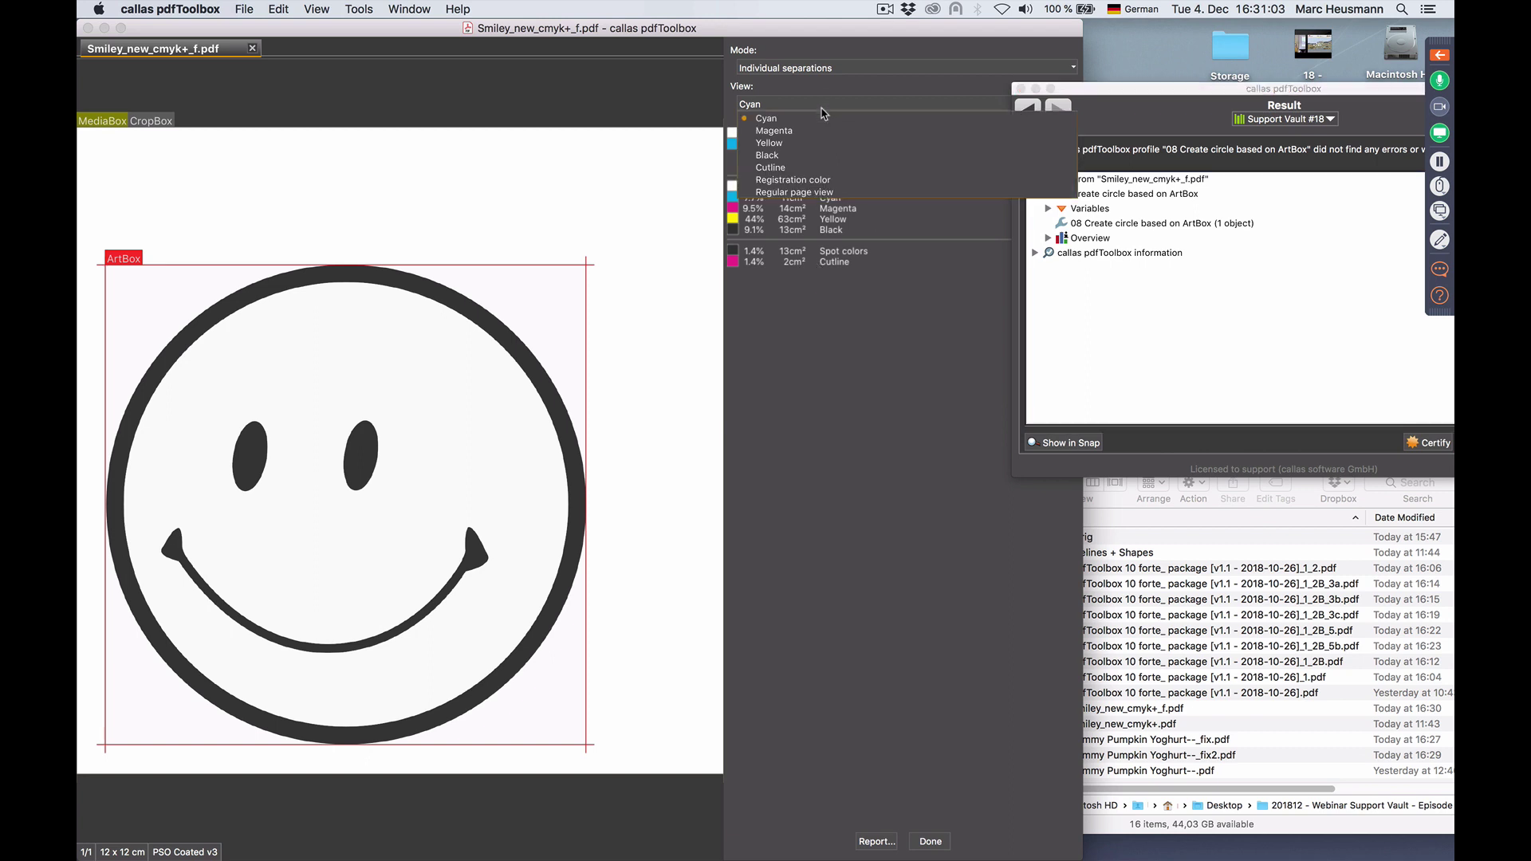
left_click(829, 168)
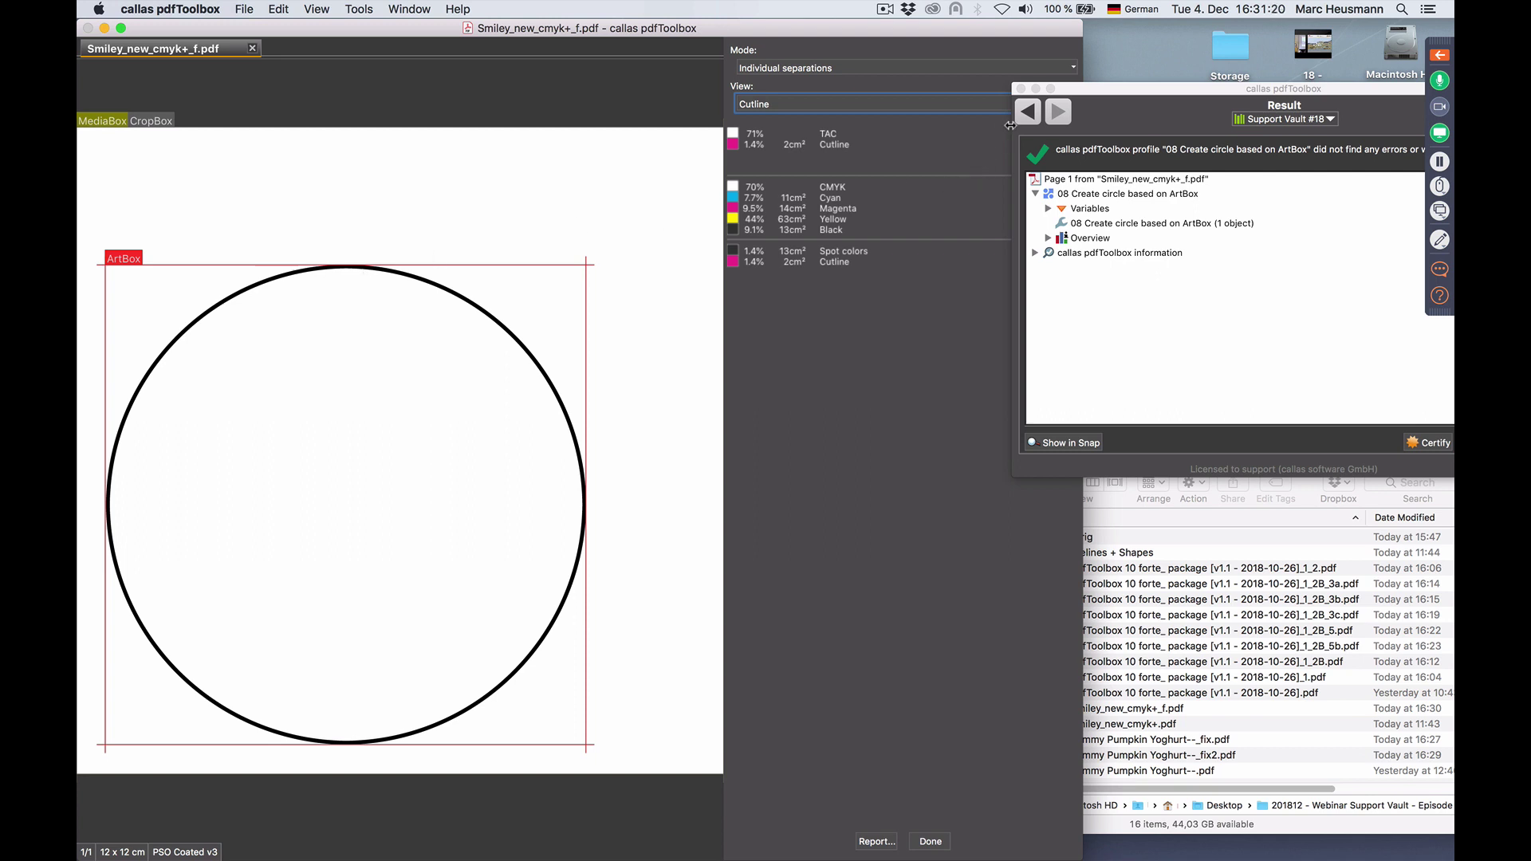
left_click(926, 842)
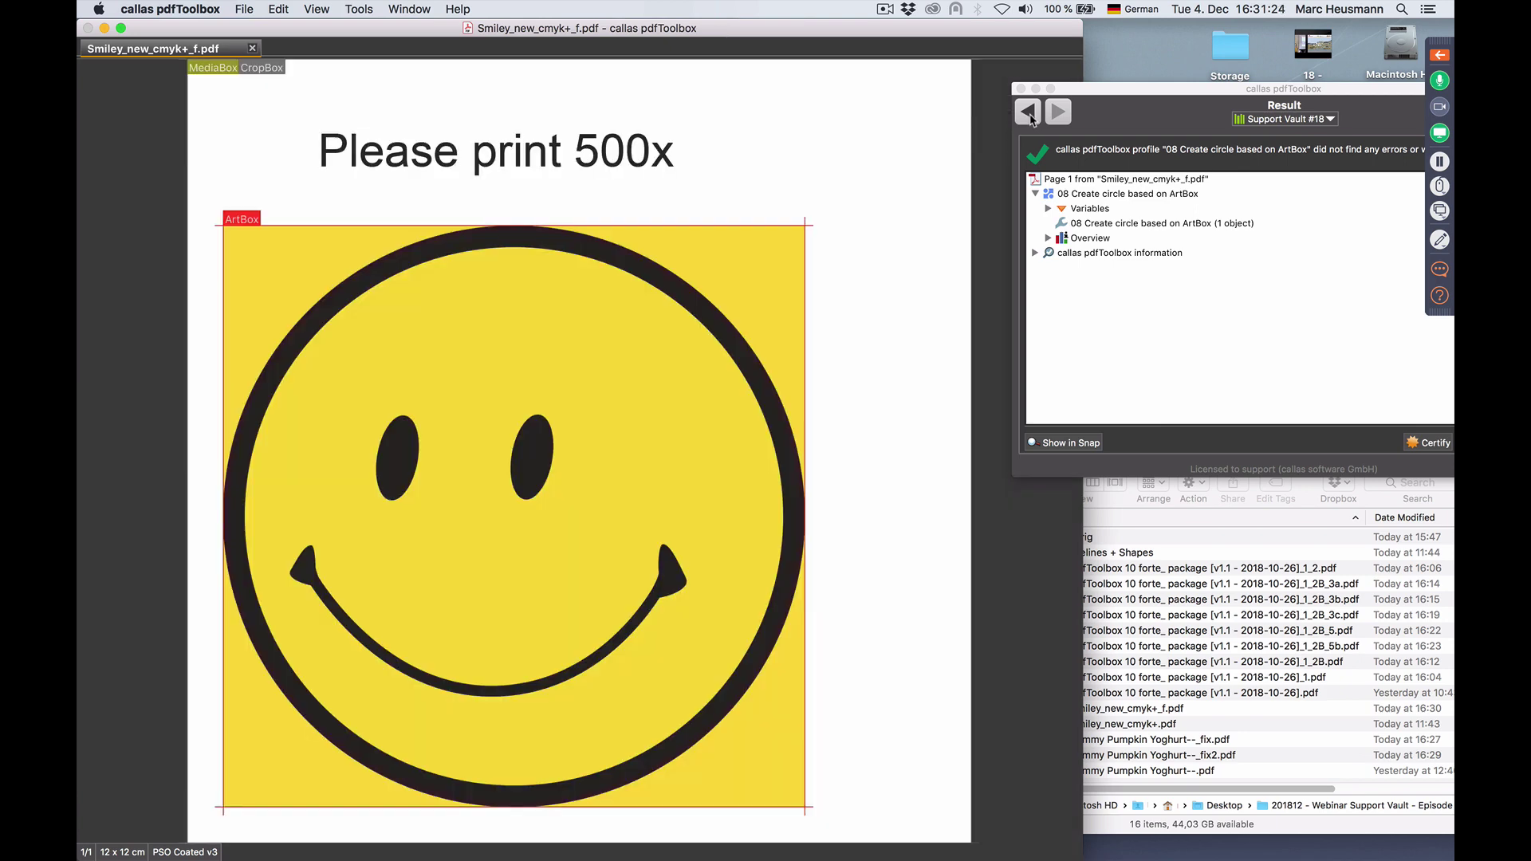
Return to the fixup list, open the 08 Create circle based on ArtBox settings and open the rounded_corner script variable from the shape parameters
left_click(1028, 114)
left_click_drag(1182, 102, 992, 57)
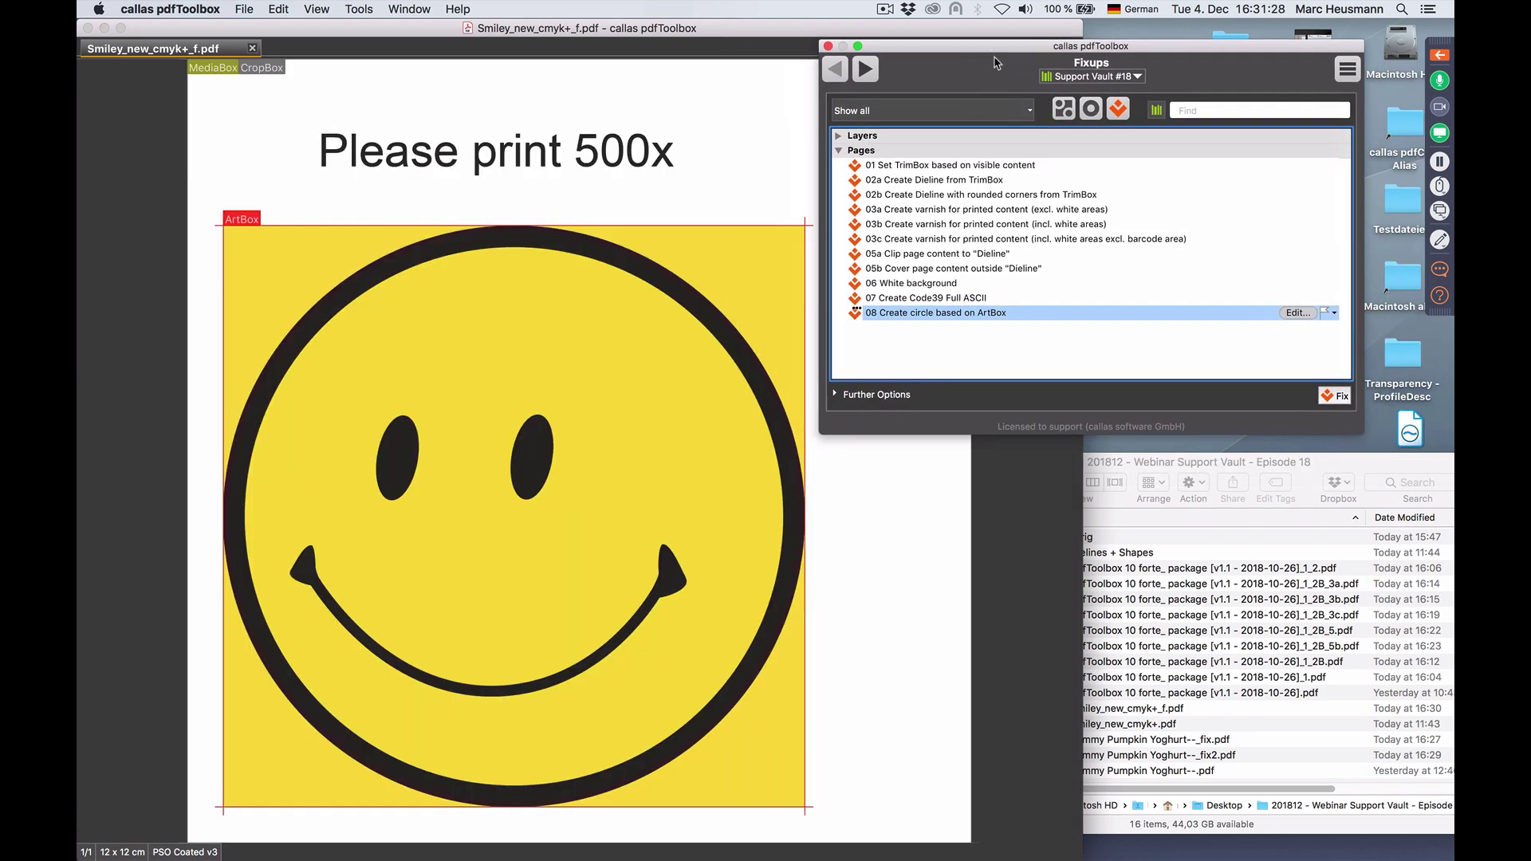
left_click(1297, 312)
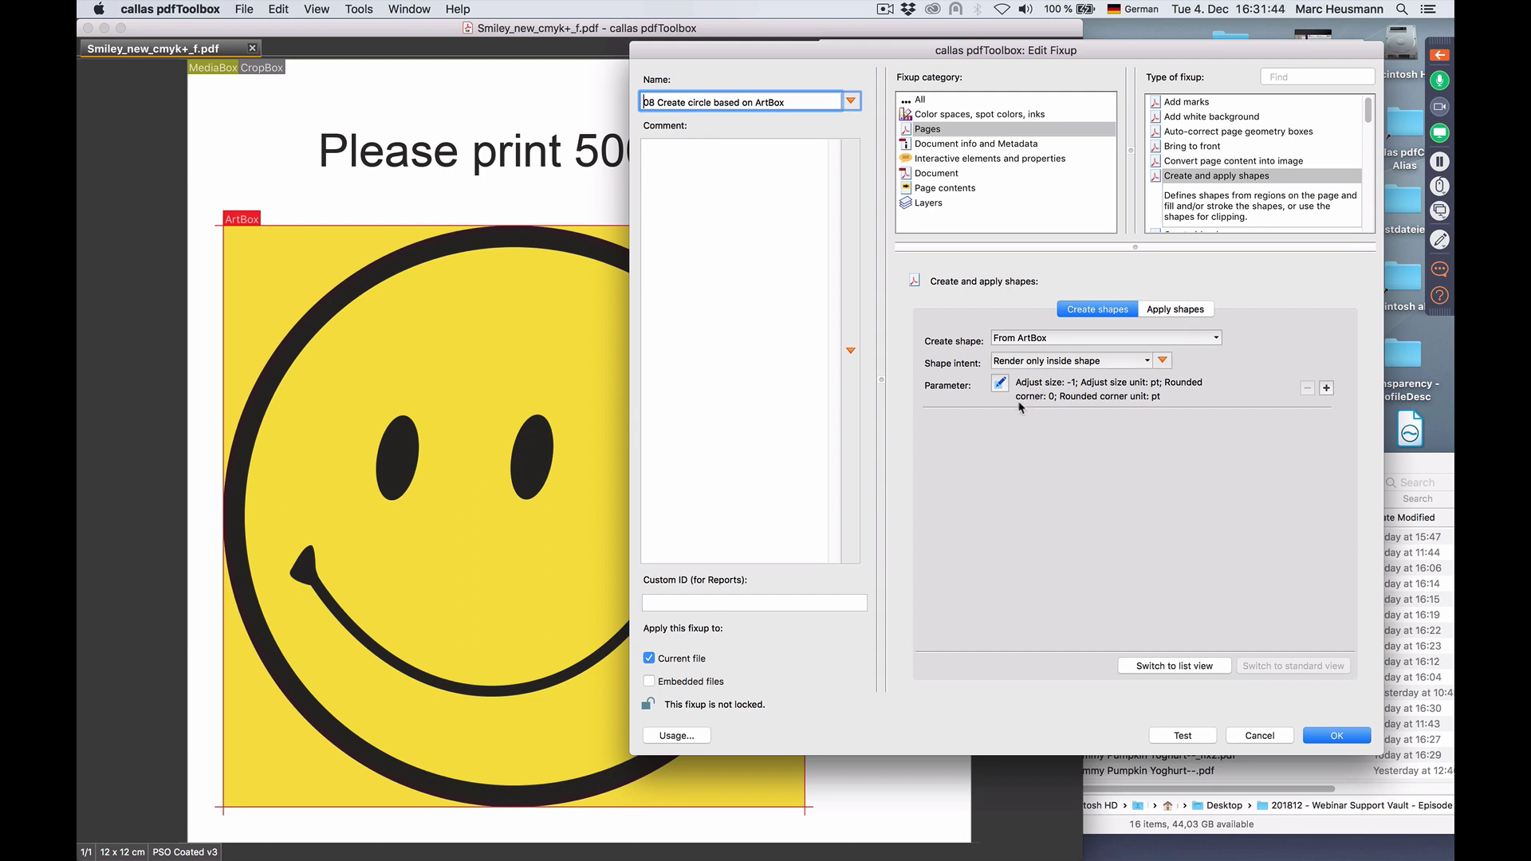
left_click(1000, 383)
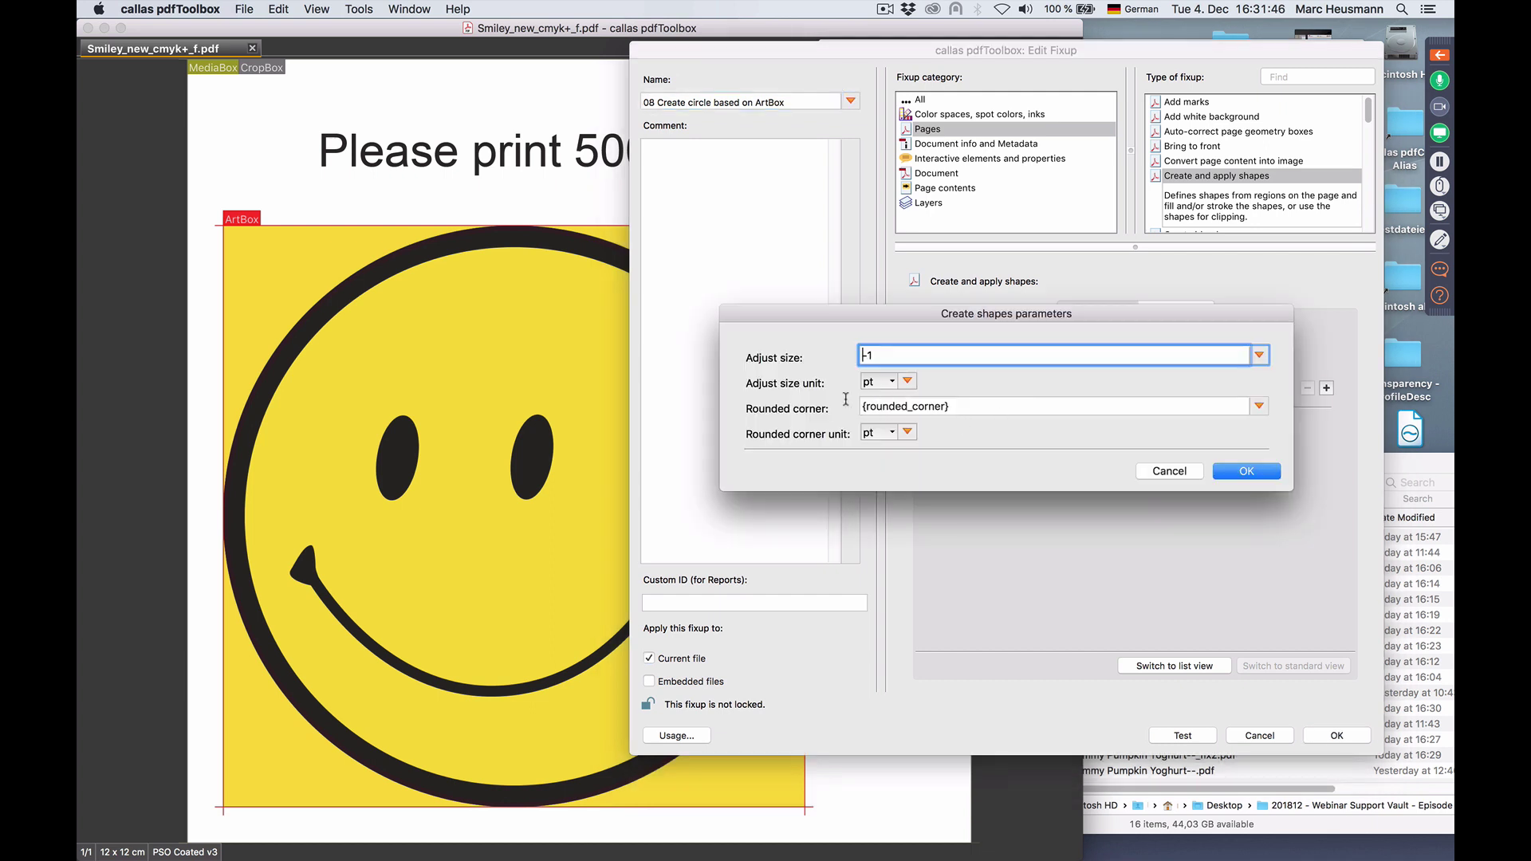
left_click(1260, 408)
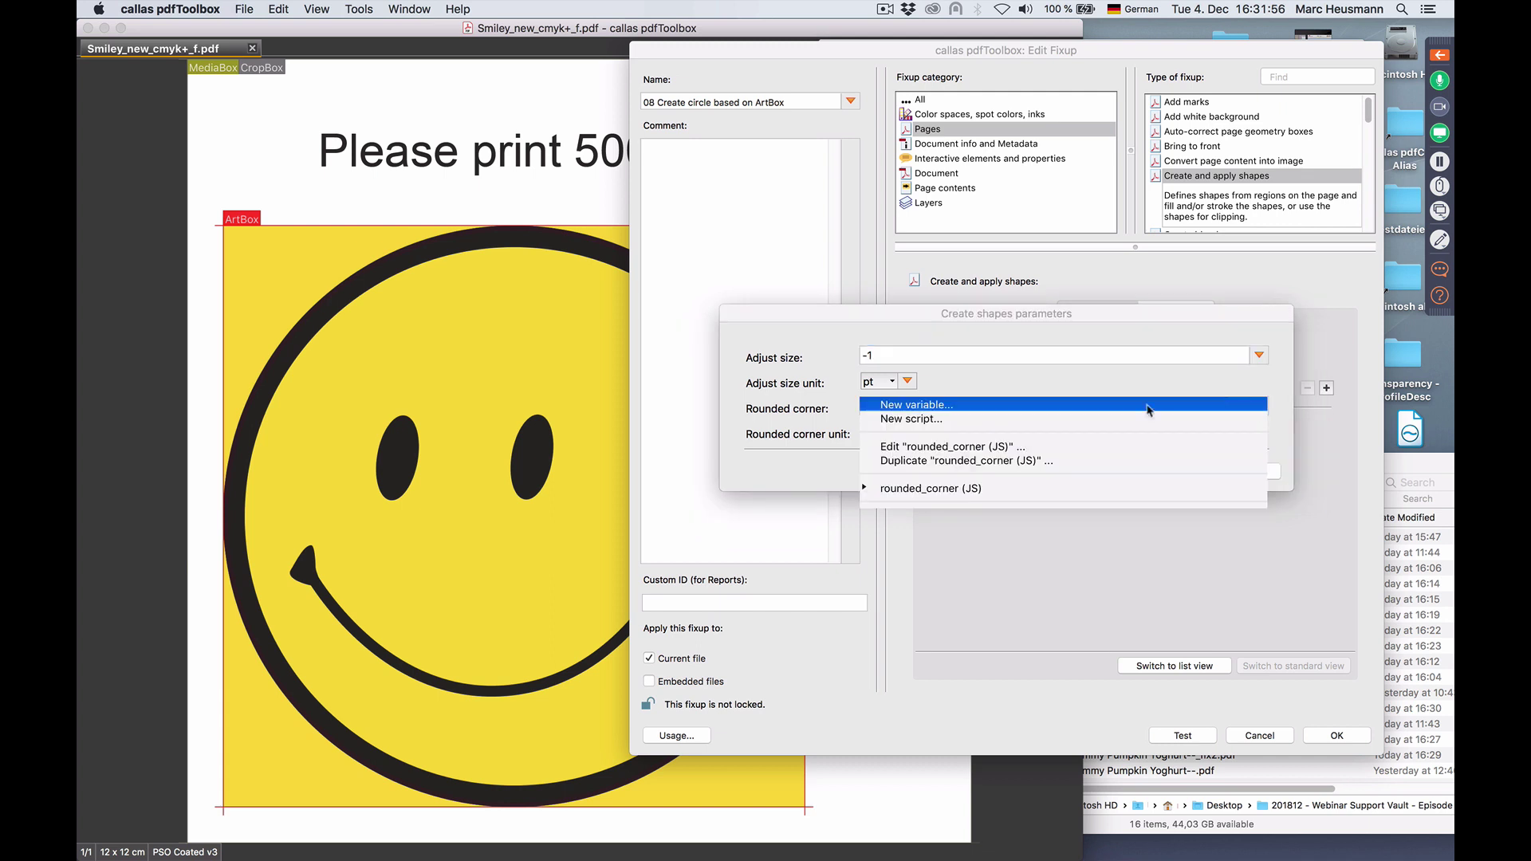
left_click(1030, 449)
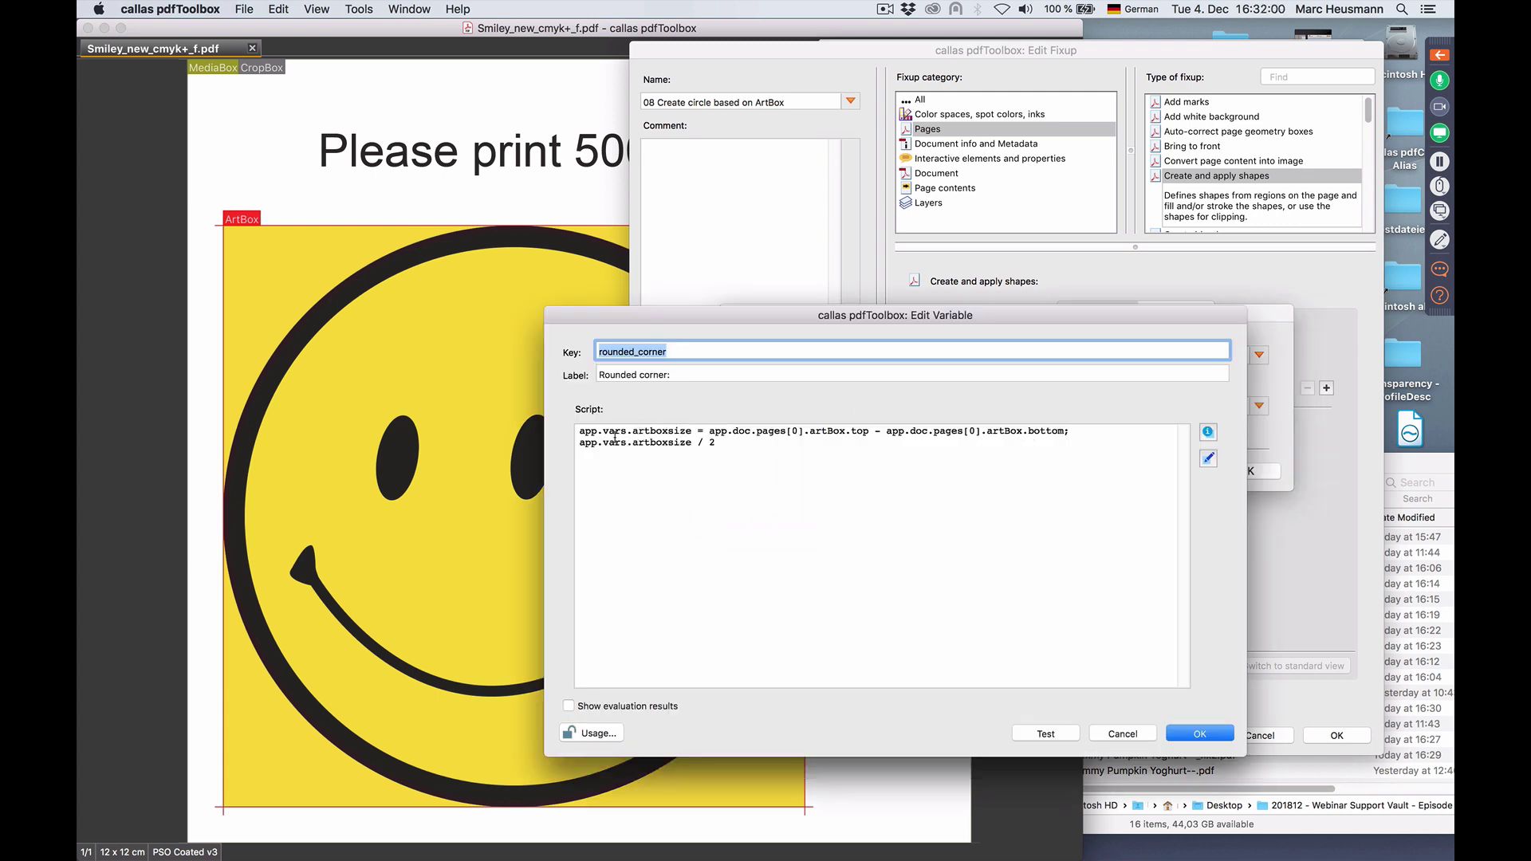
Examine the rounded_corner script, from the artboxsize variable to the division by 2
left_click(691, 431)
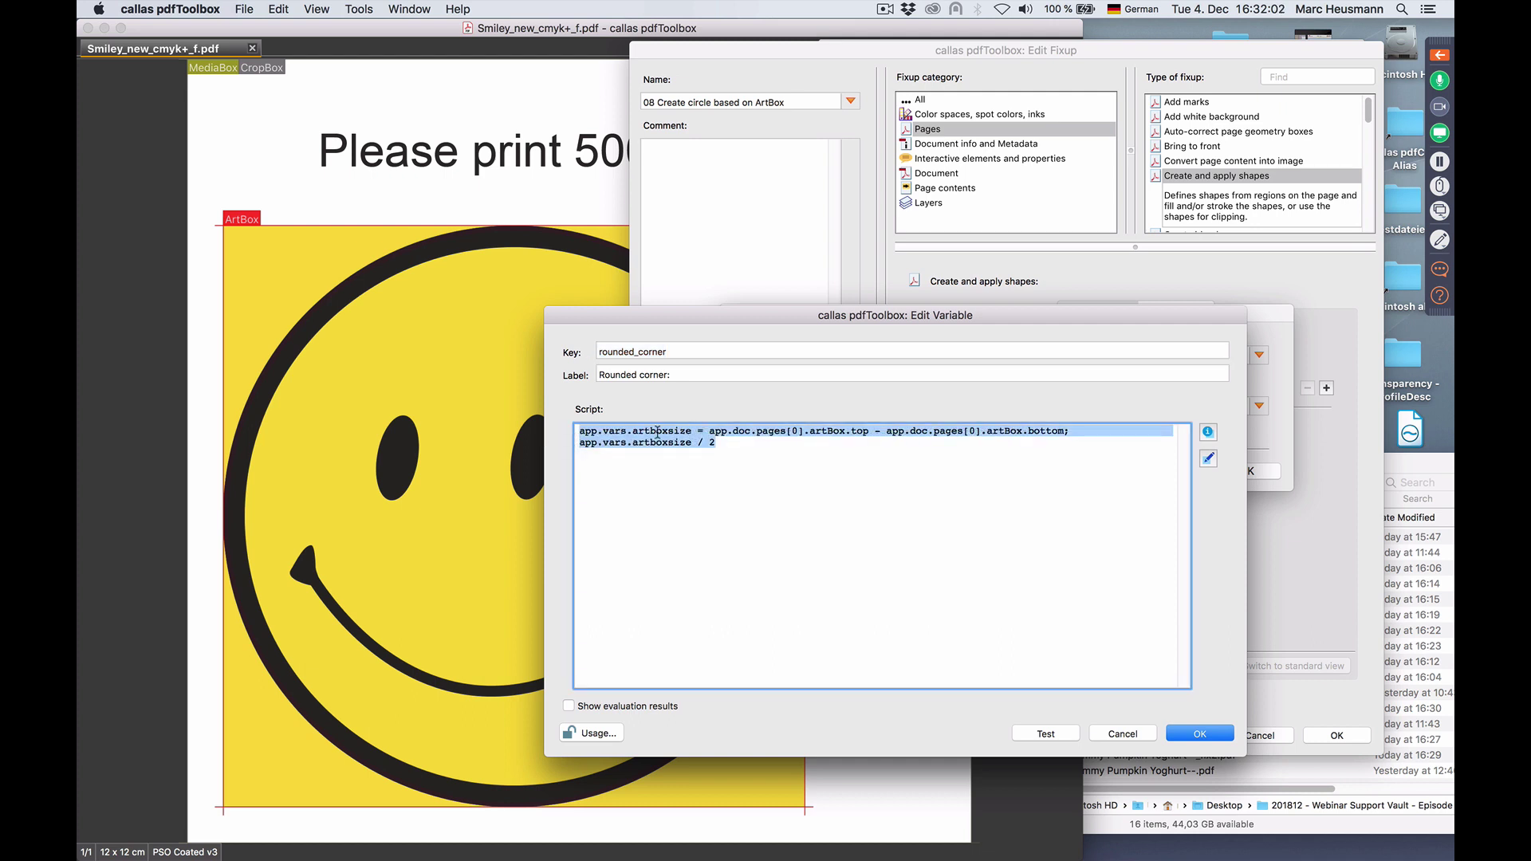
left_click(645, 431)
double_click(637, 432)
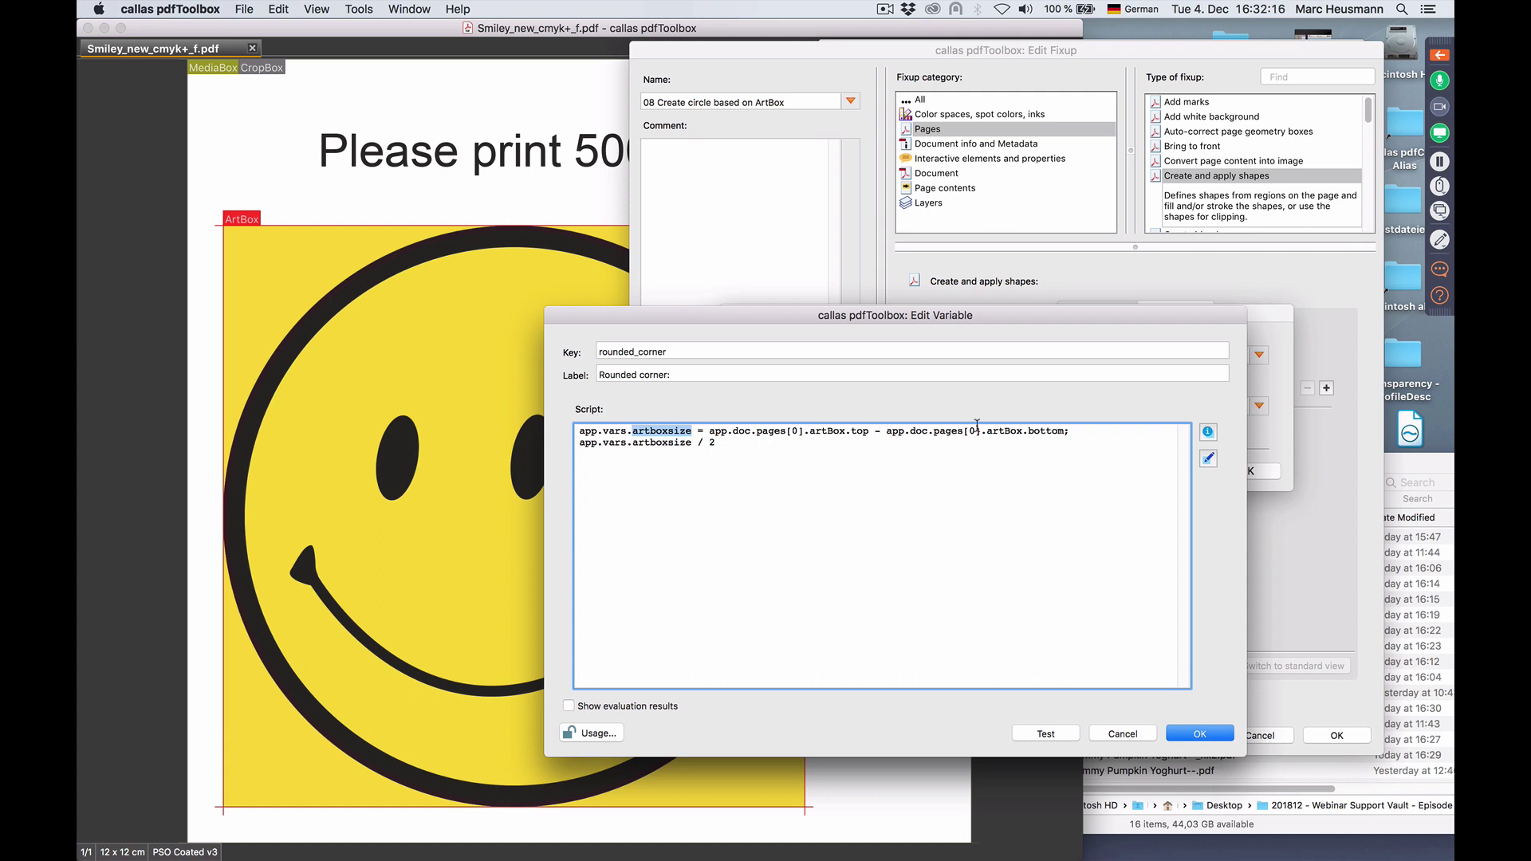
mouse_move(139, 853)
left_click_drag(714, 445, 696, 447)
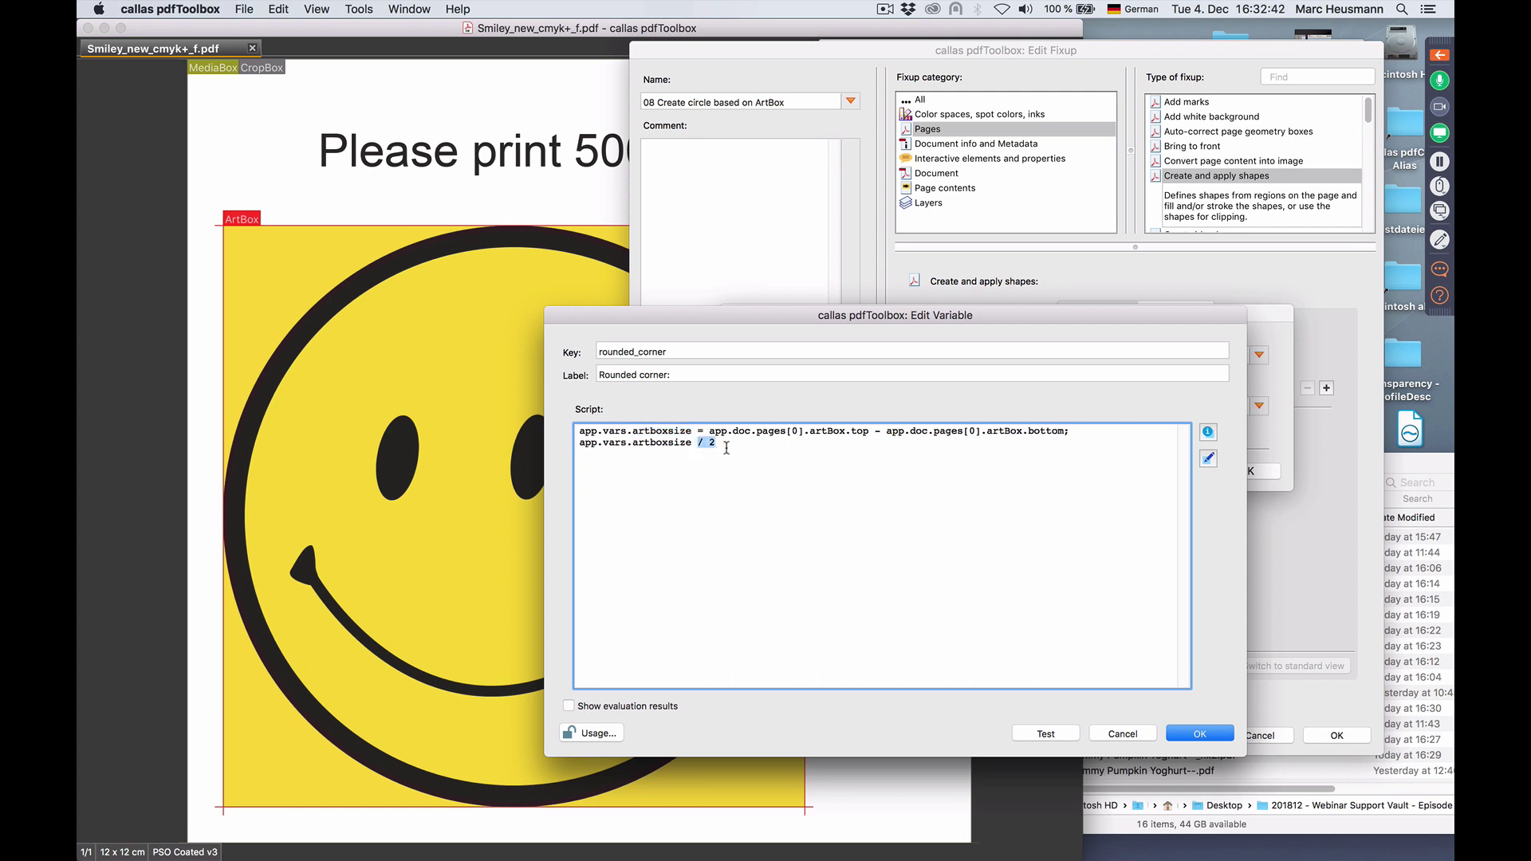
left_click(729, 444)
Show the script's evaluation results, compare them with the line "app.vars.artboxsize / 2" deleted, undo the deletion and accept the variable
left_click(606, 708)
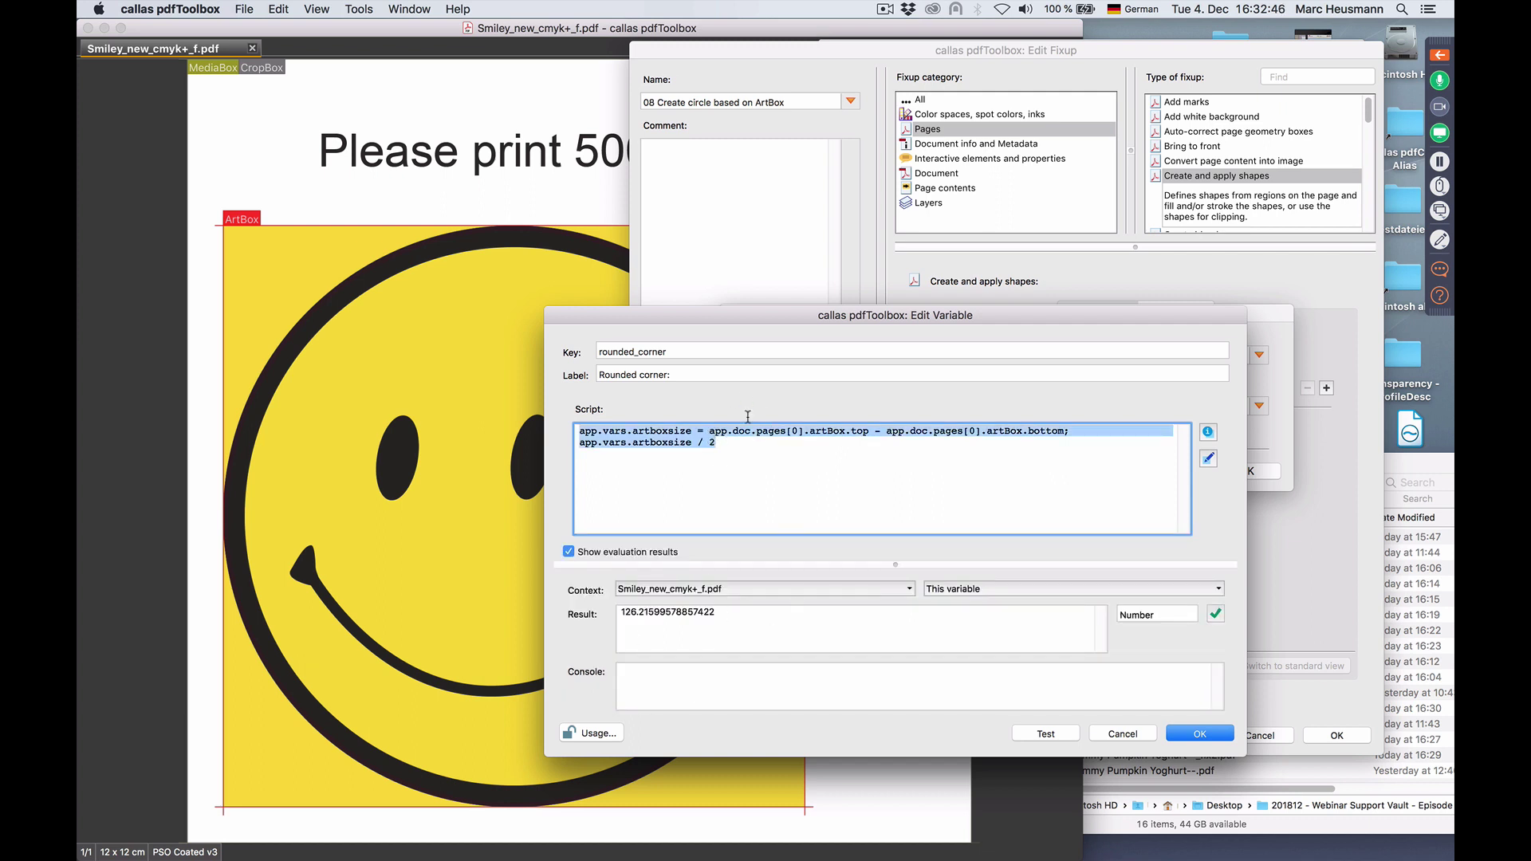
left_click_drag(729, 443, 579, 441)
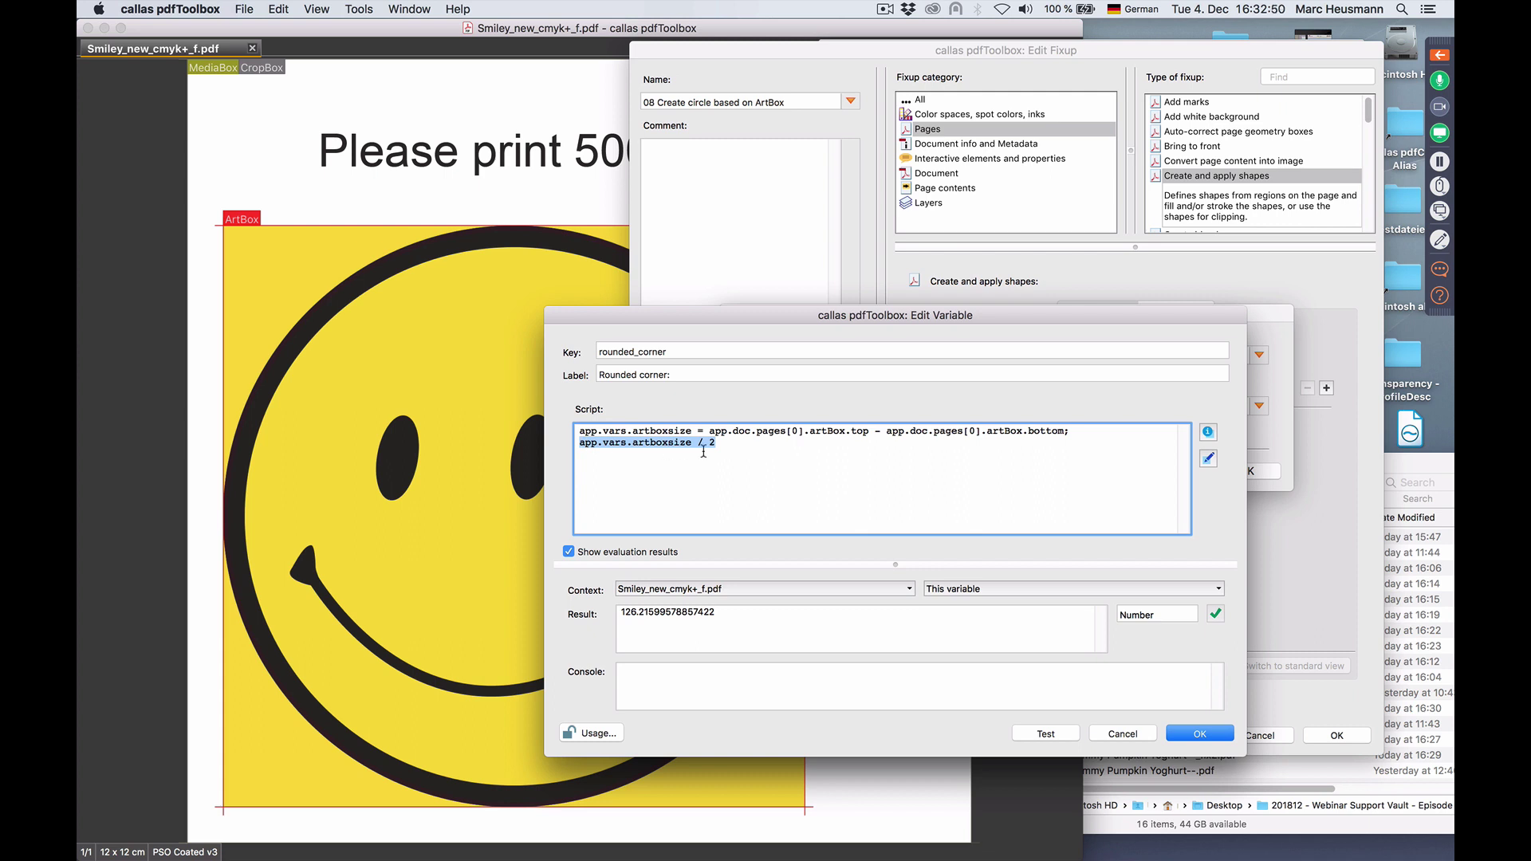
key("BackSpace")
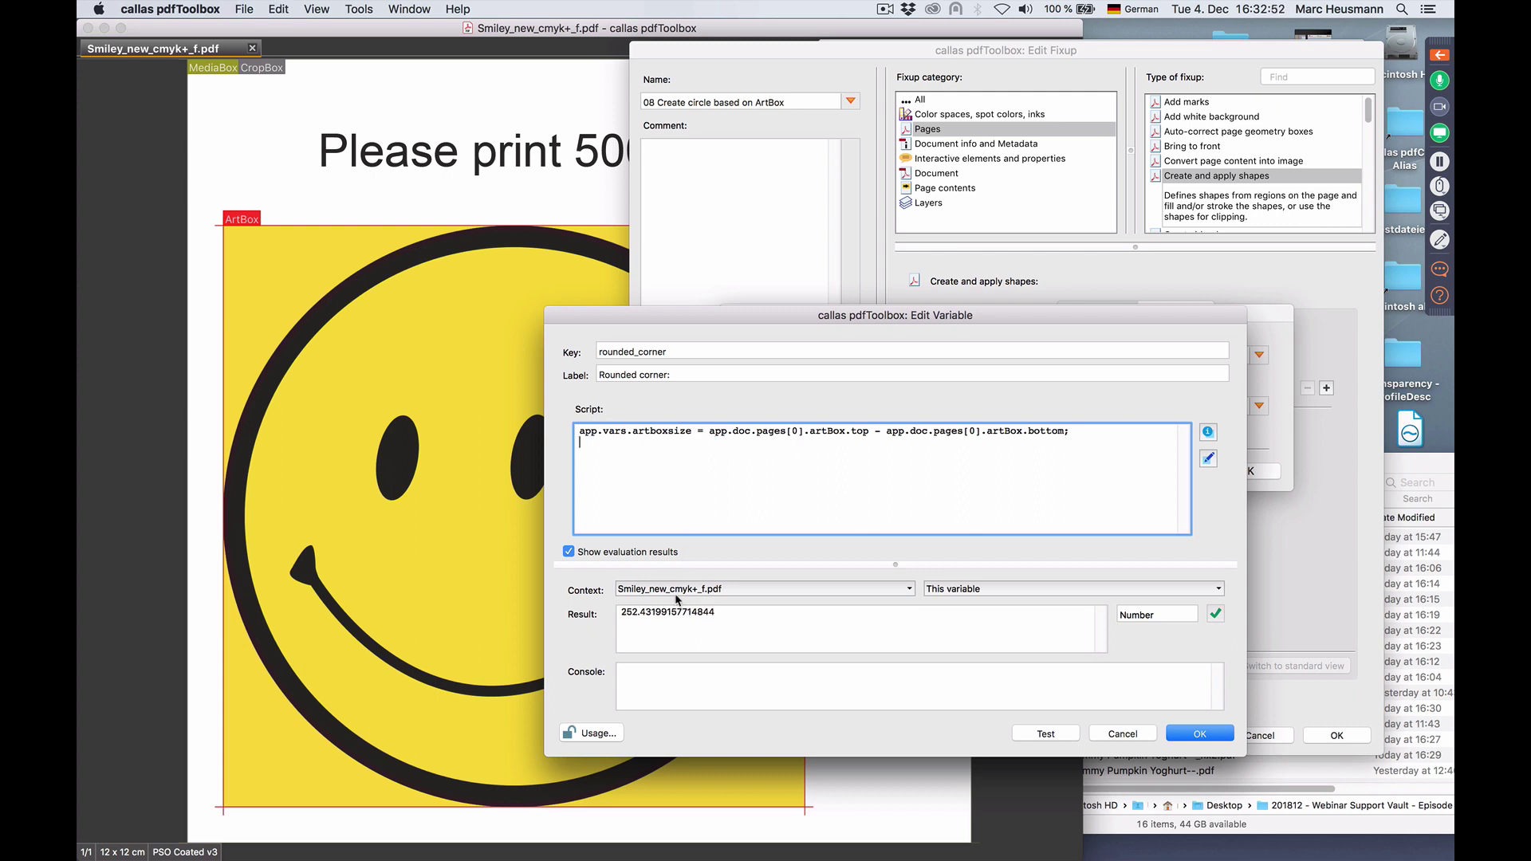
left_click(651, 593)
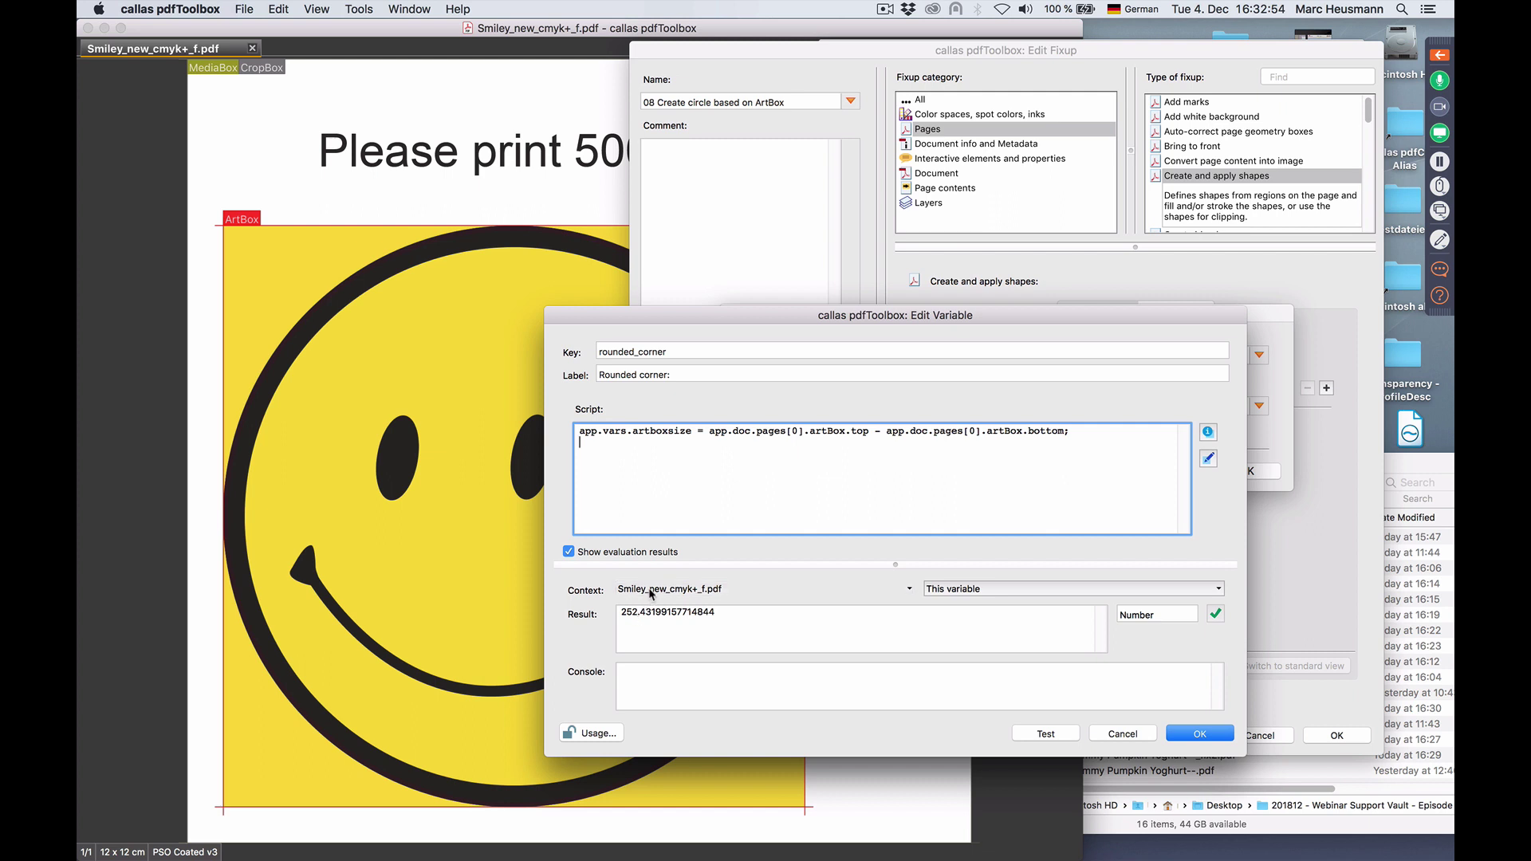
key("super+z")
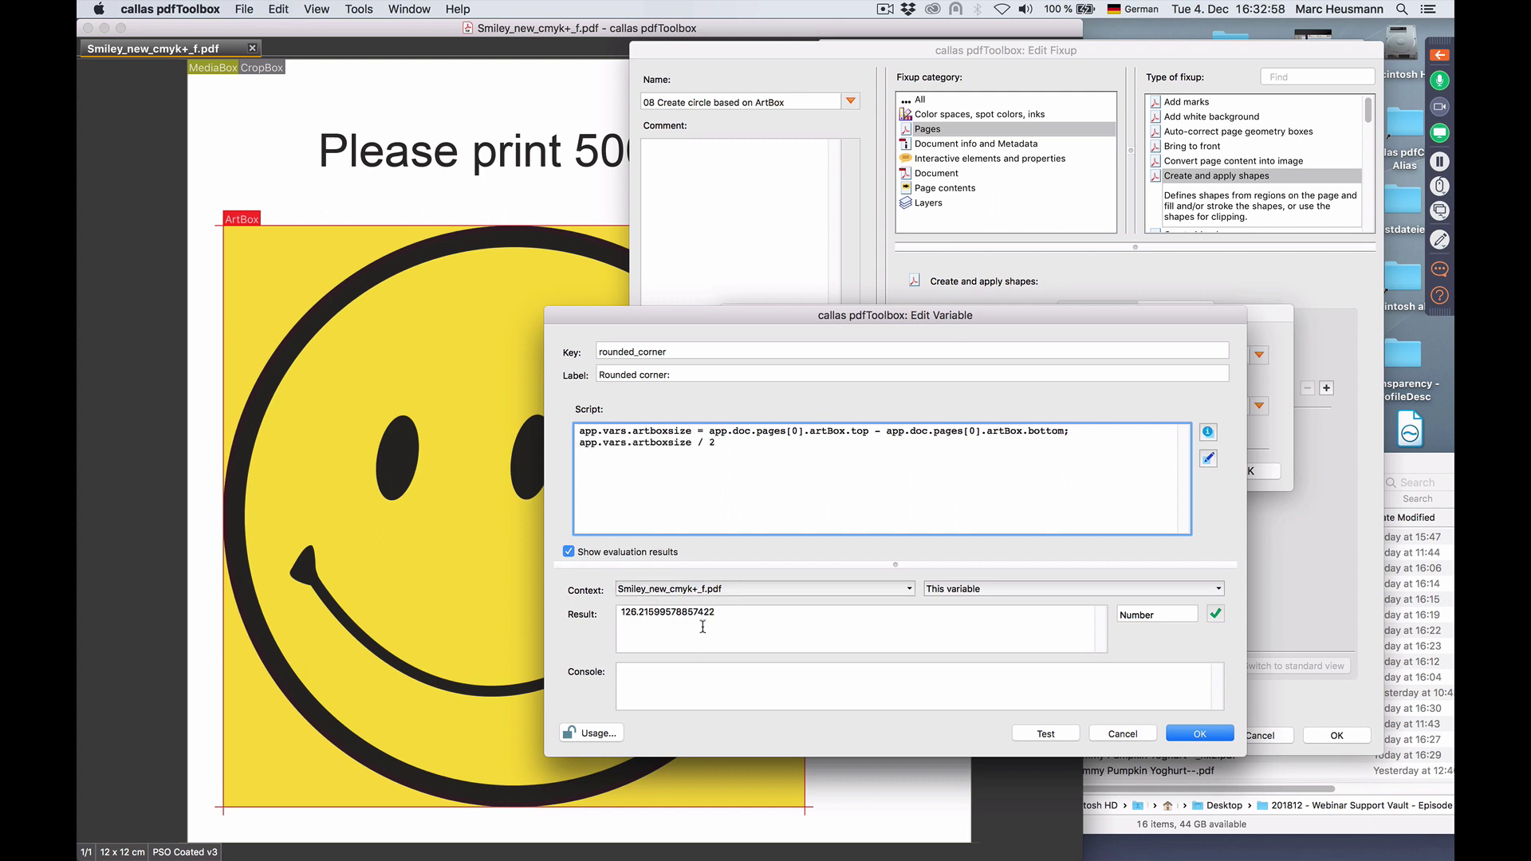
left_click(1205, 737)
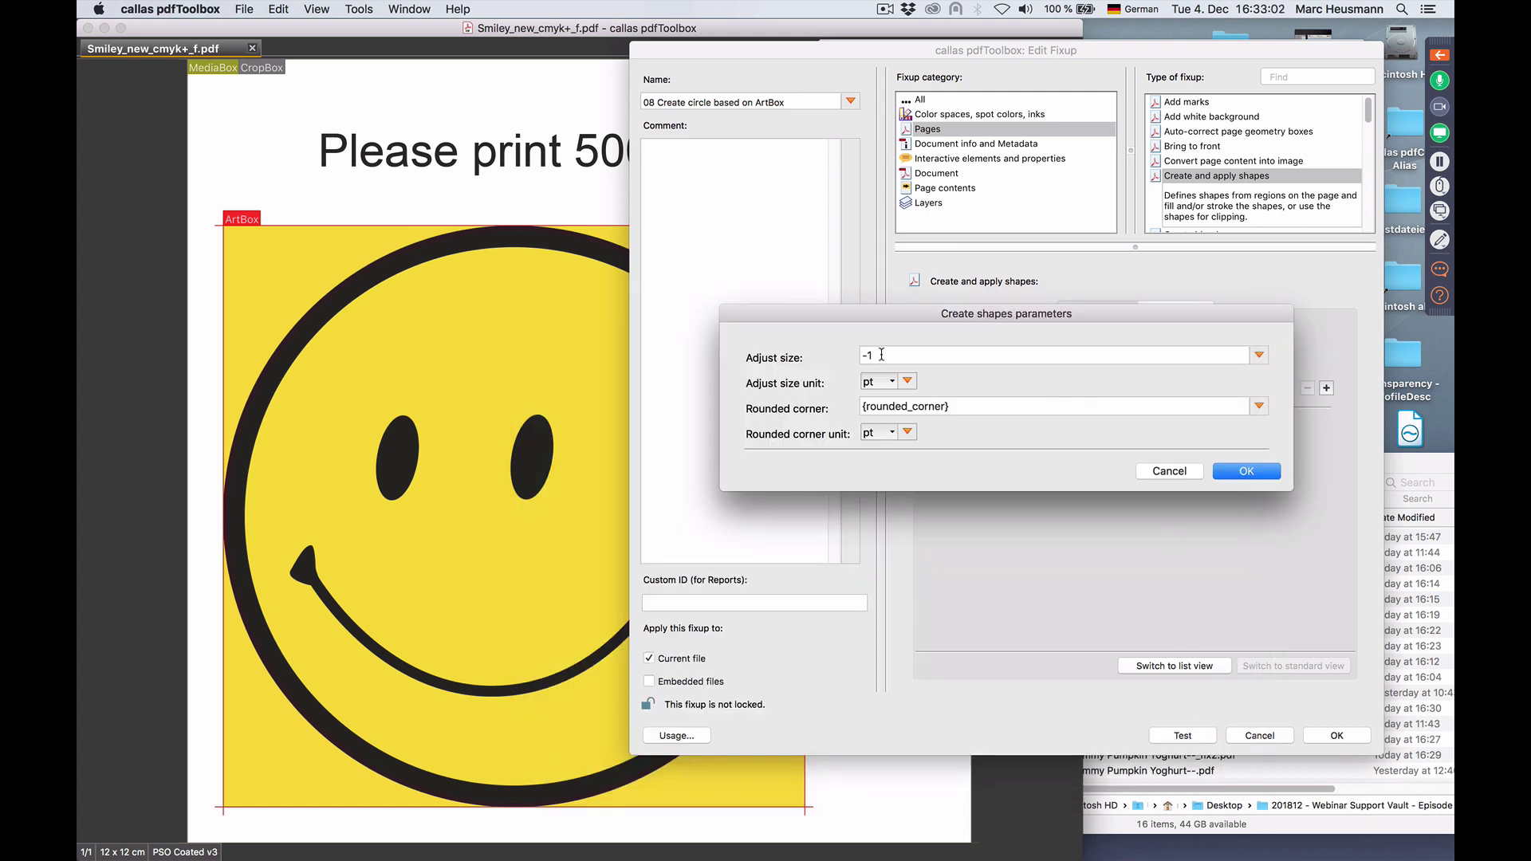
Accept the create-shape parameters, examine the stroke parameters for applying the shape, including line width, and cancel out of the fixup editor
left_click(1248, 472)
left_click(1187, 309)
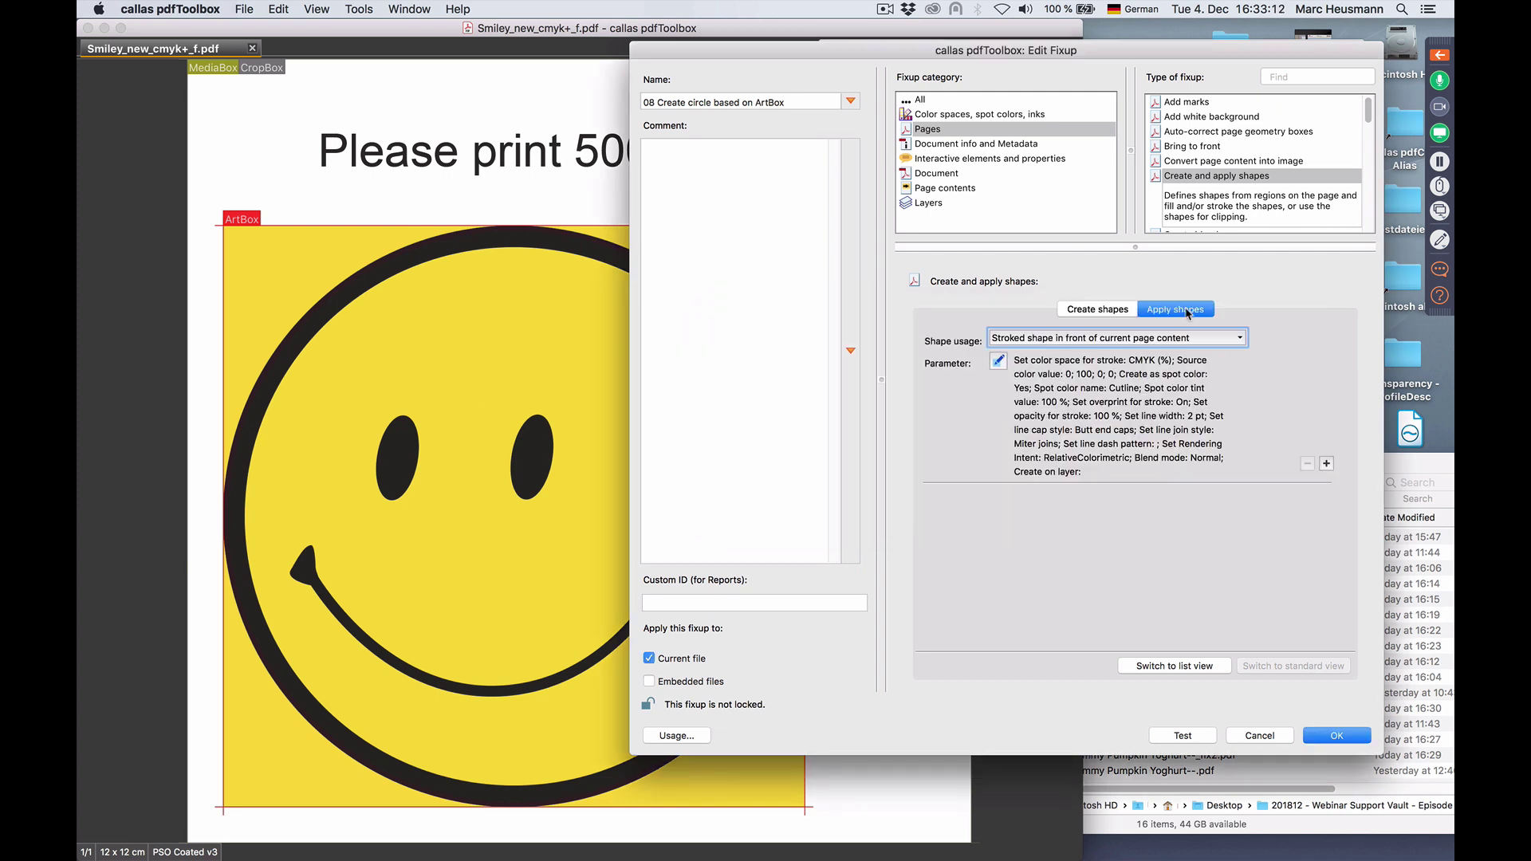
left_click(999, 362)
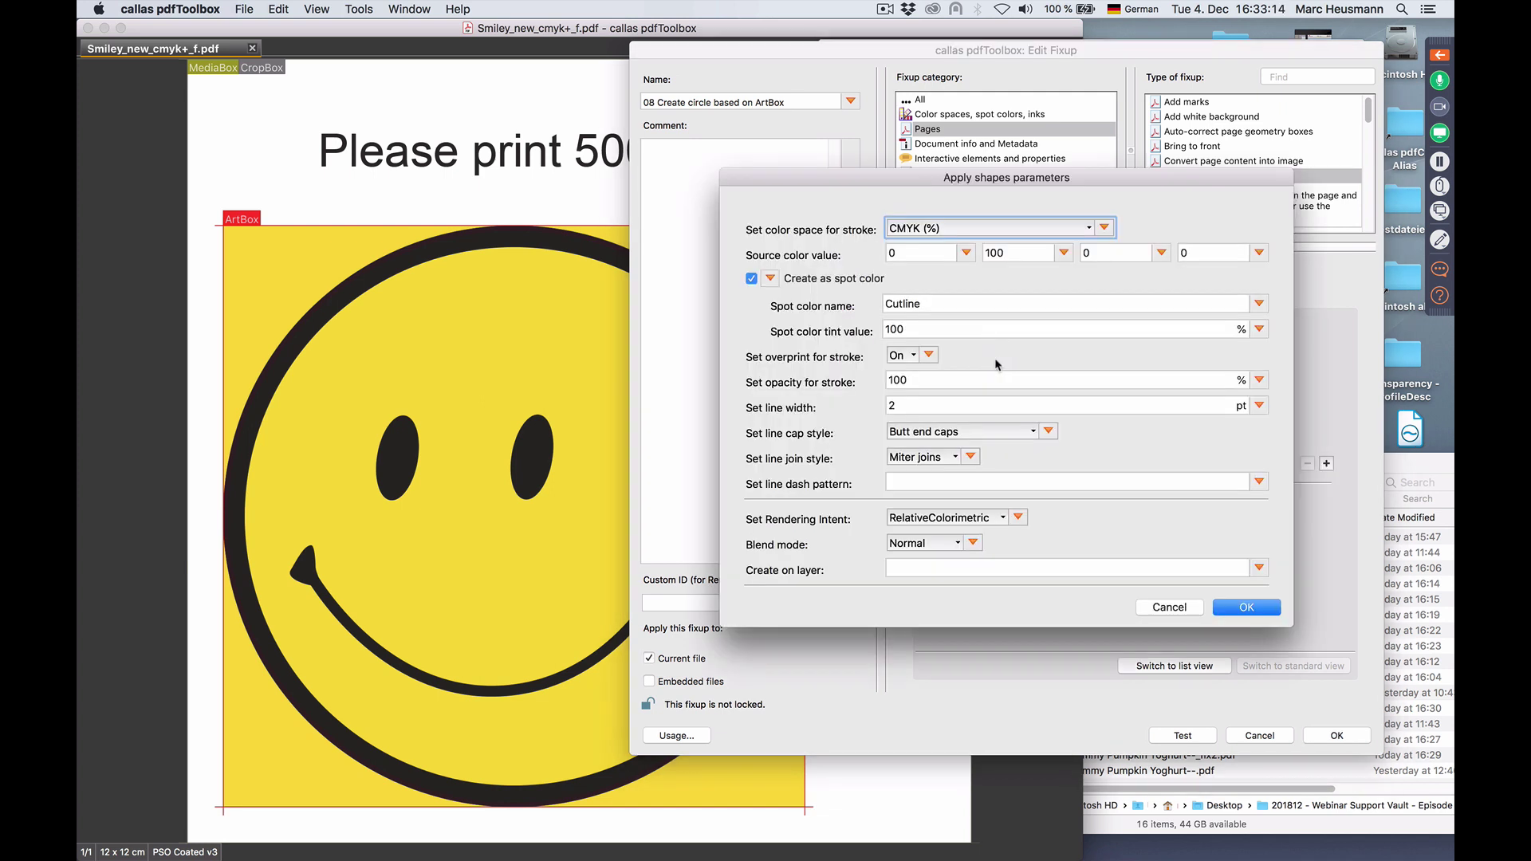
left_click(904, 408)
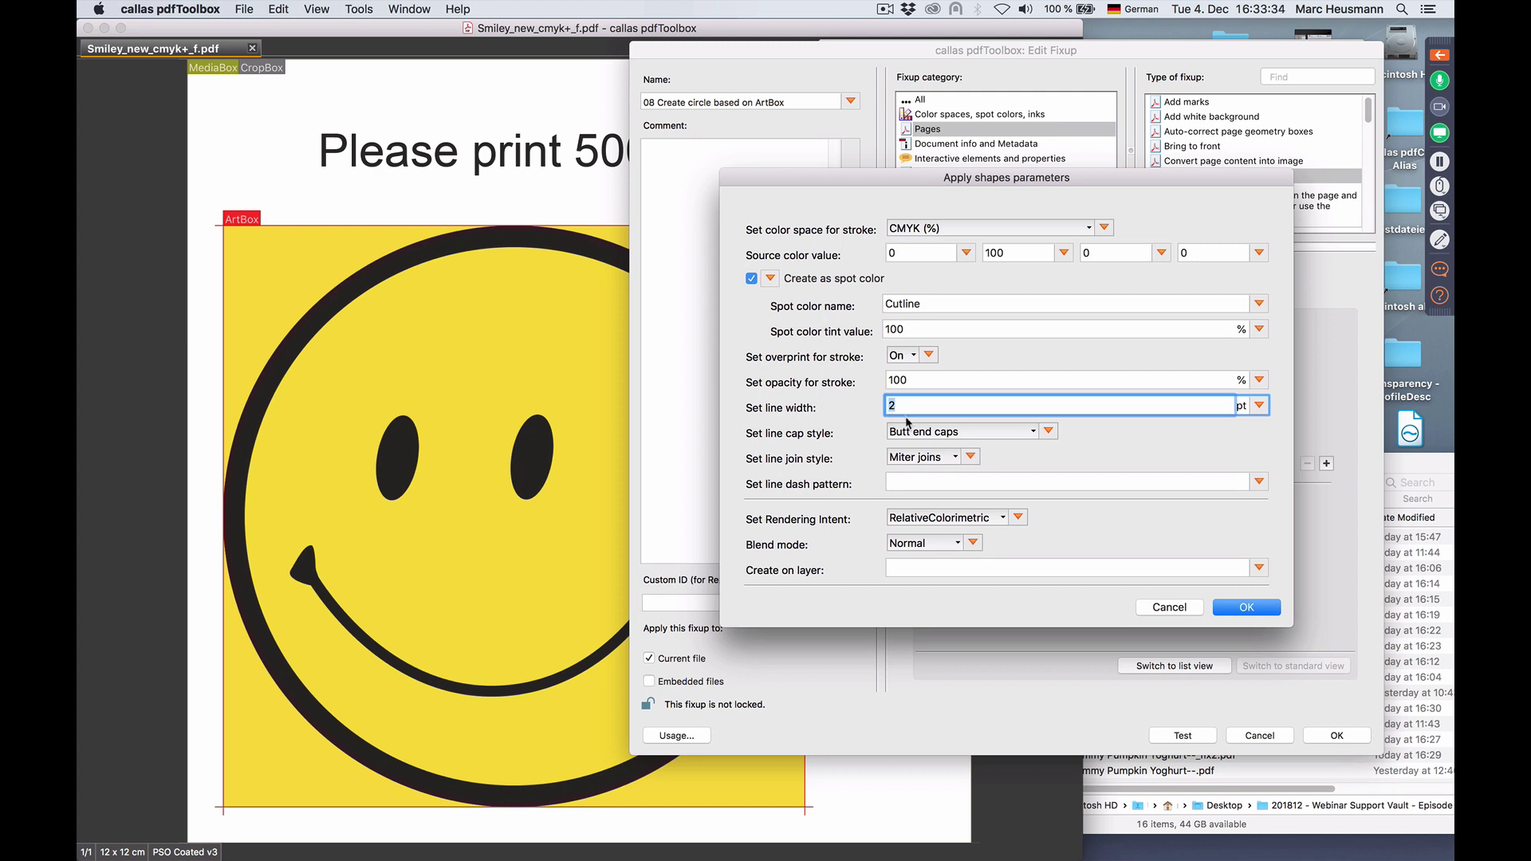
left_click(1186, 609)
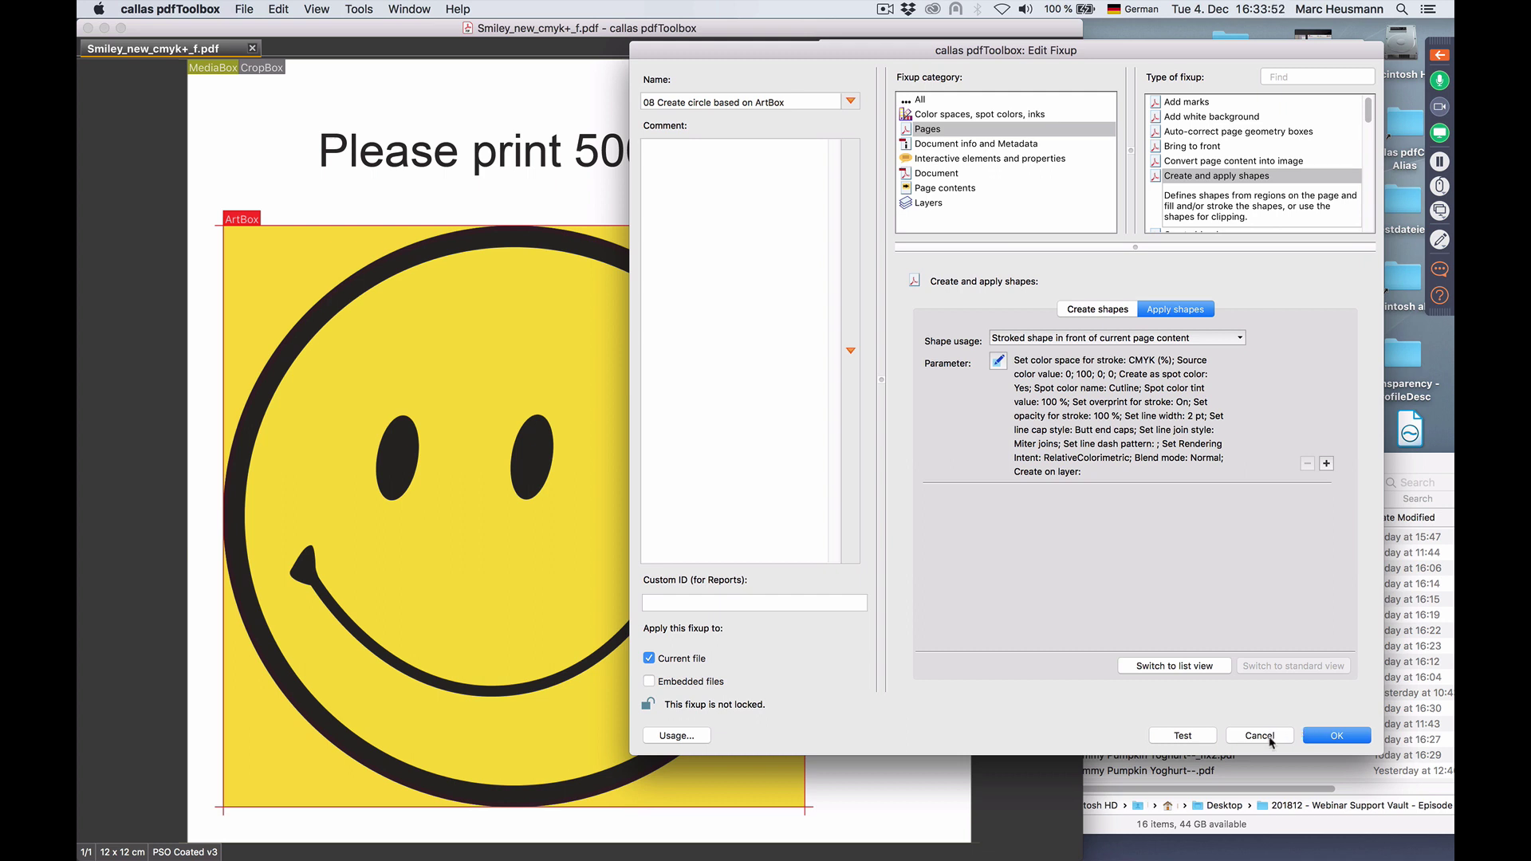
left_click(1270, 739)
left_click(1271, 738)
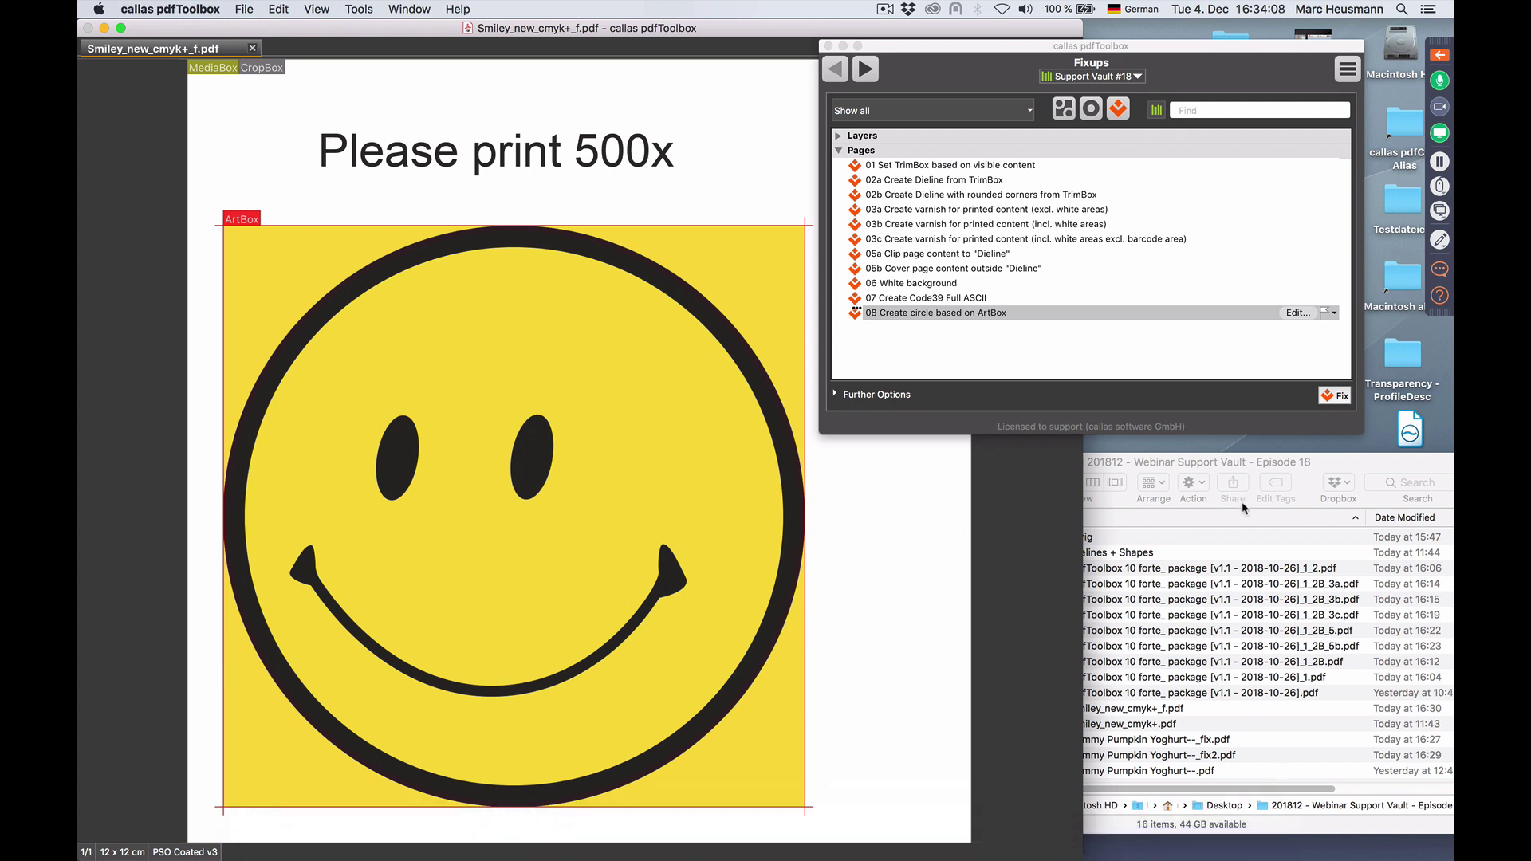
Switch to the Finder window showing the "201812 - Webinar Support Vault - Episode 18" folder
left_click(1329, 469)
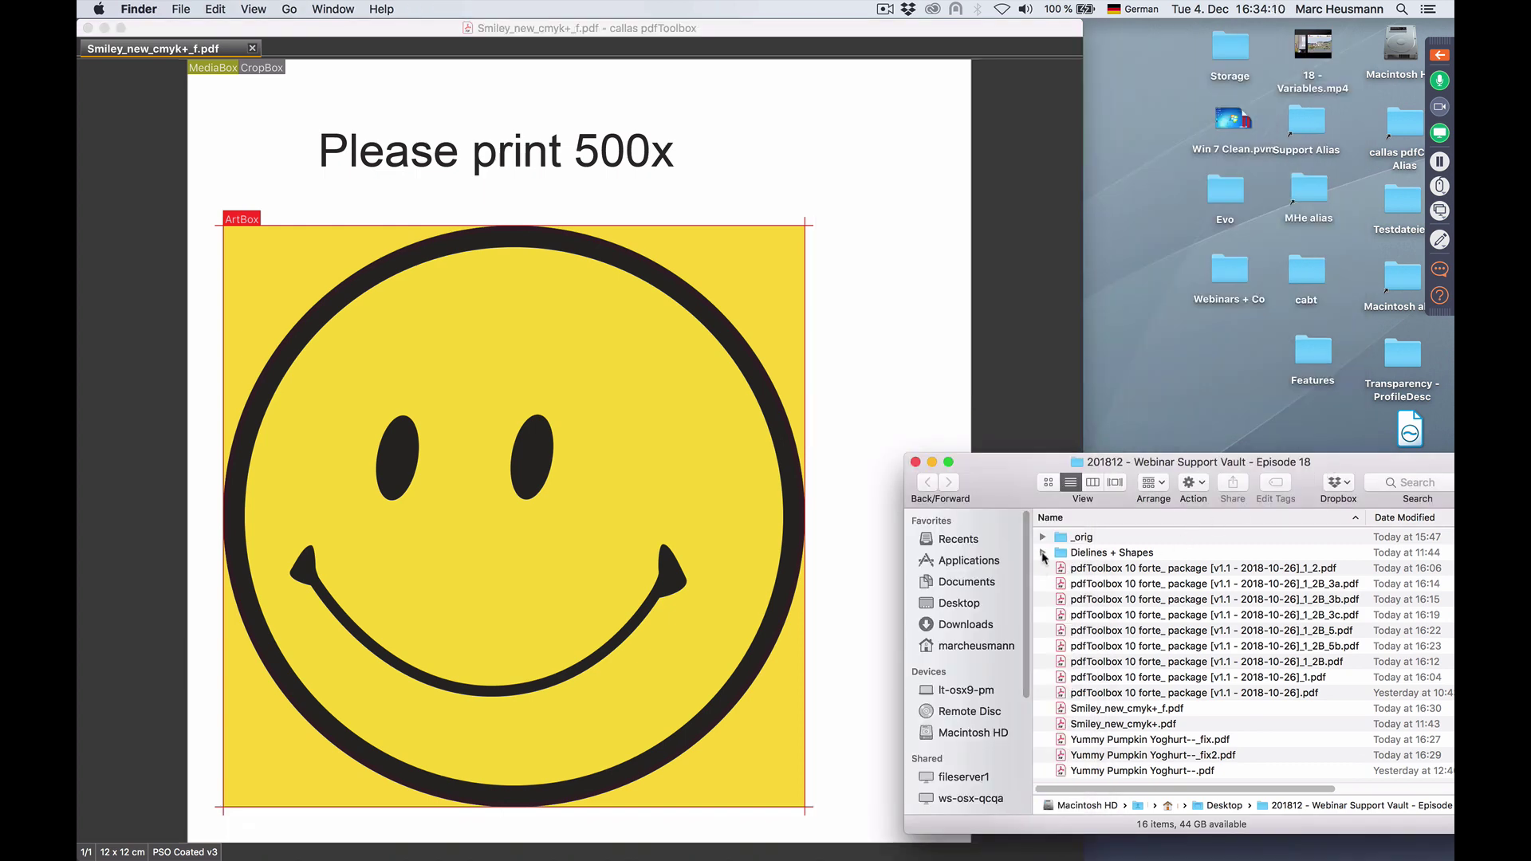